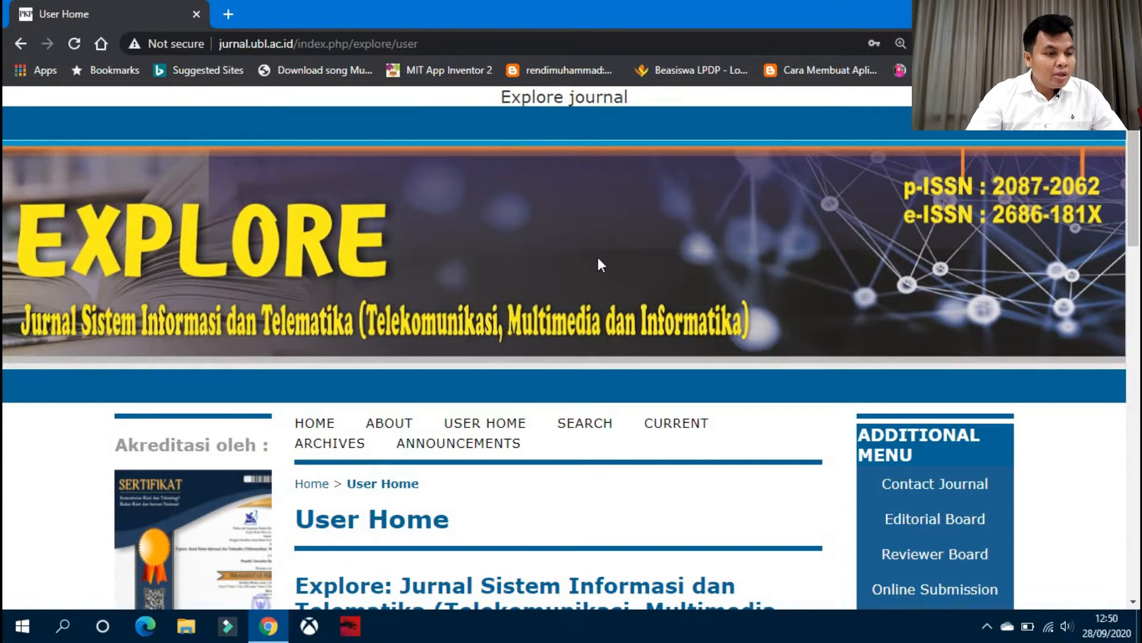
# Open the Journal Manager area of the Explore journal and go to its Setup page
pyautogui.scroll(-1, 601, 257)
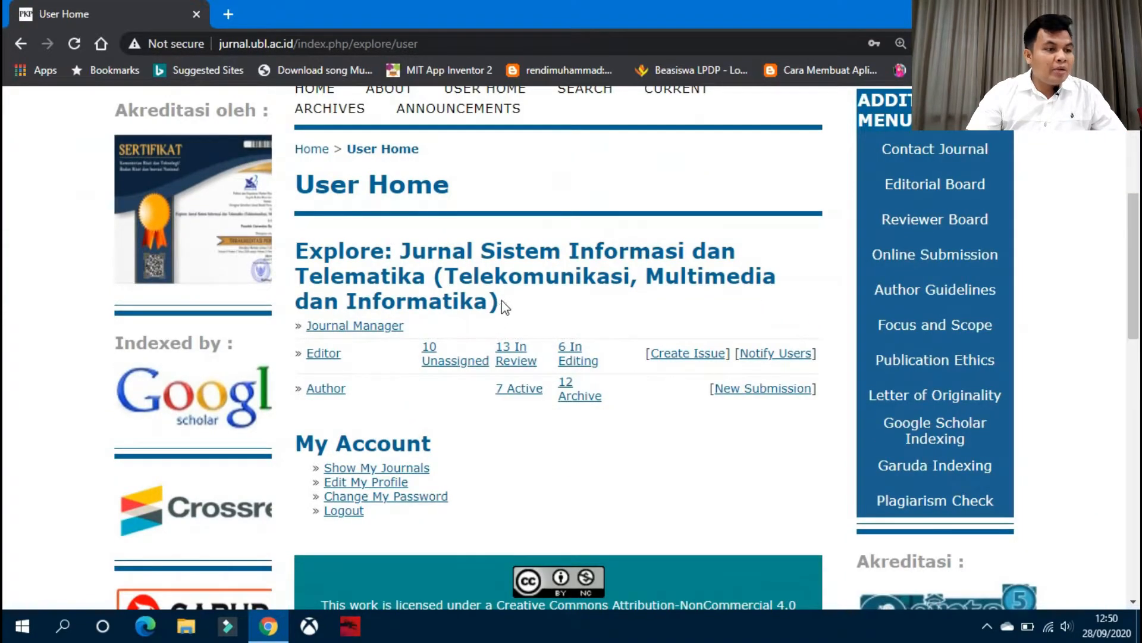
pyautogui.click(356, 333)
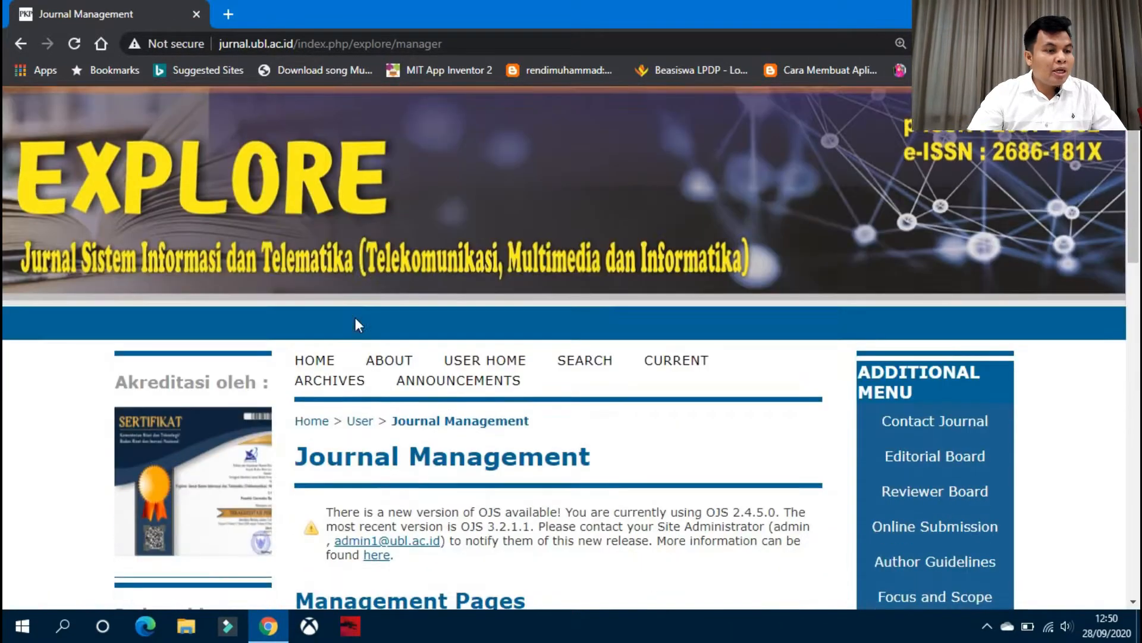
pyautogui.scroll(-3, 356, 319)
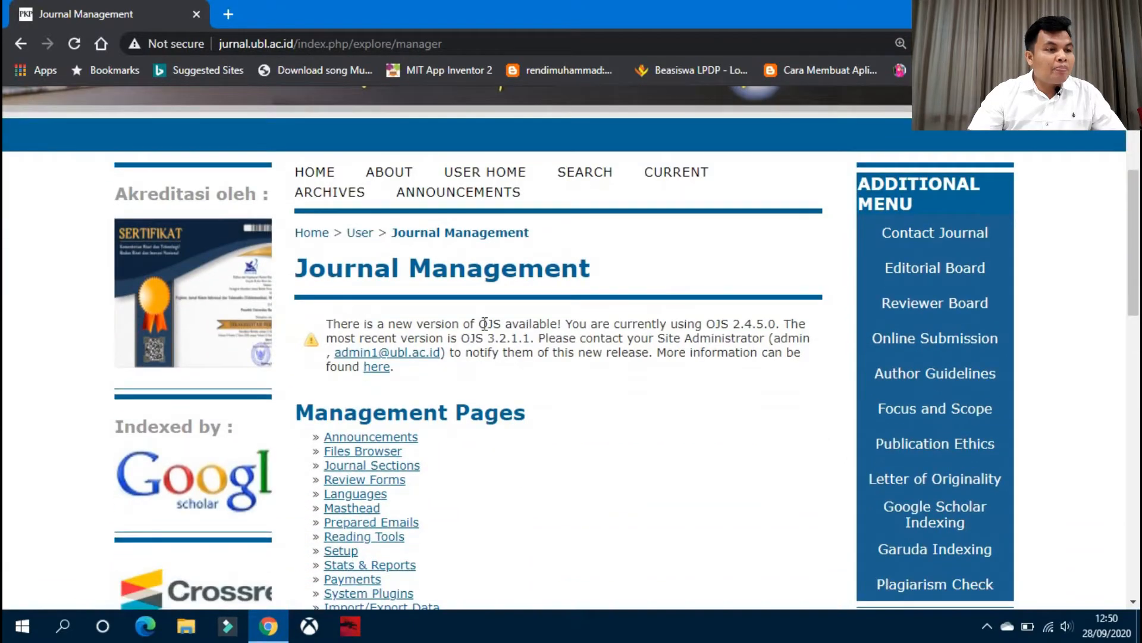
pyautogui.scroll(-1, 485, 323)
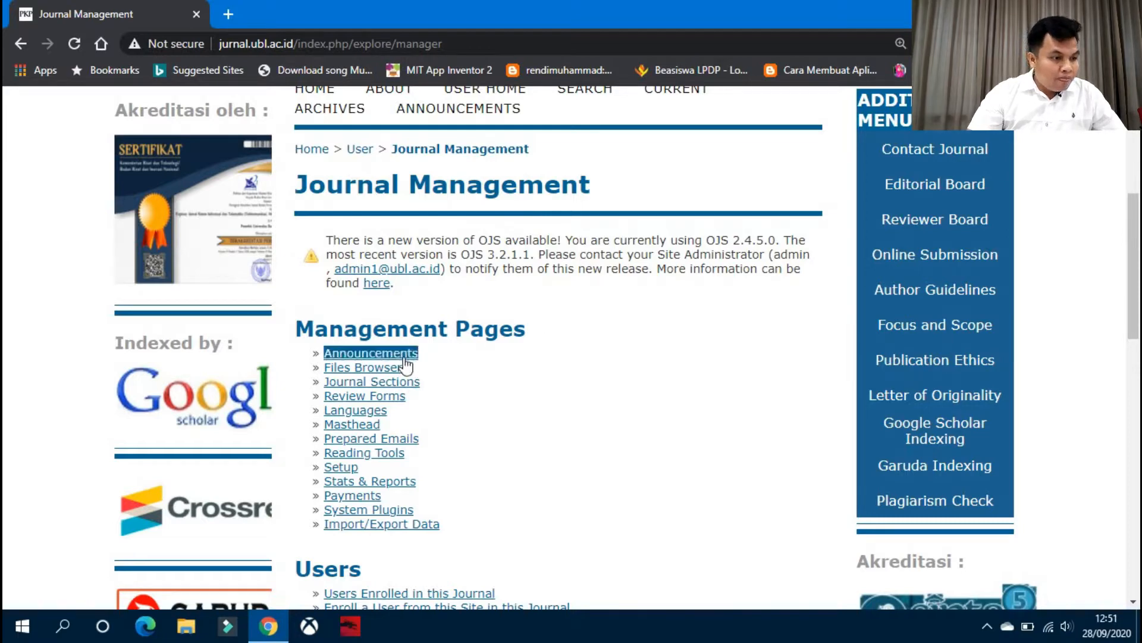
pyautogui.click(340, 467)
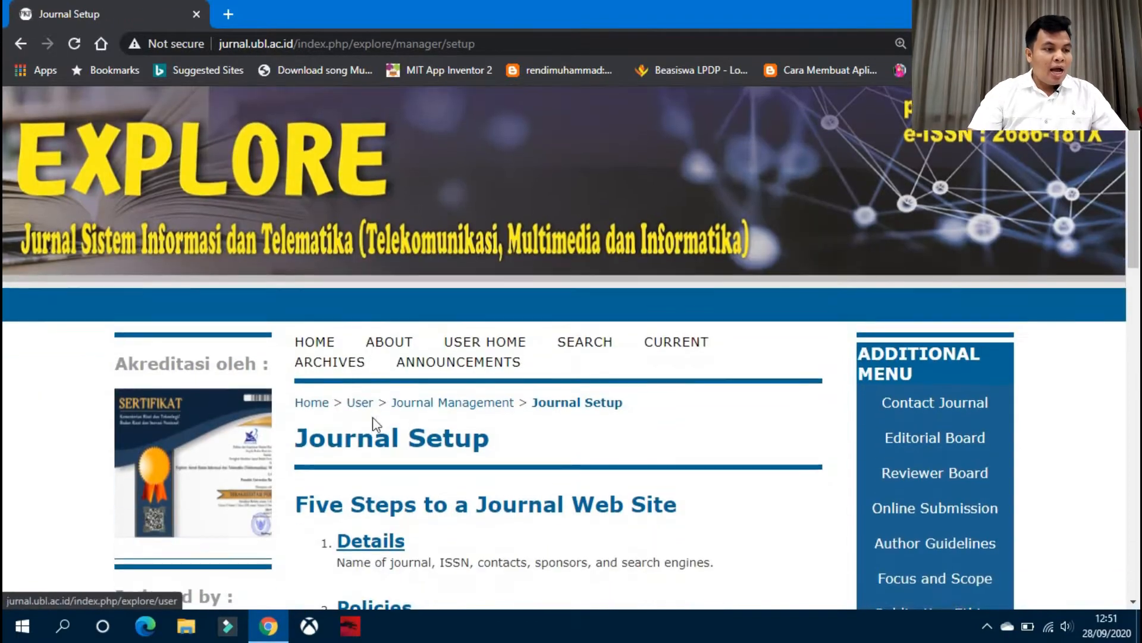
# Open the Details setup step in a new browser tab and switch to that tab
pyautogui.scroll(-5, 357, 452)
pyautogui.scroll(-1, 433, 301)
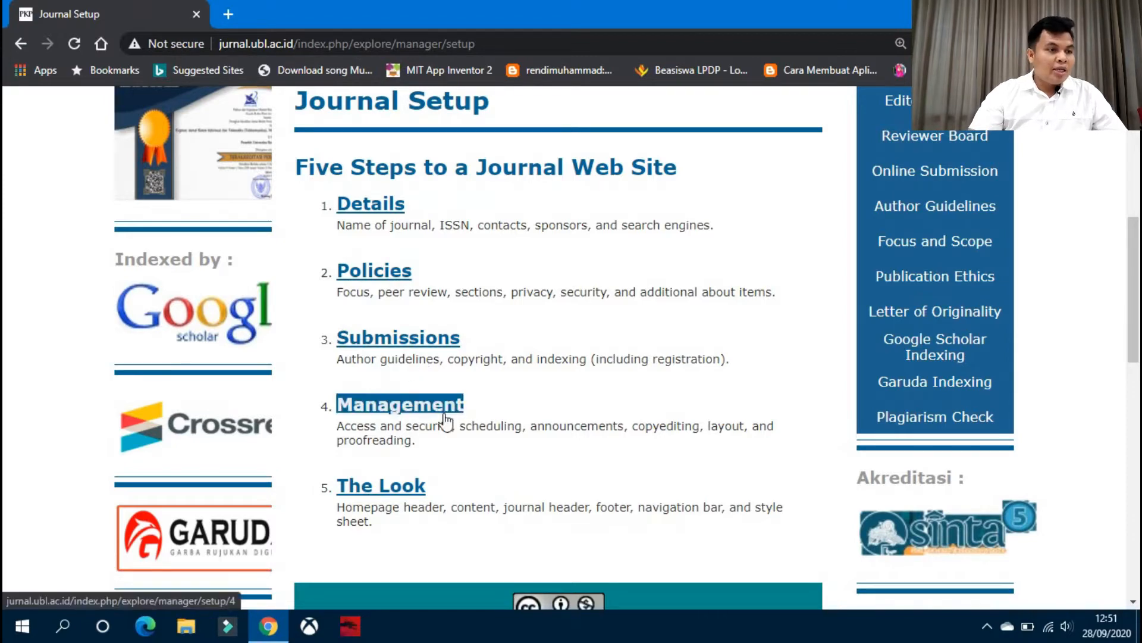
pyautogui.rightClick(367, 208)
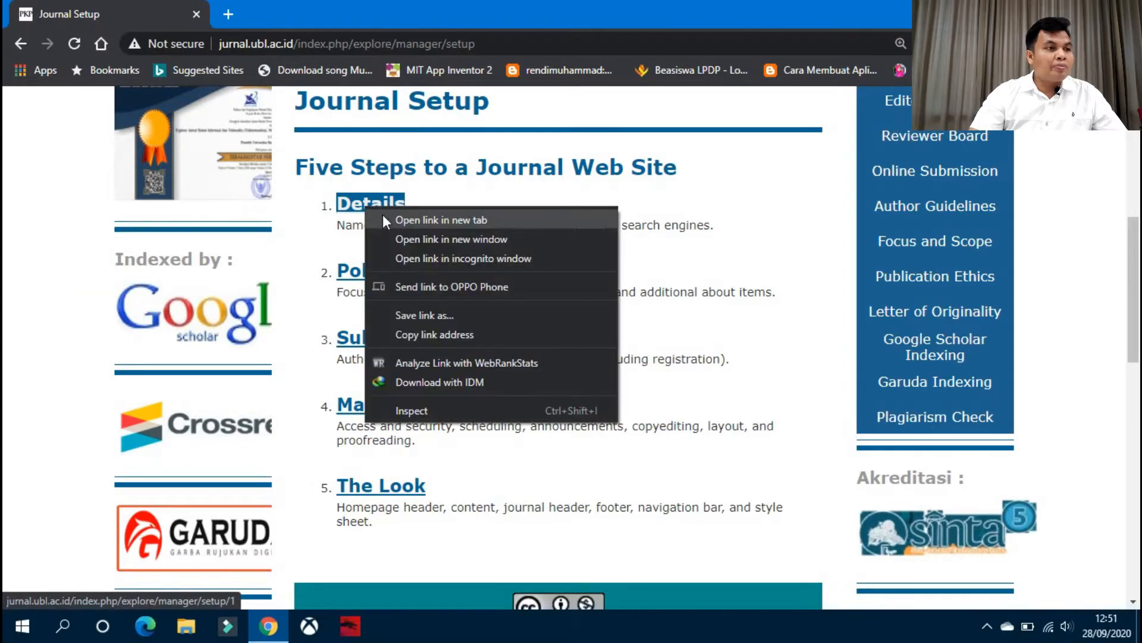
pyautogui.click(384, 216)
pyautogui.click(317, 7)
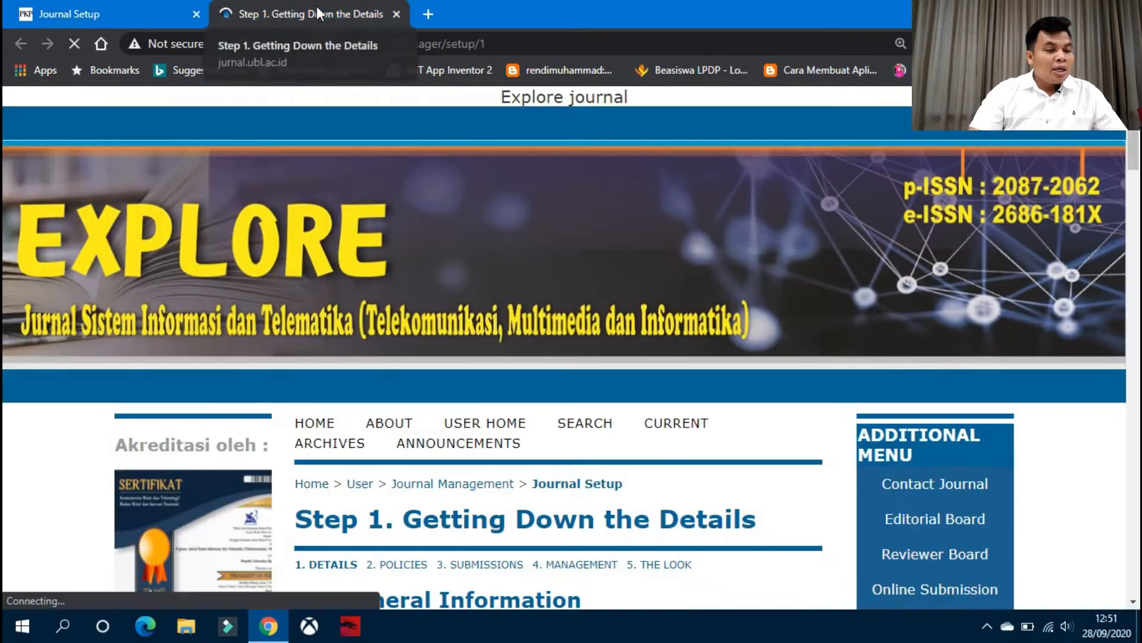
# Review the General Information section, including the journal title, initials, abbreviation, print and online ISSN, and mailing address
pyautogui.scroll(-5, 507, 282)
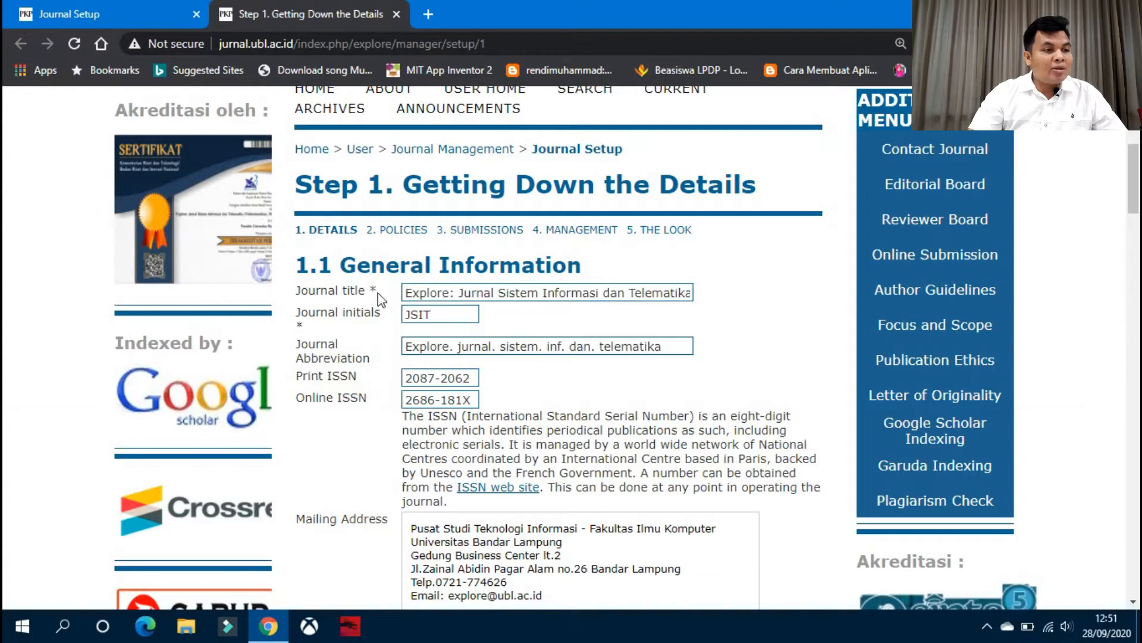
pyautogui.hotkey('ctrl', 'a')
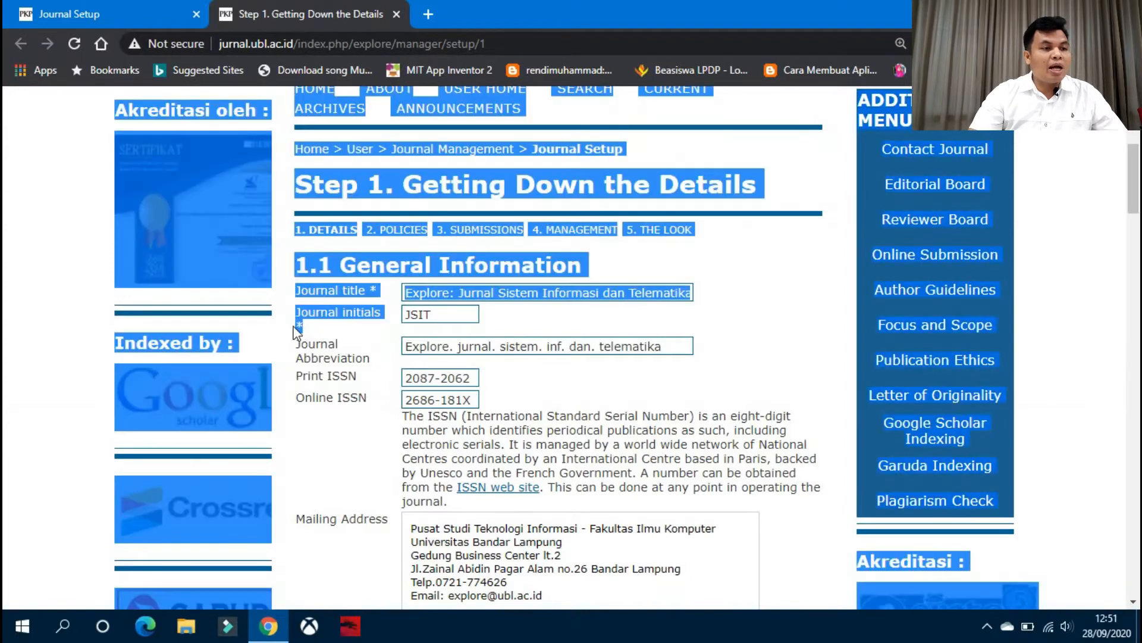
pyautogui.click(354, 345)
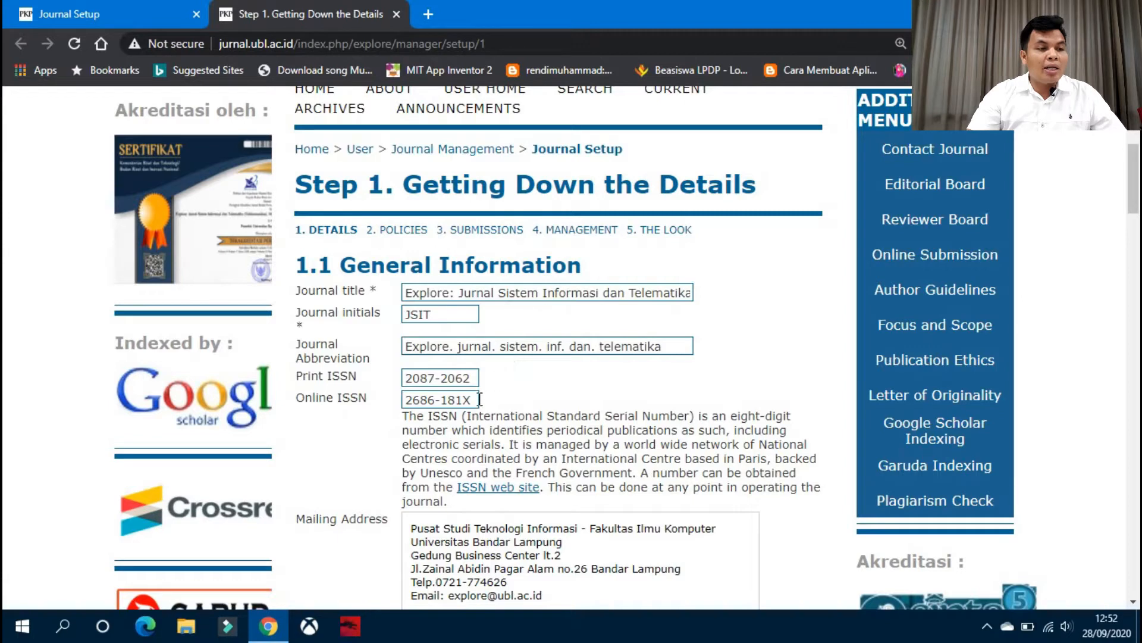
pyautogui.moveTo(476, 405); pyautogui.dragTo(398, 404)
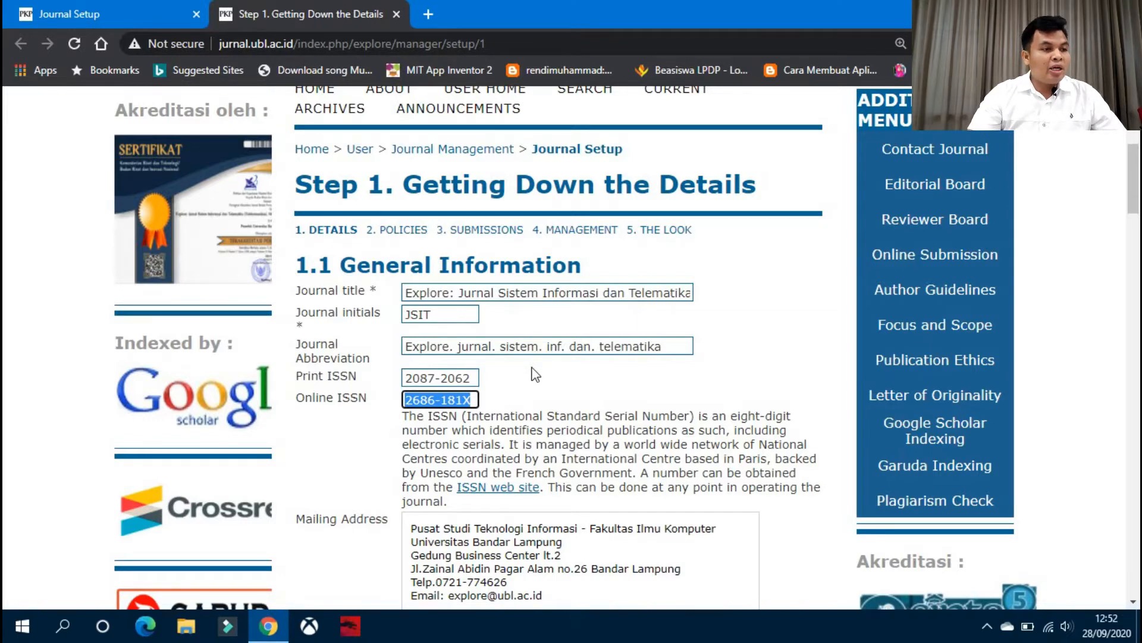
pyautogui.scroll(-1, 318, 327)
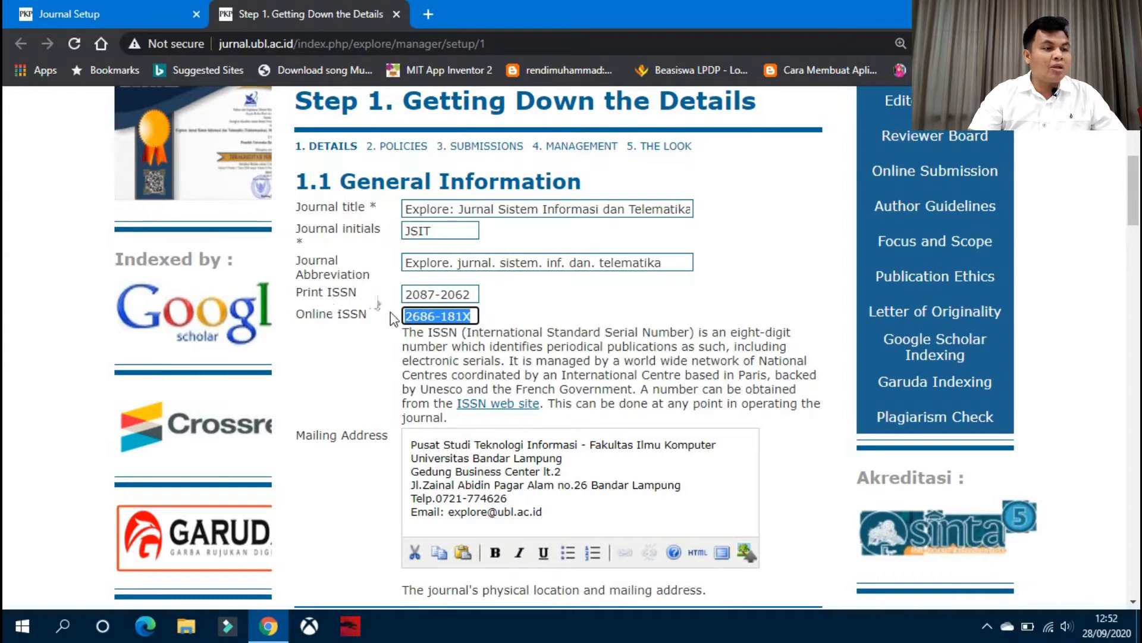
pyautogui.scroll(-2, 393, 352)
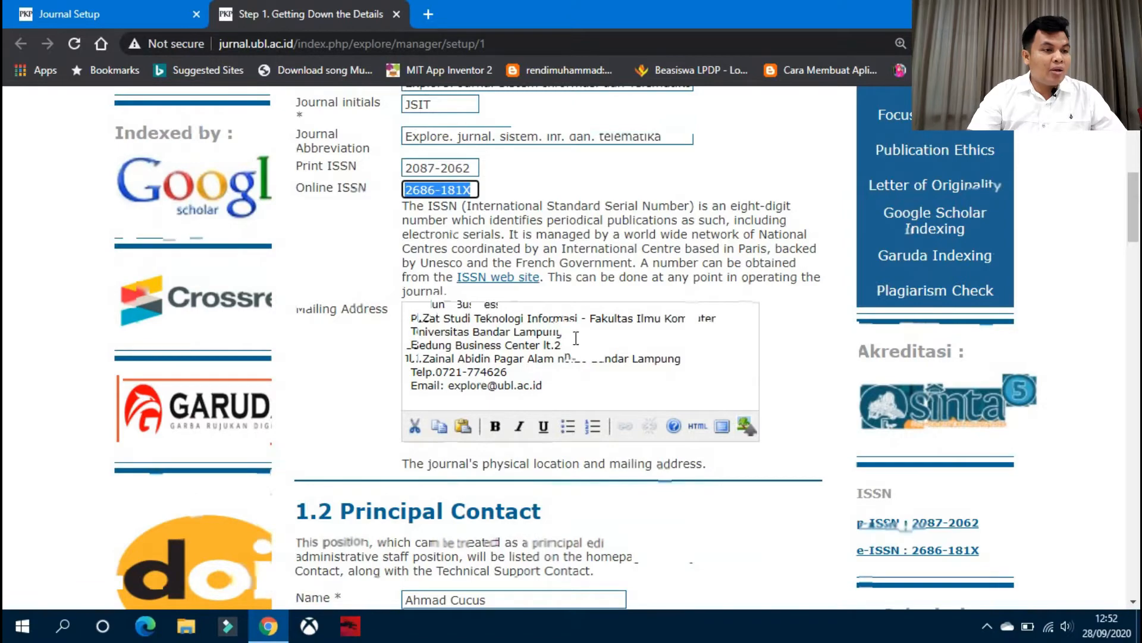
pyautogui.moveTo(566, 344); pyautogui.dragTo(401, 280)
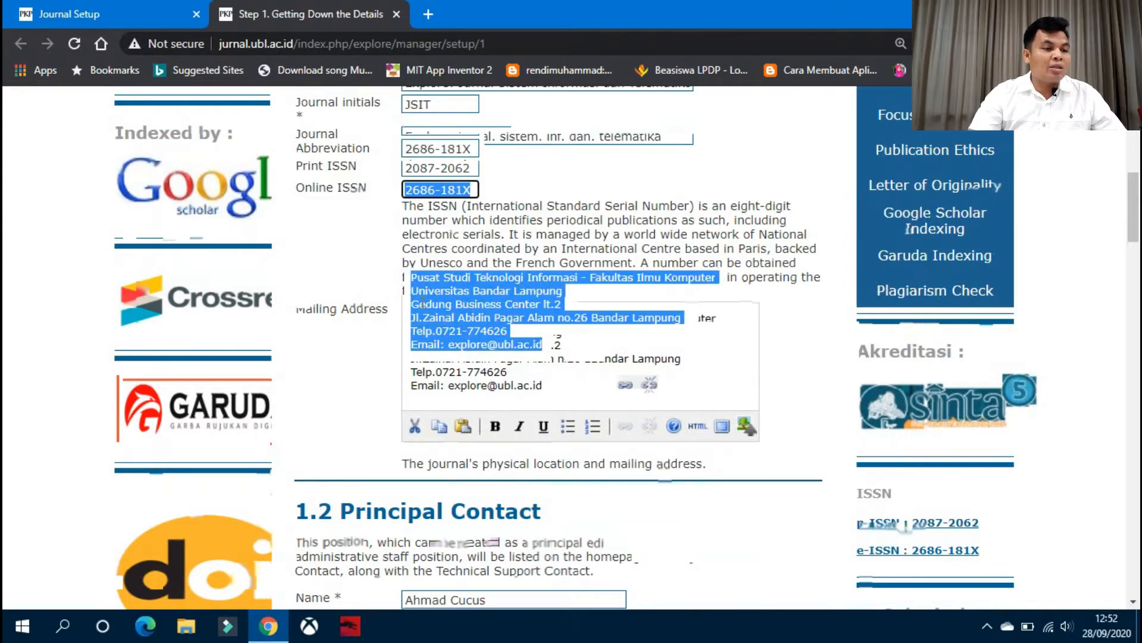
# Review the Principal Contact section, checking the required name and email fields and the mailing address
pyautogui.scroll(-1, 424, 306)
pyautogui.scroll(-2, 424, 306)
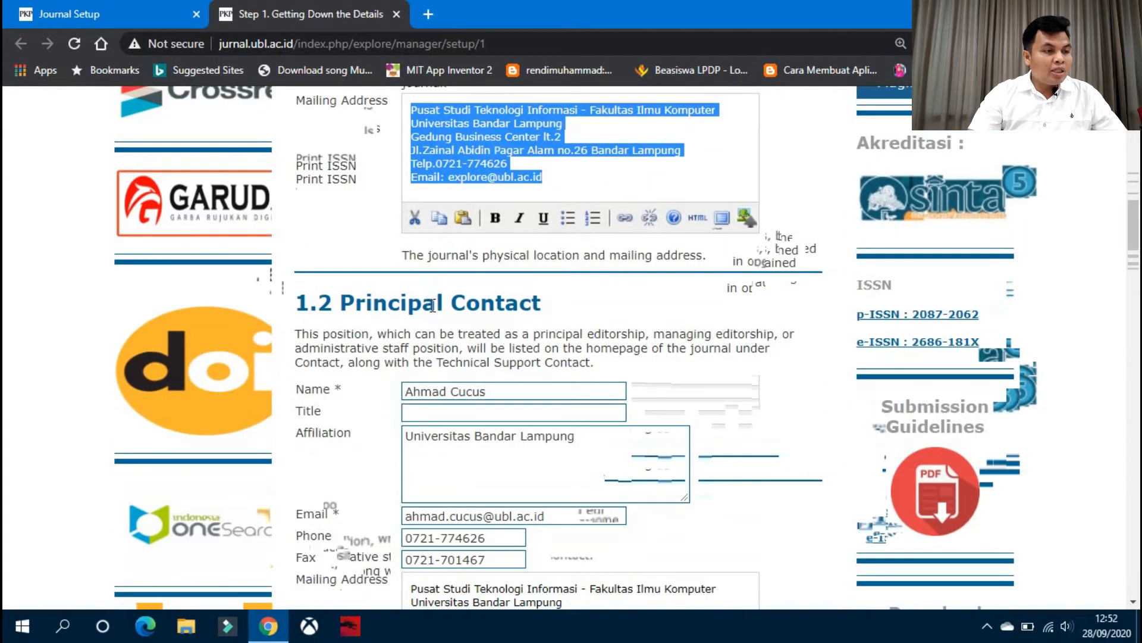
pyautogui.scroll(-1, 433, 307)
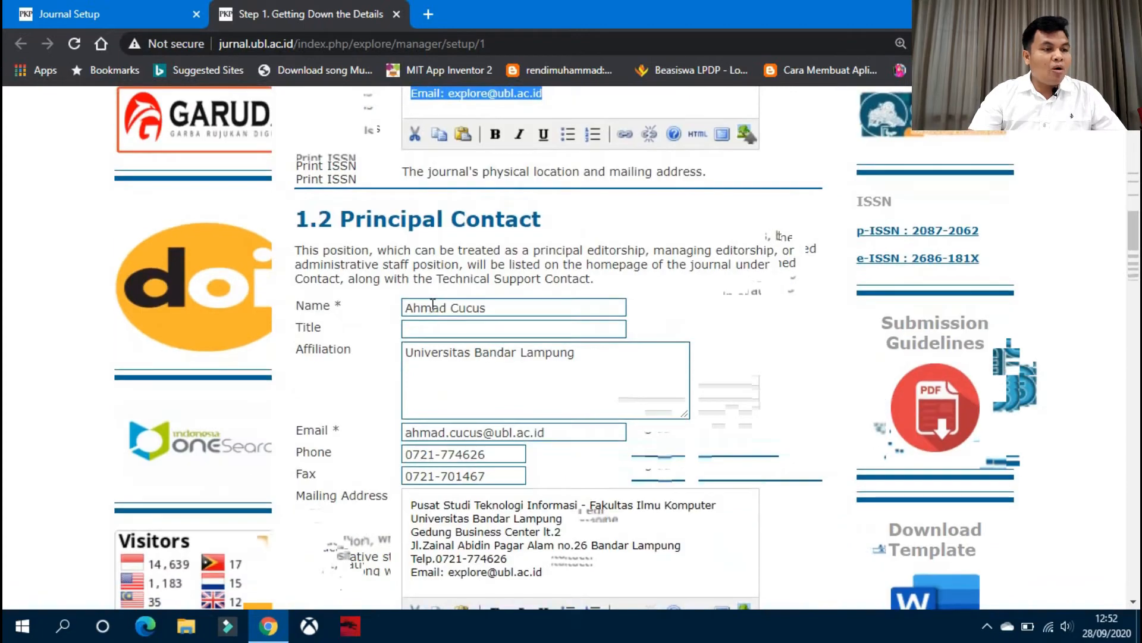
pyautogui.scroll(-1, 432, 306)
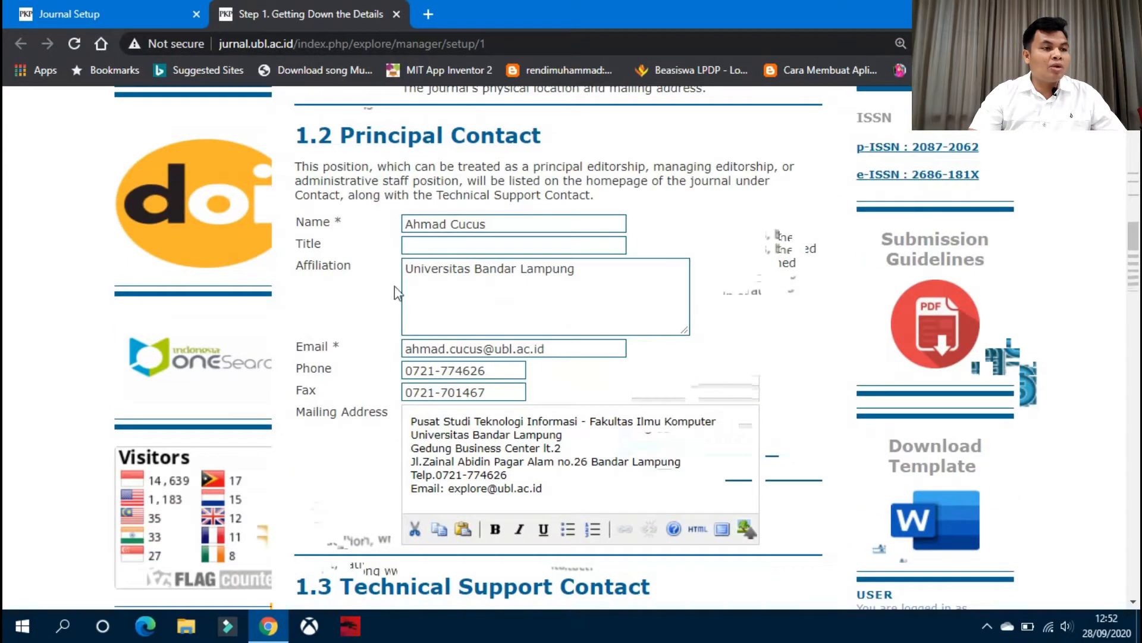
pyautogui.doubleClick(339, 222)
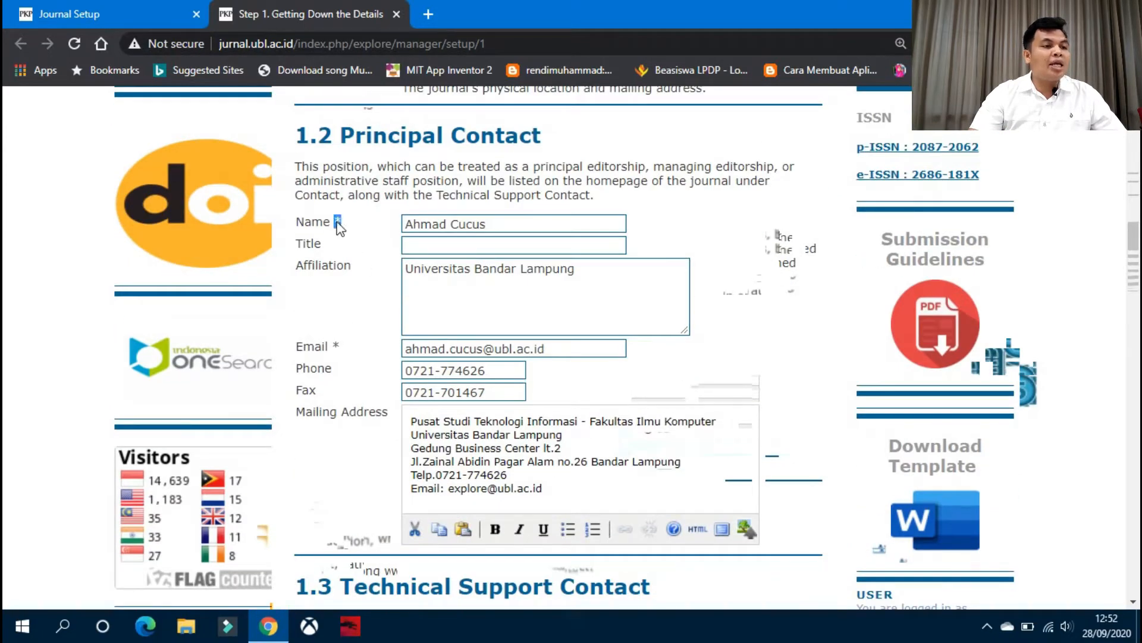
pyautogui.doubleClick(338, 346)
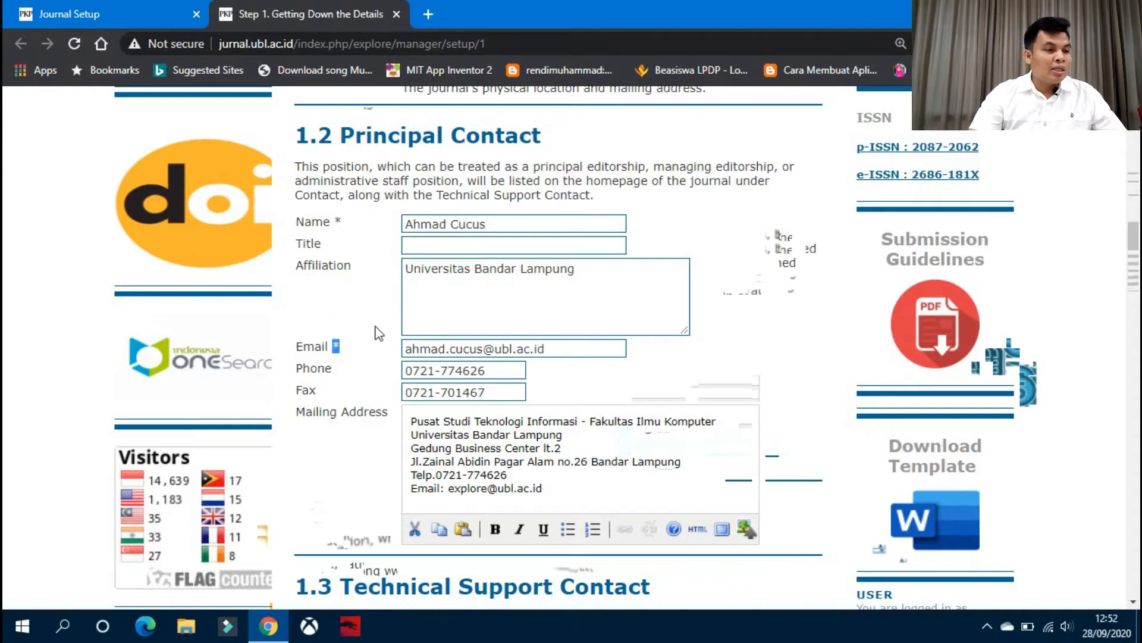
pyautogui.scroll(-1, 378, 333)
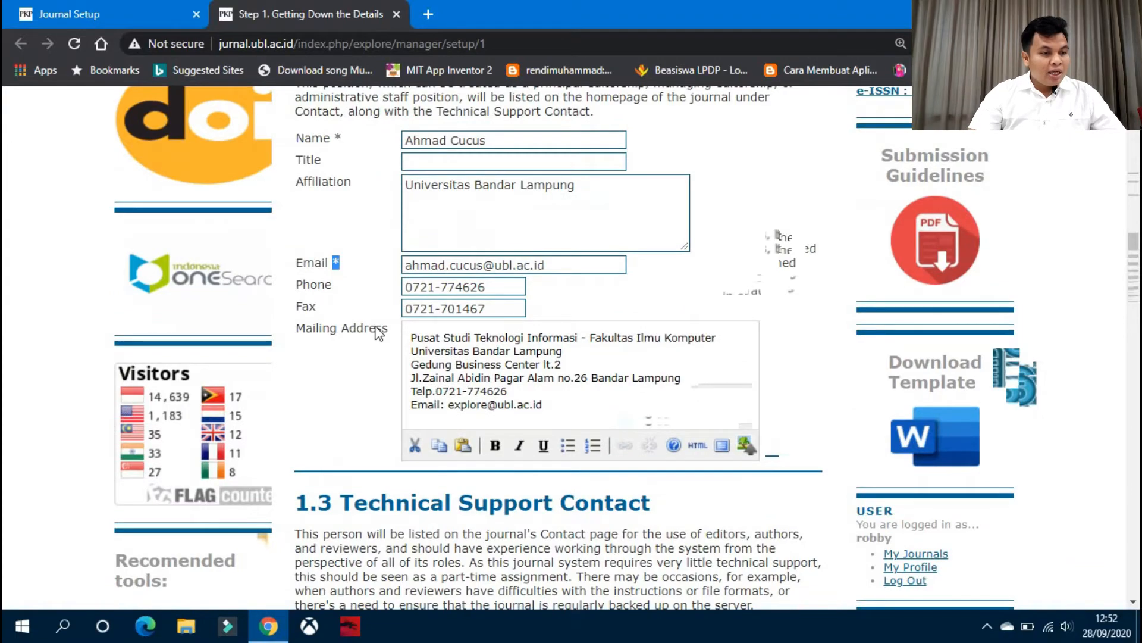
# Examine the Technical Support Contact fields and the signature text under Email Identification
pyautogui.scroll(-4, 378, 333)
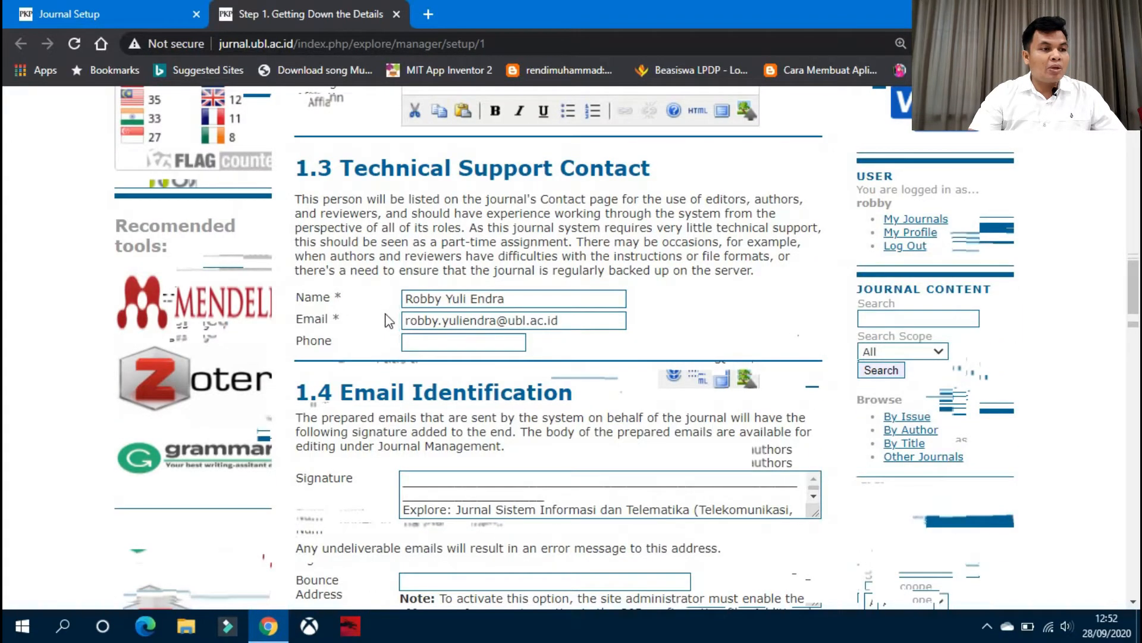
pyautogui.scroll(4, 613, 226)
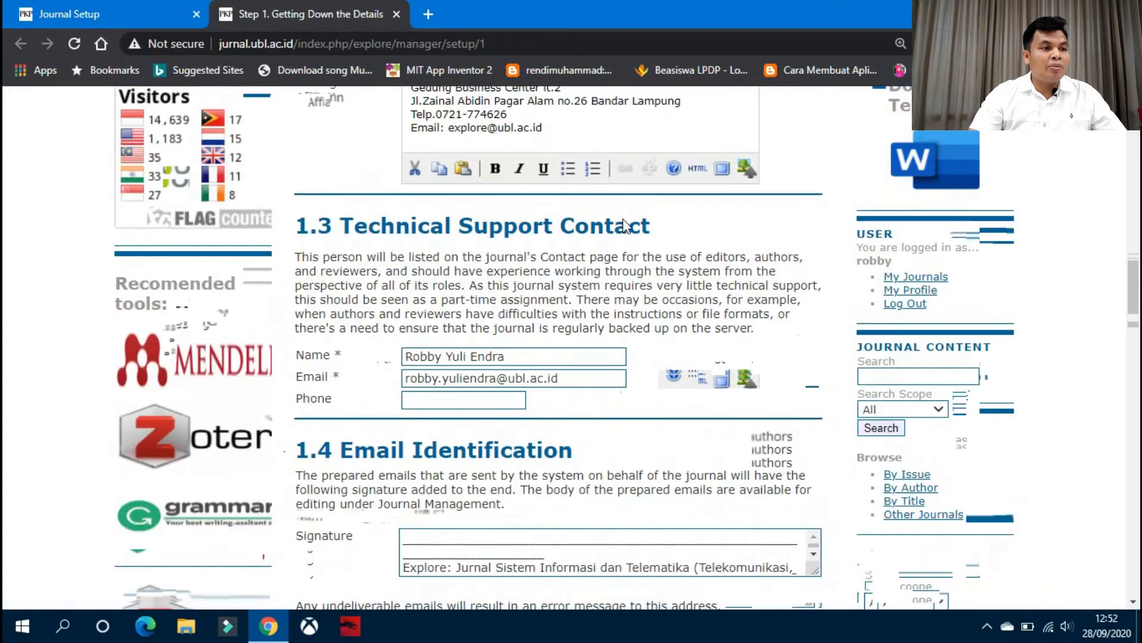
pyautogui.scroll(-4, 614, 226)
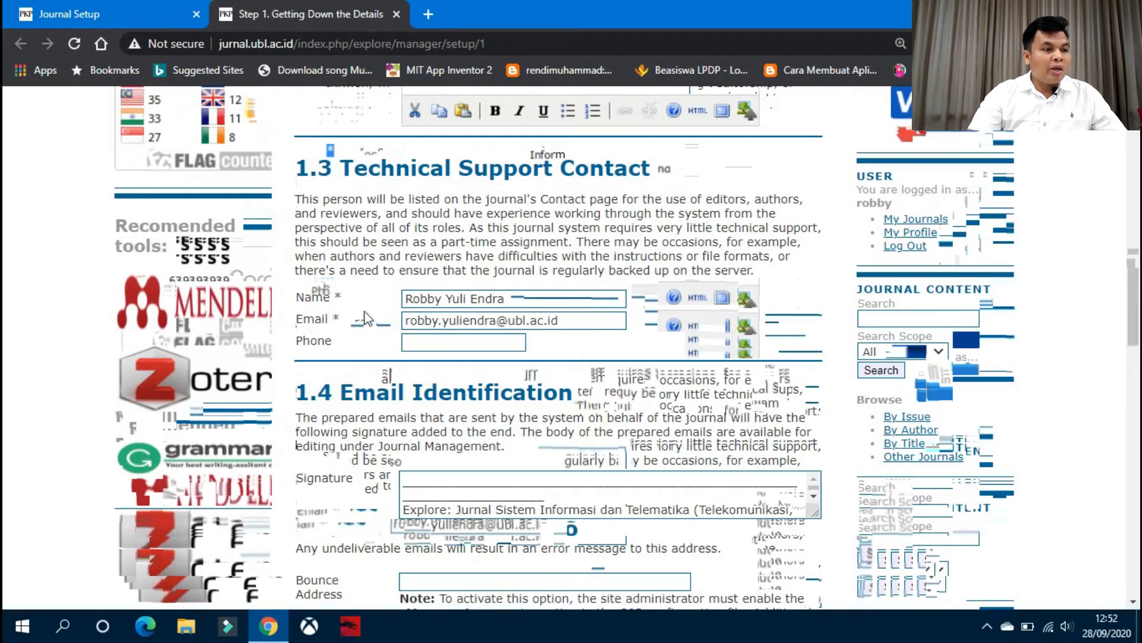
pyautogui.scroll(-1, 394, 319)
pyautogui.scroll(-1, 394, 319)
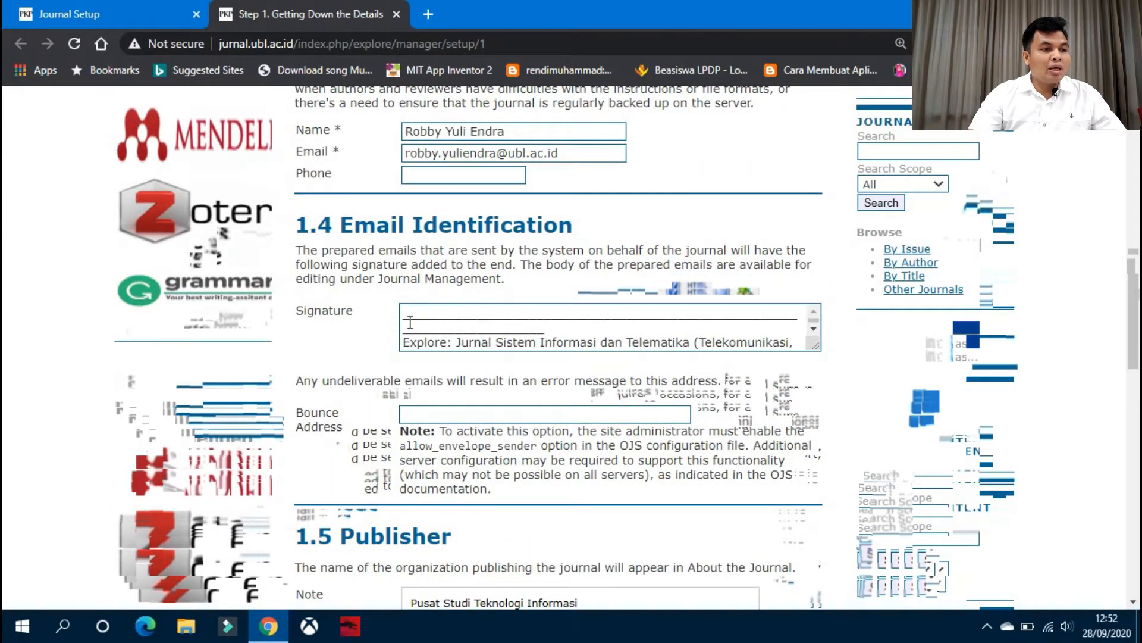
pyautogui.moveTo(410, 322); pyautogui.dragTo(680, 352)
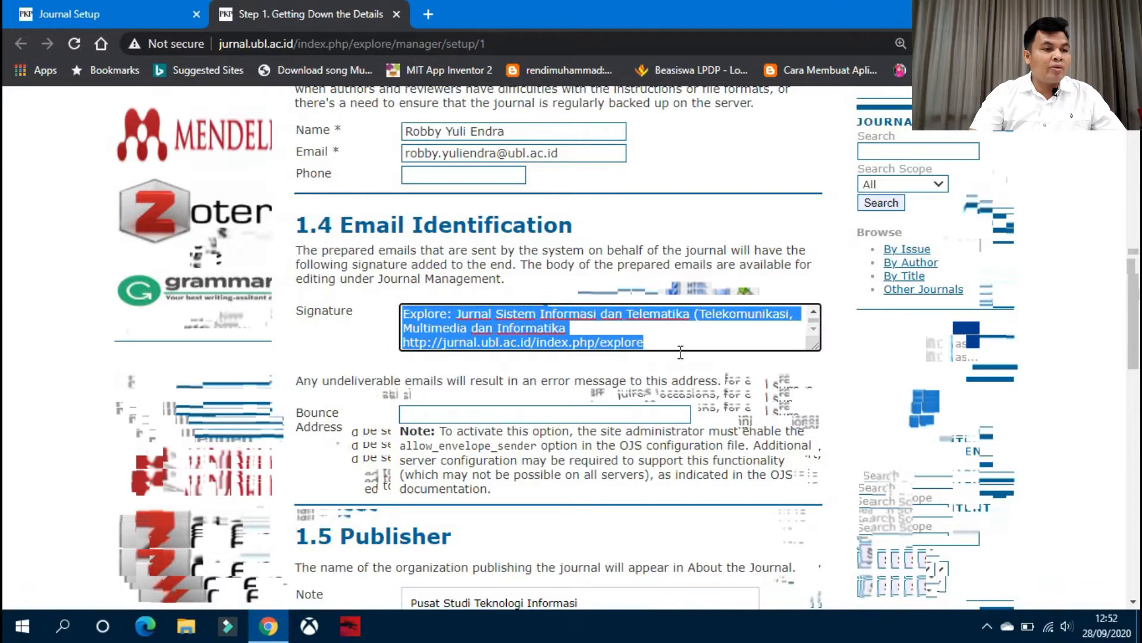
pyautogui.scroll(1, 680, 353)
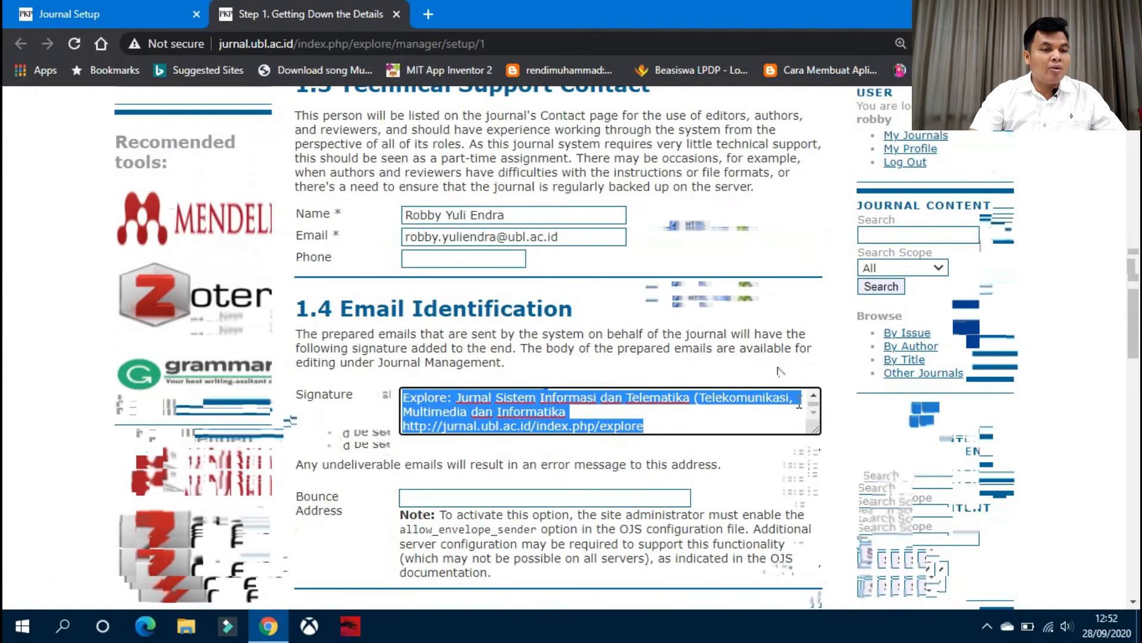
pyautogui.scroll(1, 799, 404)
pyautogui.scroll(-1, 646, 373)
# Review the Publisher section, including its note text, institution and URL
pyautogui.scroll(-4, 523, 355)
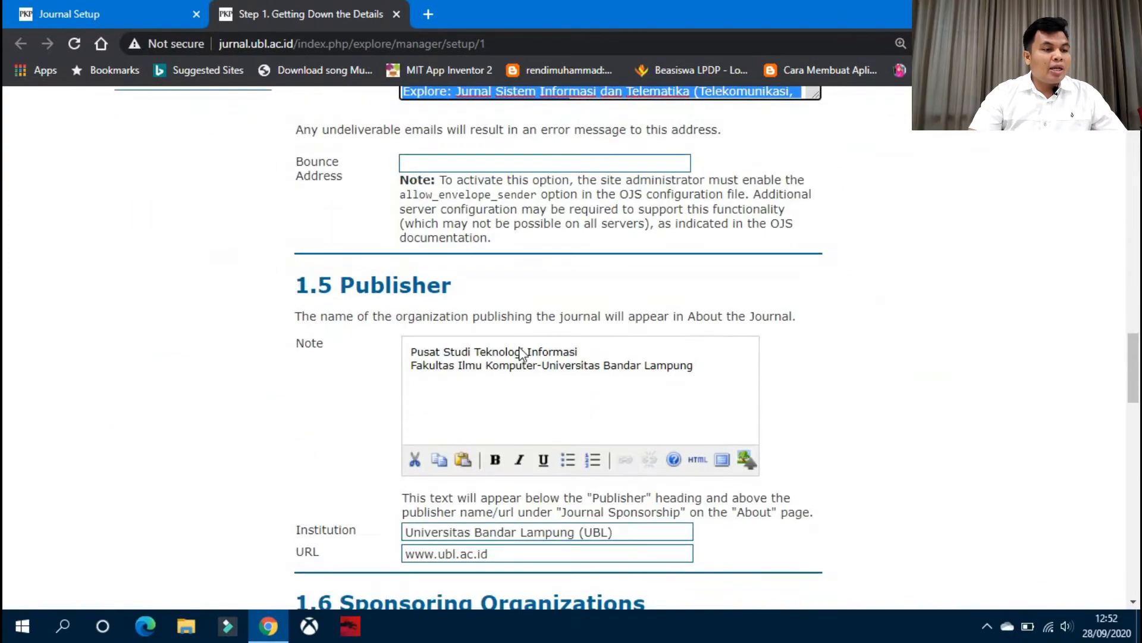
pyautogui.scroll(-2, 506, 315)
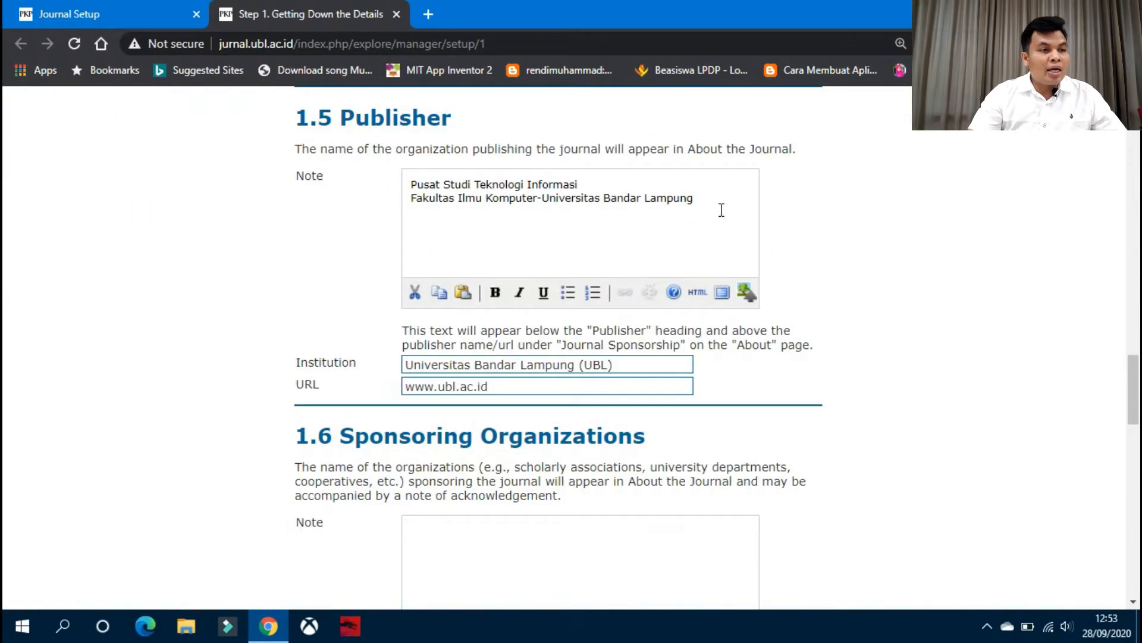
pyautogui.moveTo(721, 208); pyautogui.dragTo(372, 186)
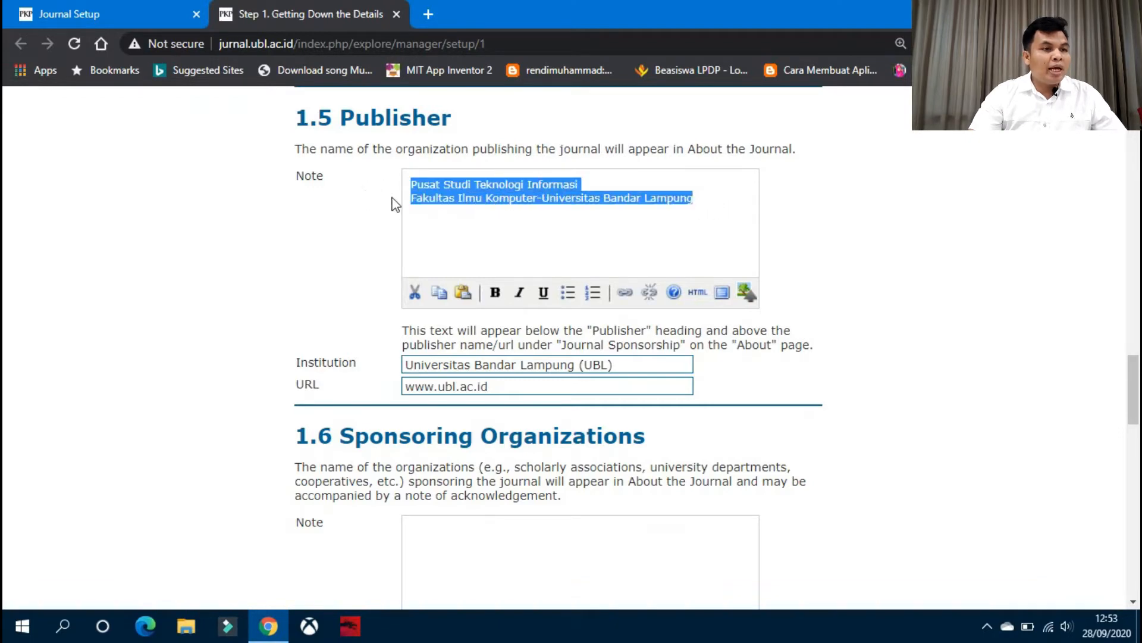
pyautogui.click(477, 205)
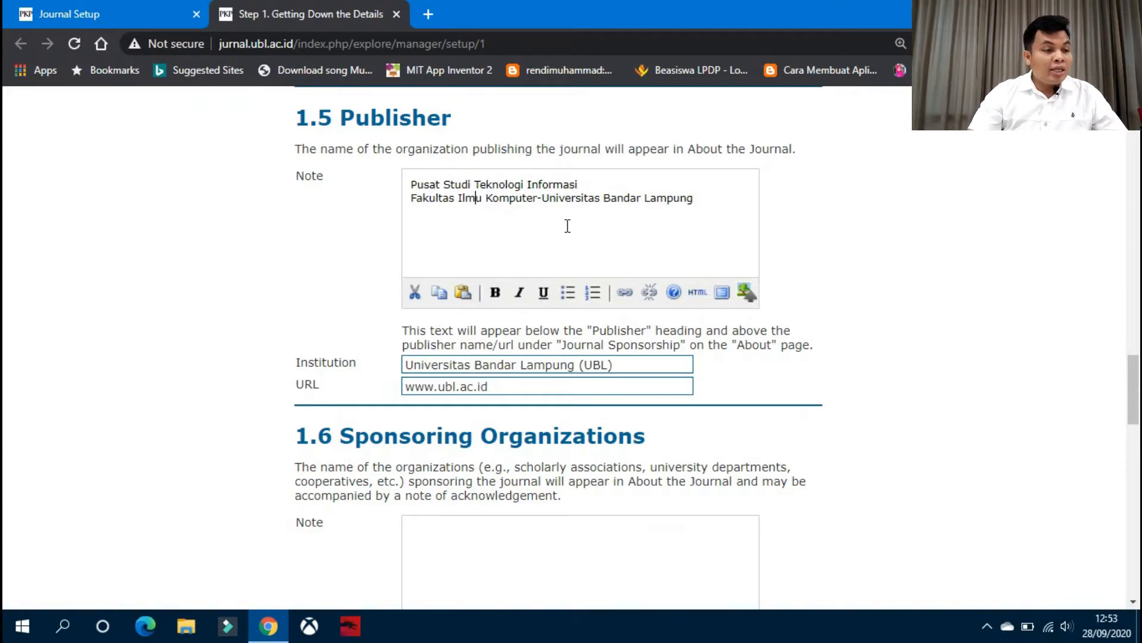
# Look through the Sponsoring Organizations and Sources of Support sections of the Details form
pyautogui.scroll(-3, 567, 229)
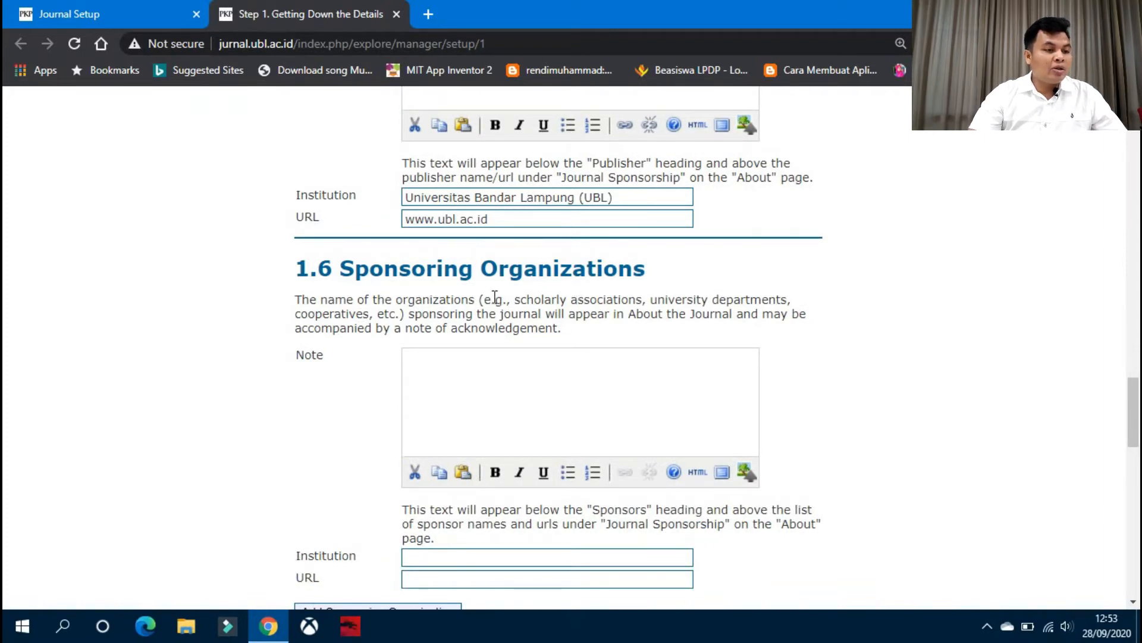
pyautogui.scroll(-2, 491, 288)
pyautogui.scroll(-3, 467, 242)
pyautogui.scroll(-3, 473, 238)
pyautogui.scroll(-2, 510, 252)
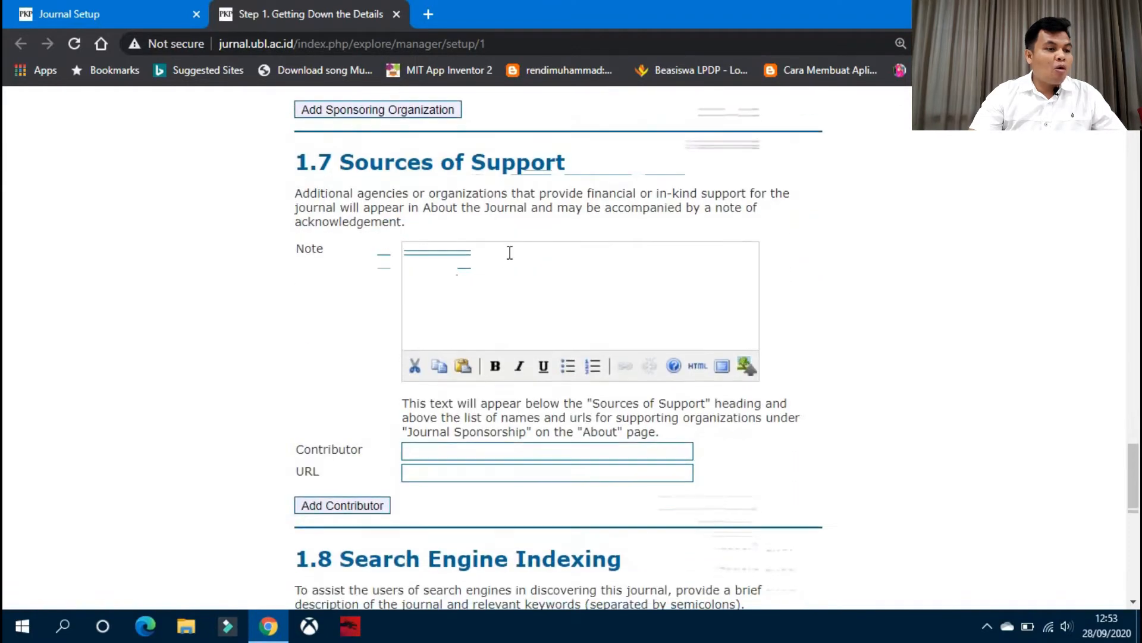
pyautogui.scroll(-1, 513, 253)
pyautogui.scroll(3, 333, 230)
# Review the Search Engine Indexing section, including the description, keywords and custom tags
pyautogui.scroll(-6, 357, 248)
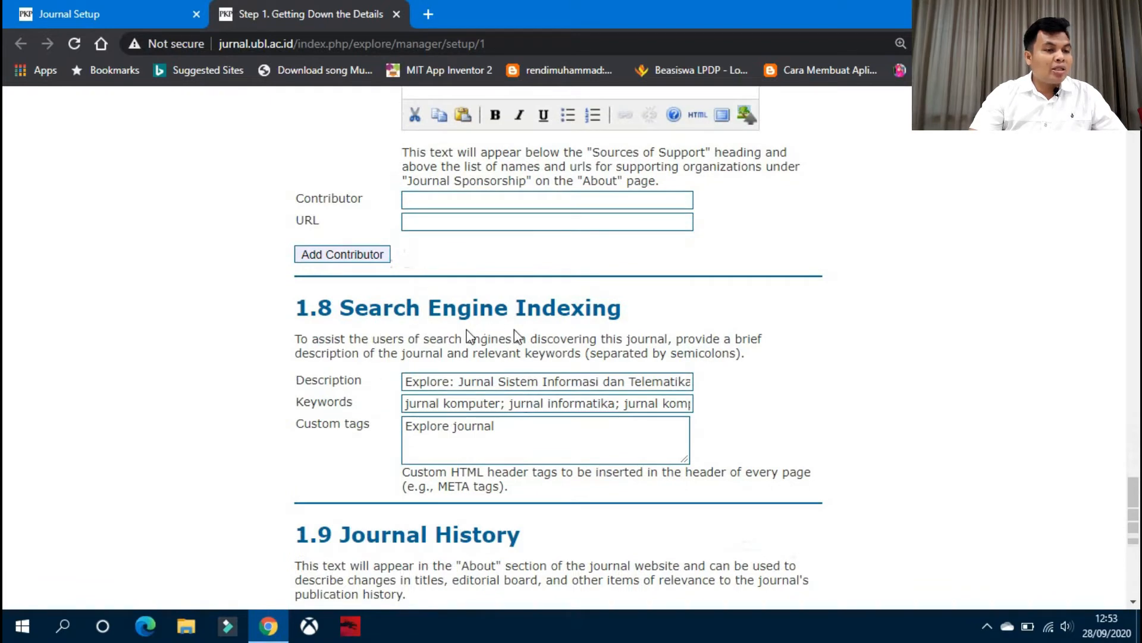
pyautogui.moveTo(534, 457); pyautogui.dragTo(364, 421)
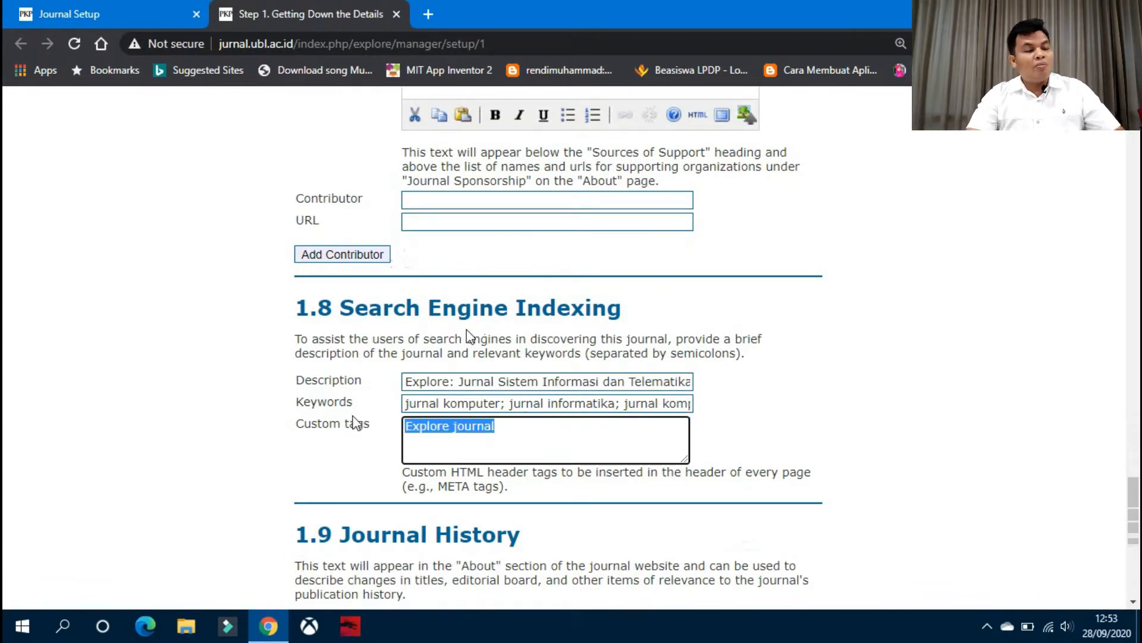
# Clear the Custom tags text in the Search Engine Indexing section
pyautogui.press('BackSpace')
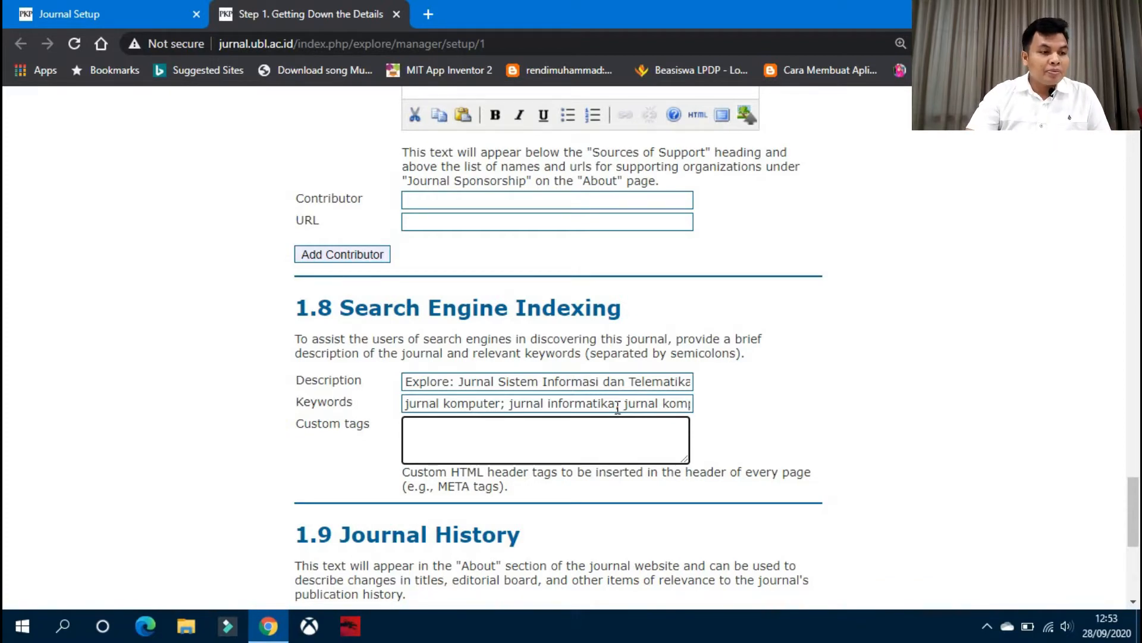
# Read through the Journal History text to its end and save the Step 1 details
pyautogui.scroll(-4, 617, 409)
pyautogui.scroll(-2, 609, 375)
pyautogui.scroll(2, 647, 427)
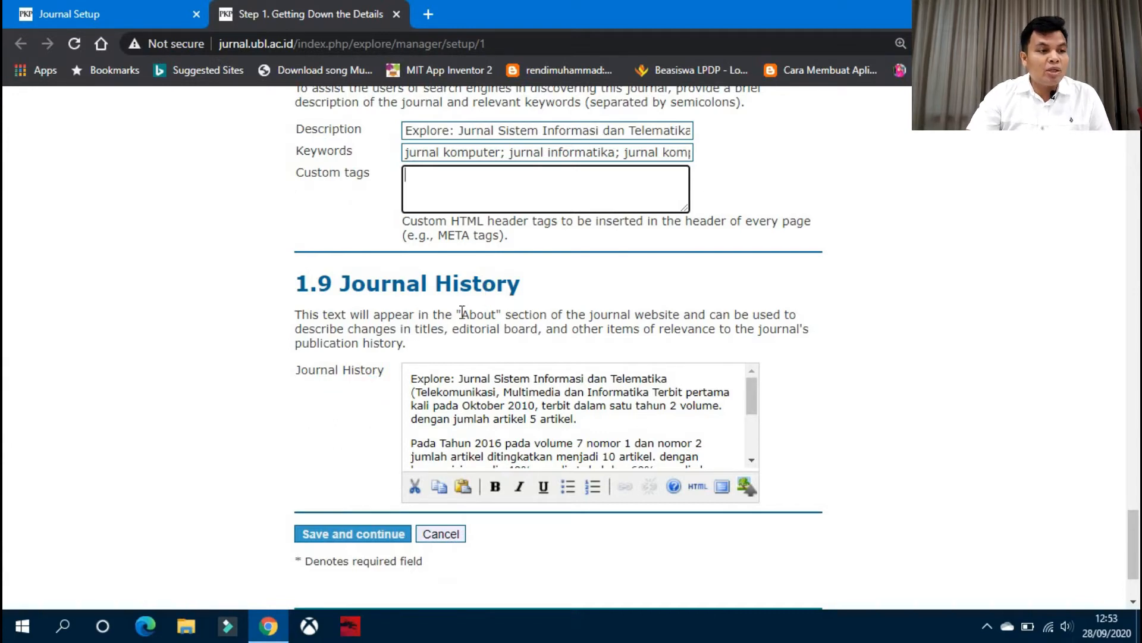
pyautogui.moveTo(461, 314); pyautogui.dragTo(496, 310)
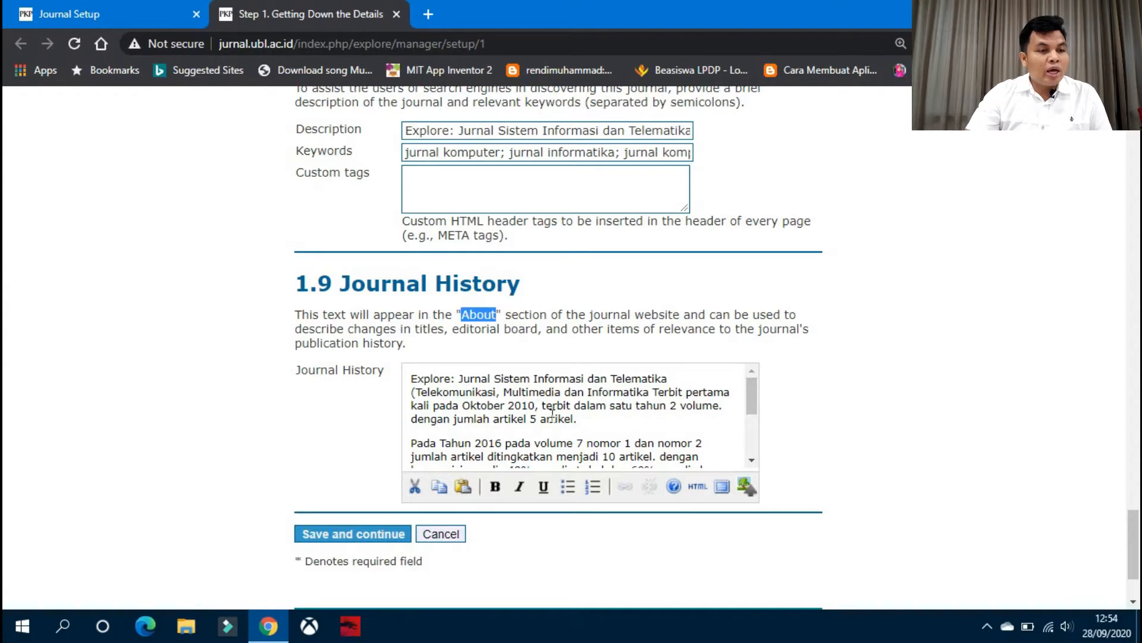
pyautogui.moveTo(754, 401); pyautogui.dragTo(755, 419)
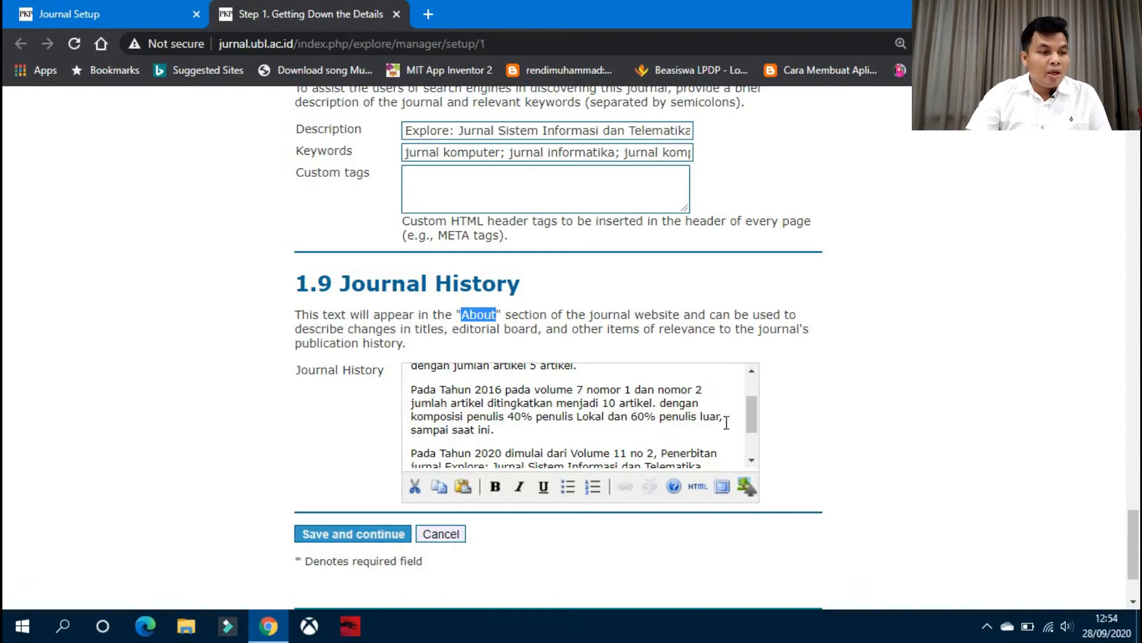
pyautogui.moveTo(754, 421); pyautogui.dragTo(754, 441)
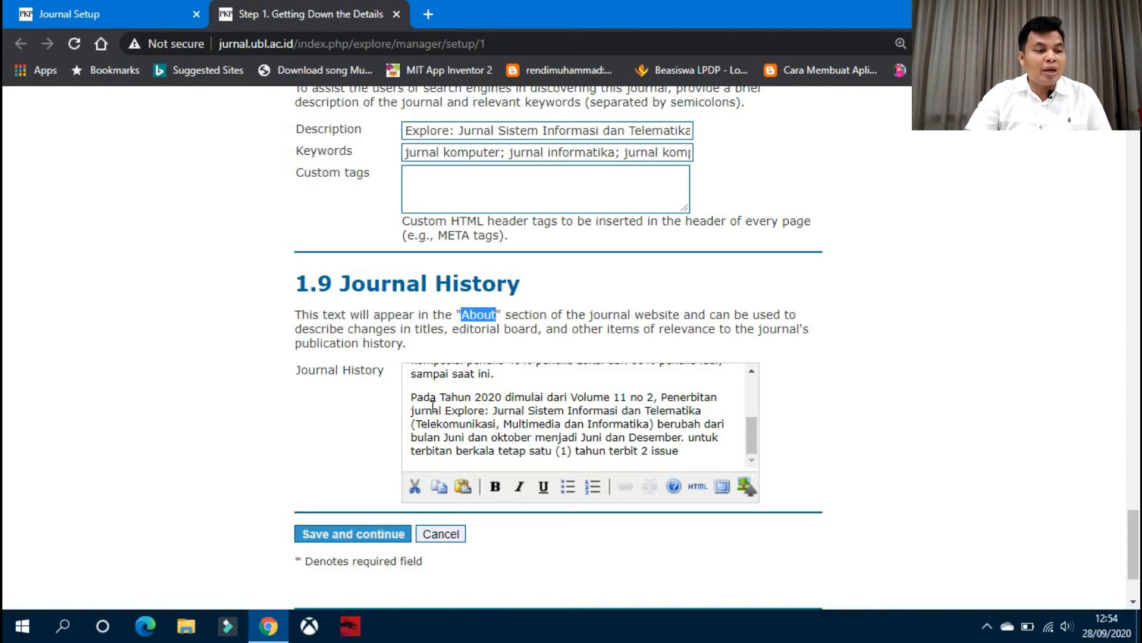
pyautogui.click(371, 534)
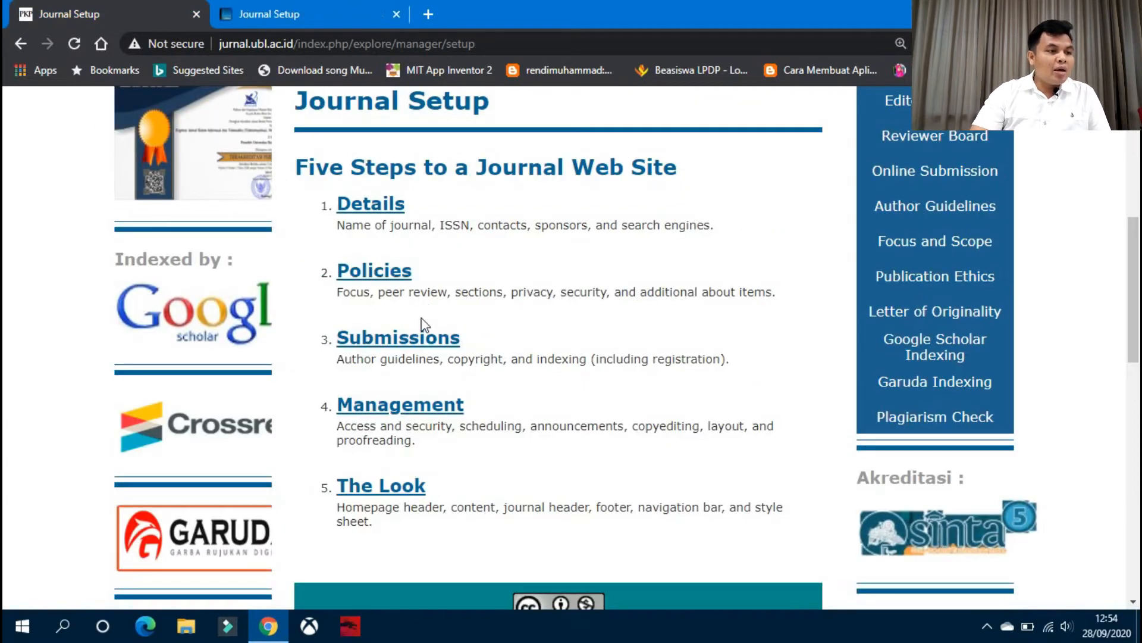
# Open the Policies step in a new browser tab and close the finished Details tab
pyautogui.rightClick(392, 277)
pyautogui.click(417, 282)
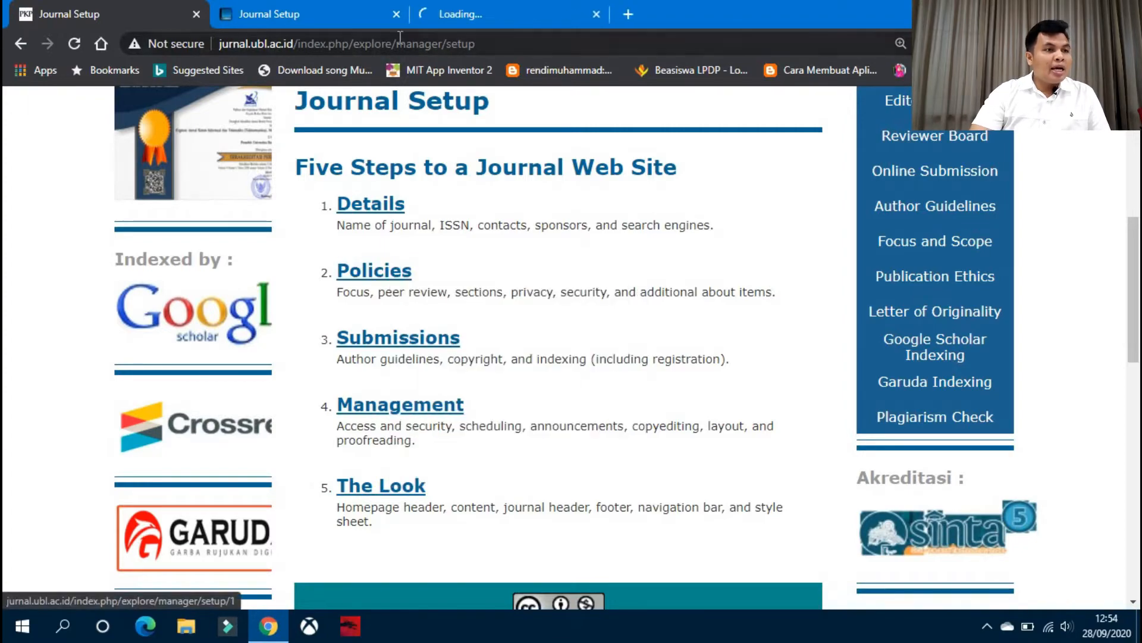
pyautogui.click(381, 18)
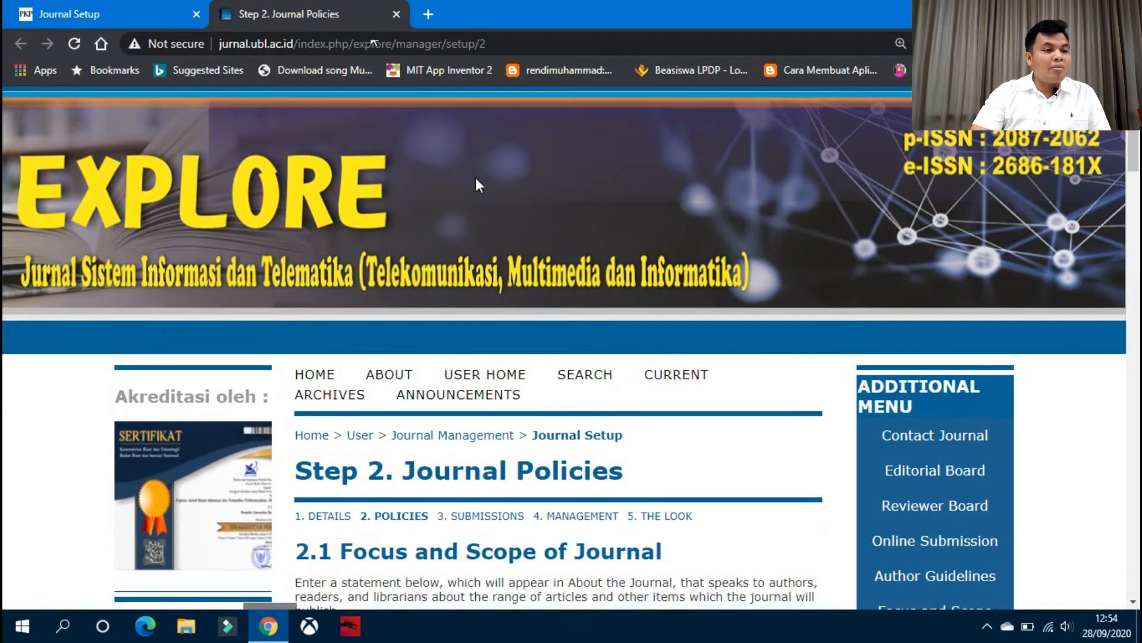
# Read the Focus and Scope of Journal statement through to the end of its topic list
pyautogui.scroll(-4, 476, 275)
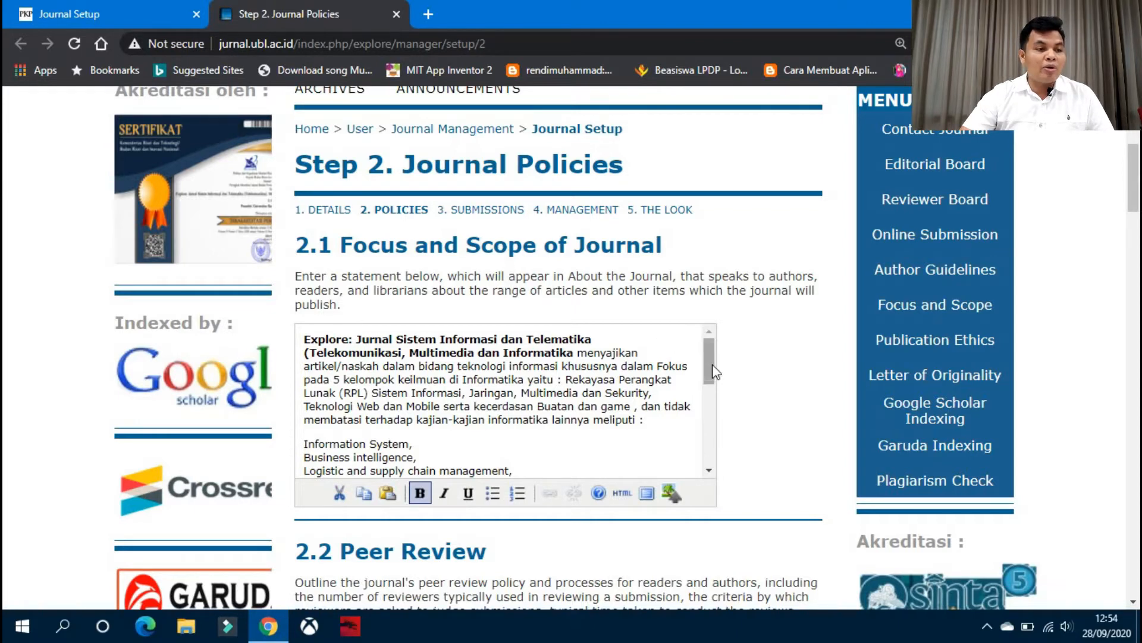
pyautogui.scroll(-5, 714, 366)
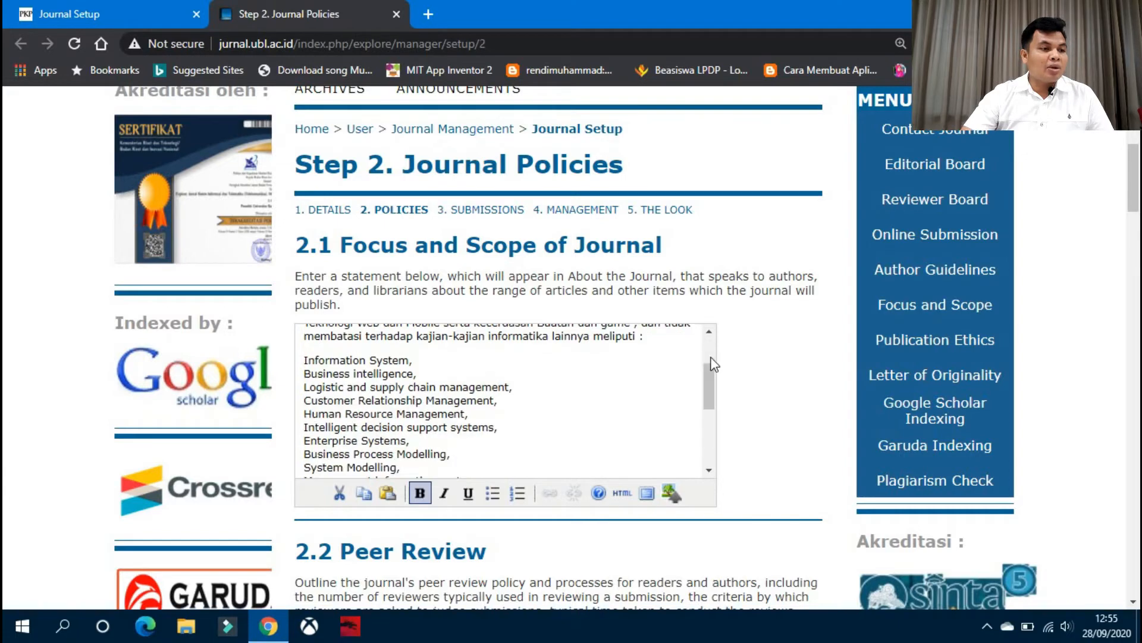
pyautogui.scroll(-5, 714, 365)
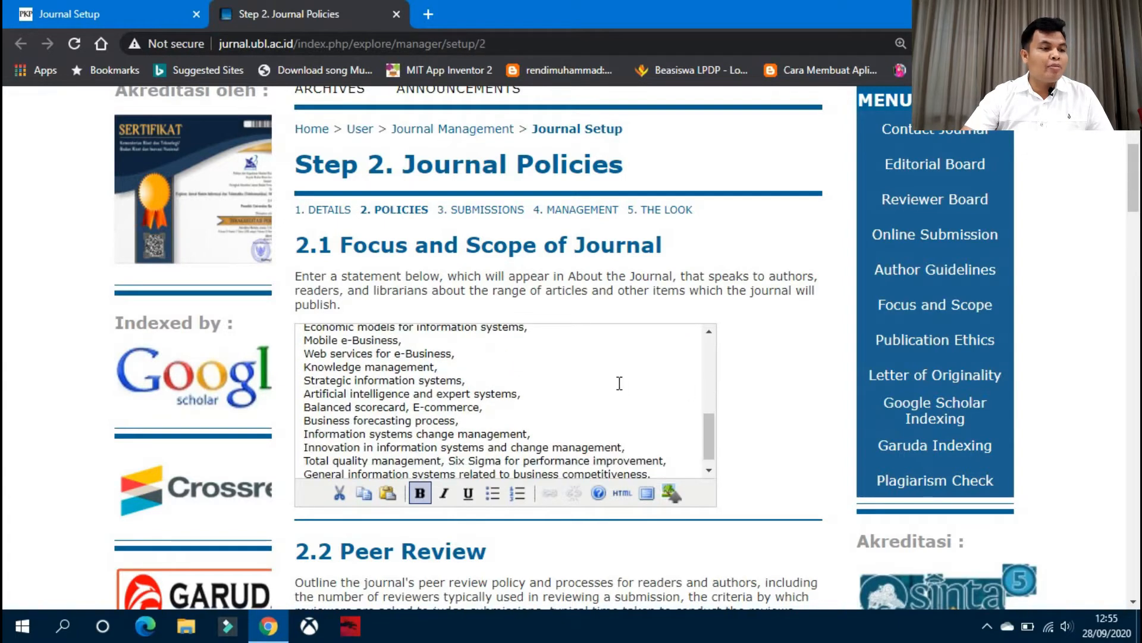
pyautogui.scroll(-2, 619, 383)
pyautogui.scroll(-1, 620, 372)
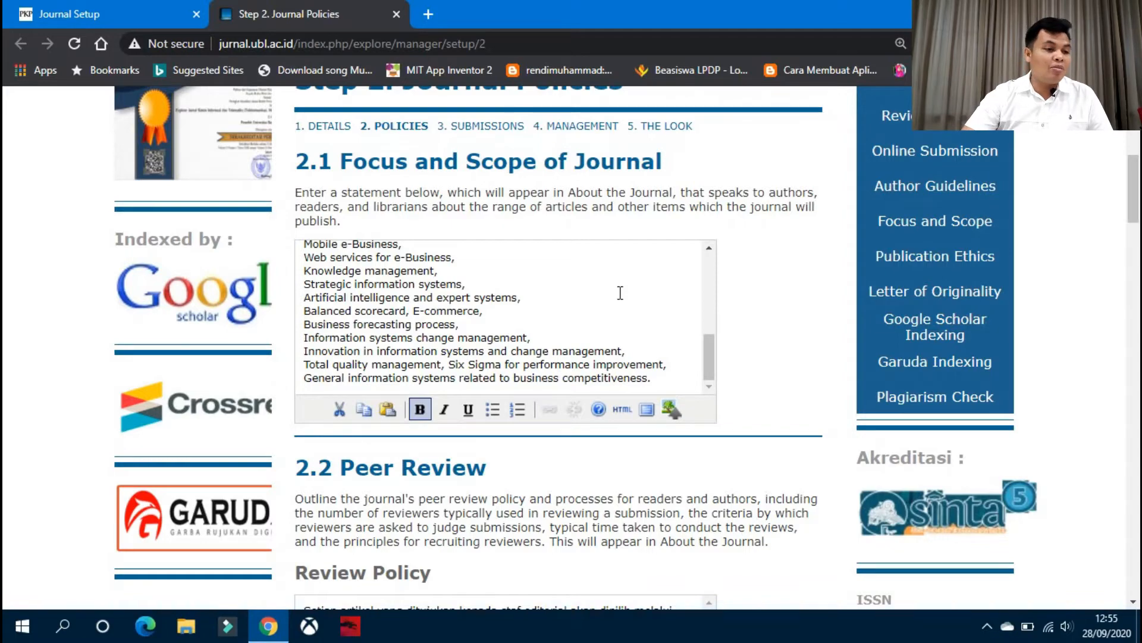
# Examine the Peer Review section, including the Review Policy text and the Review Guidelines
pyautogui.scroll(-2, 622, 290)
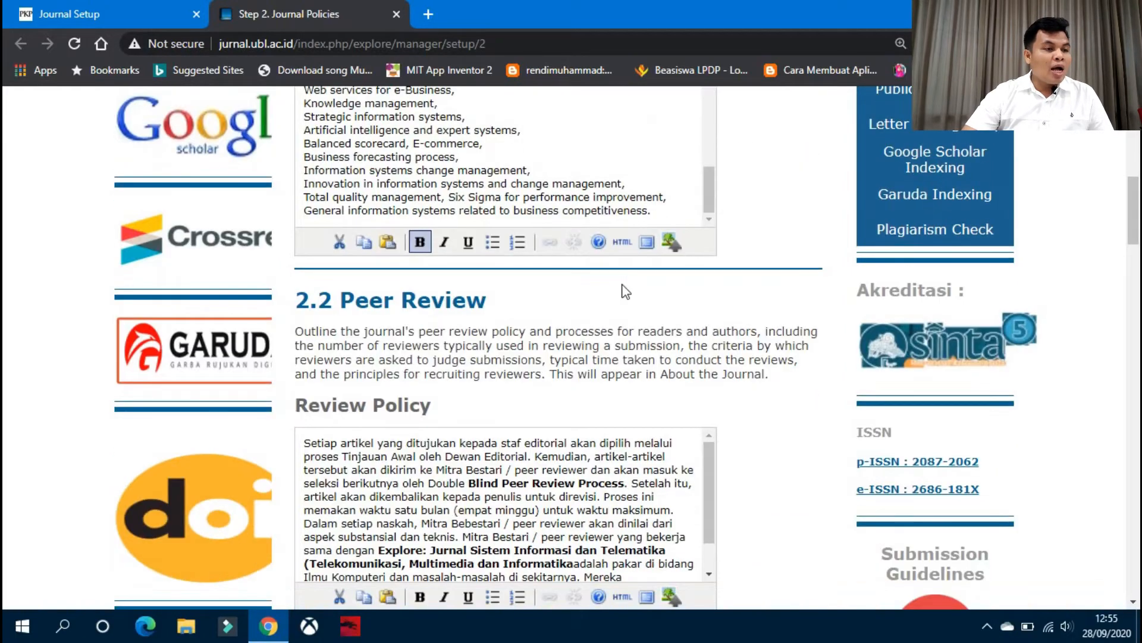
pyautogui.scroll(-1, 624, 292)
pyautogui.scroll(-1, 461, 257)
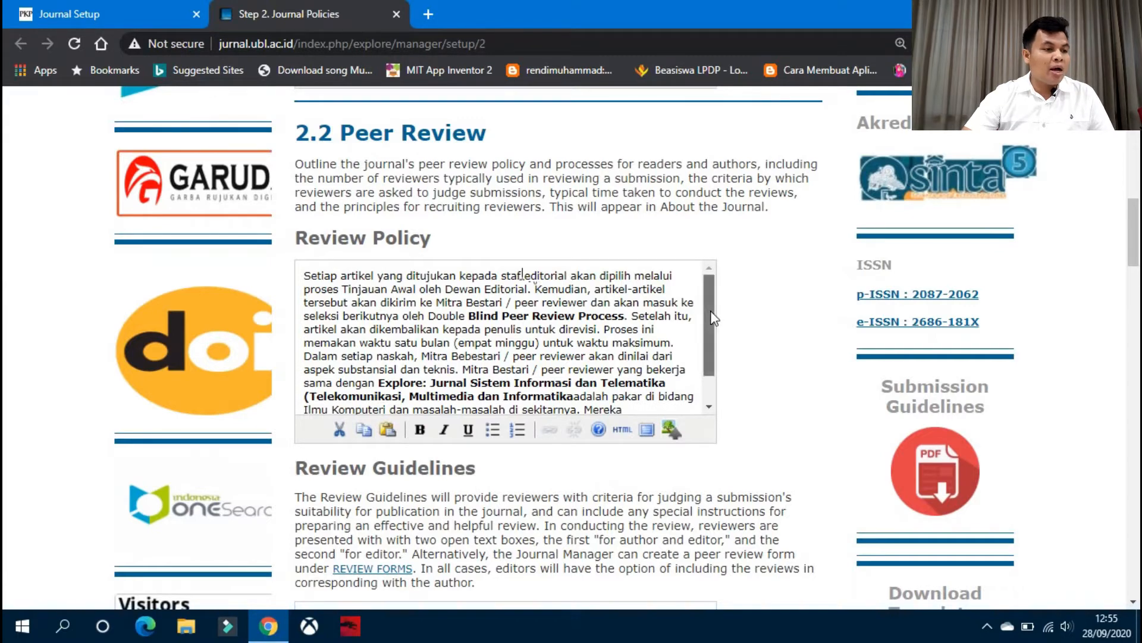
pyautogui.moveTo(712, 319); pyautogui.dragTo(713, 328)
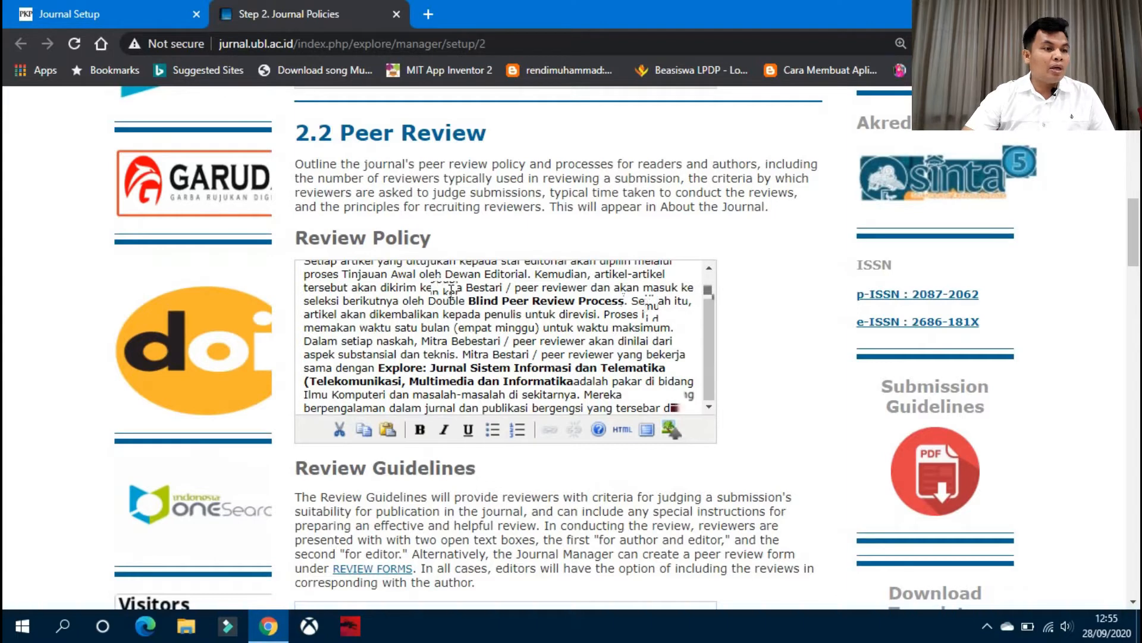
pyautogui.scroll(1, 427, 296)
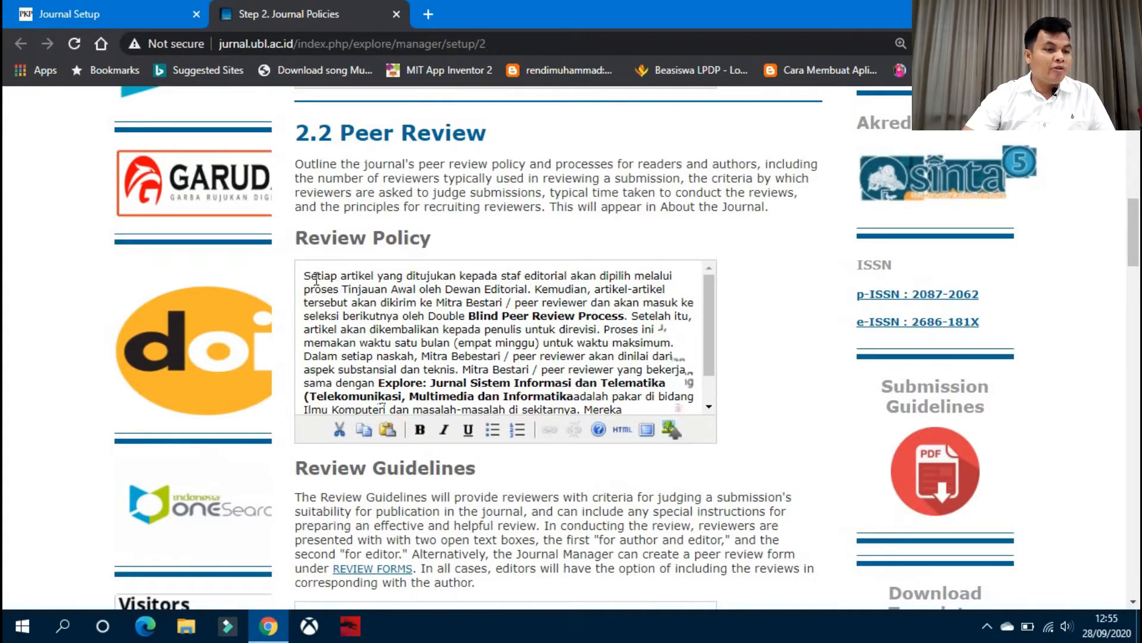
pyautogui.scroll(-5, 304, 274)
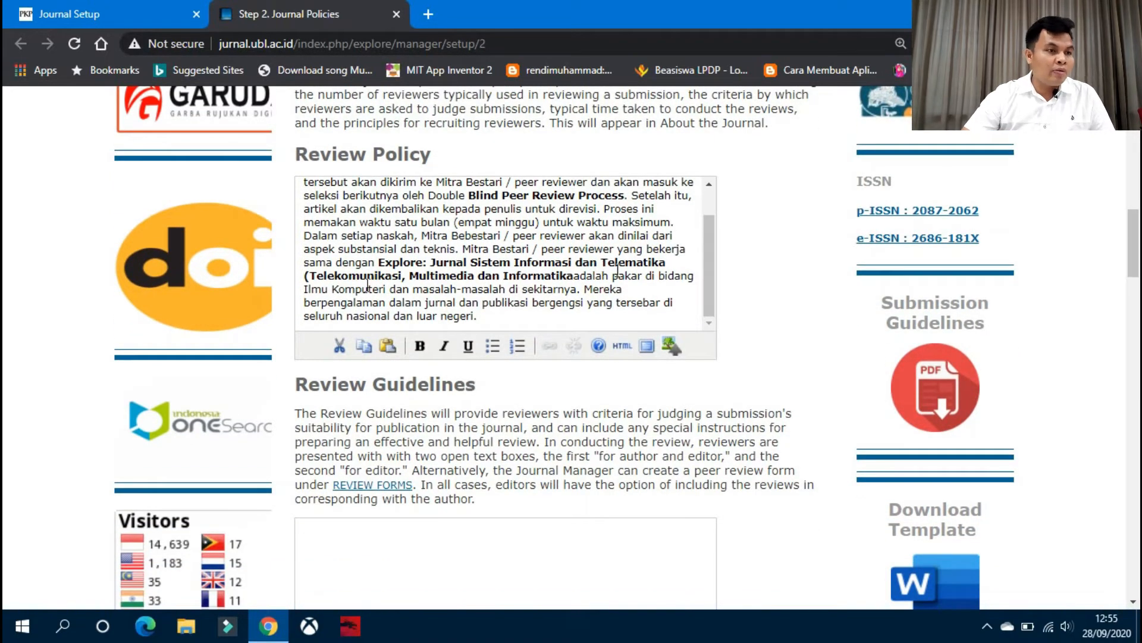
pyautogui.scroll(-6, 620, 268)
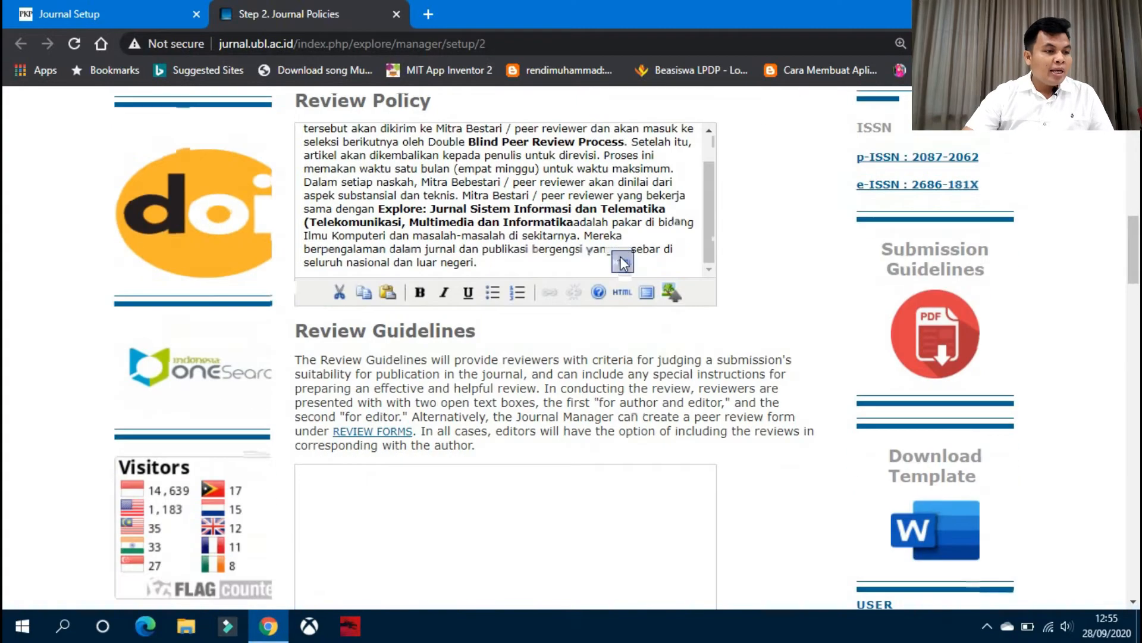
# Review the Review Process models and the Review Options, from review time and reminders to reviewer access and blind review
pyautogui.scroll(-2, 629, 244)
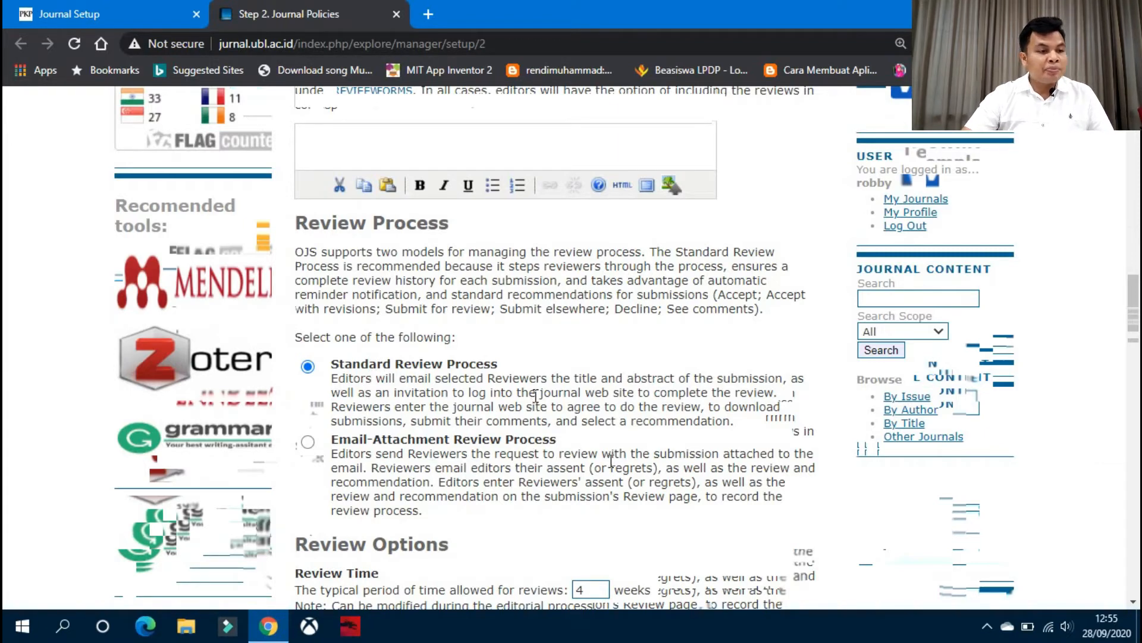
pyautogui.scroll(-4, 613, 396)
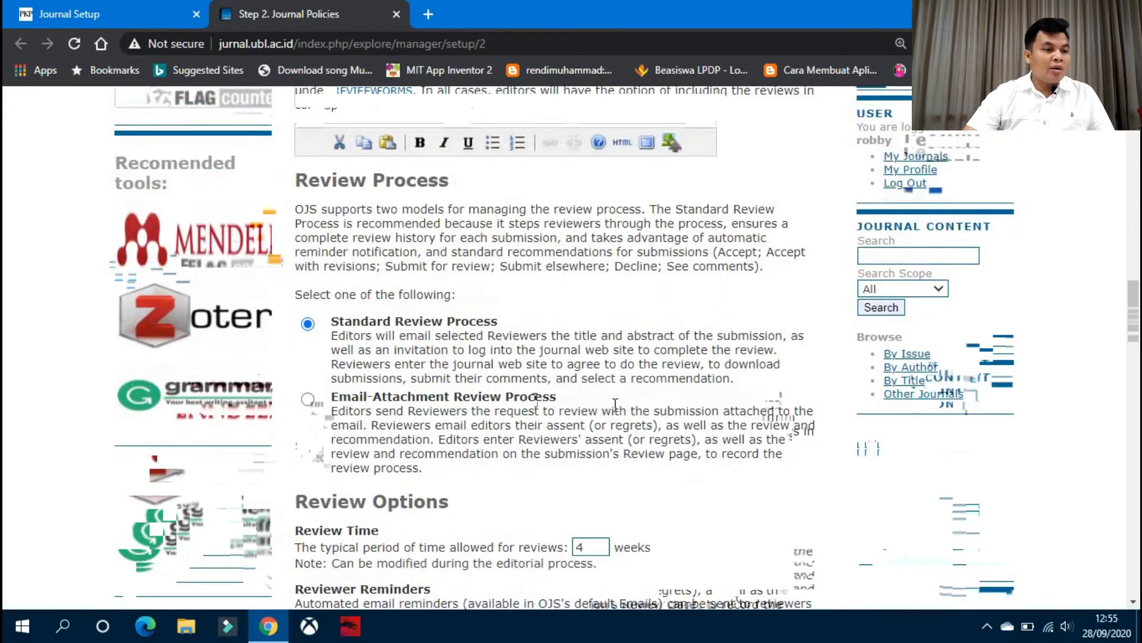
pyautogui.scroll(-1, 610, 377)
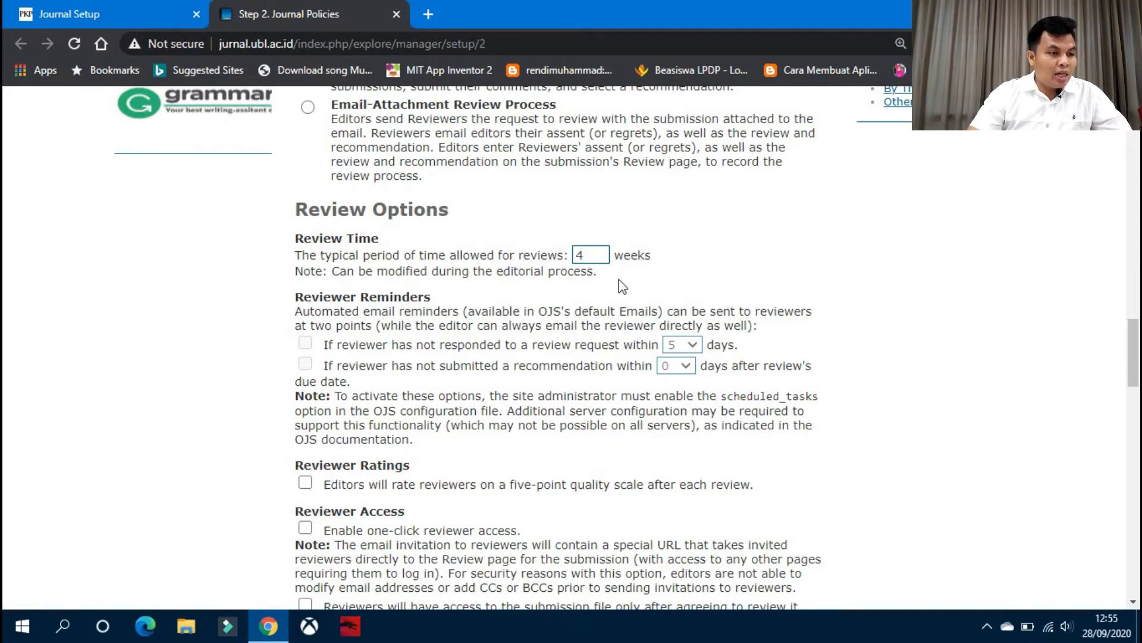
pyautogui.scroll(-3, 623, 287)
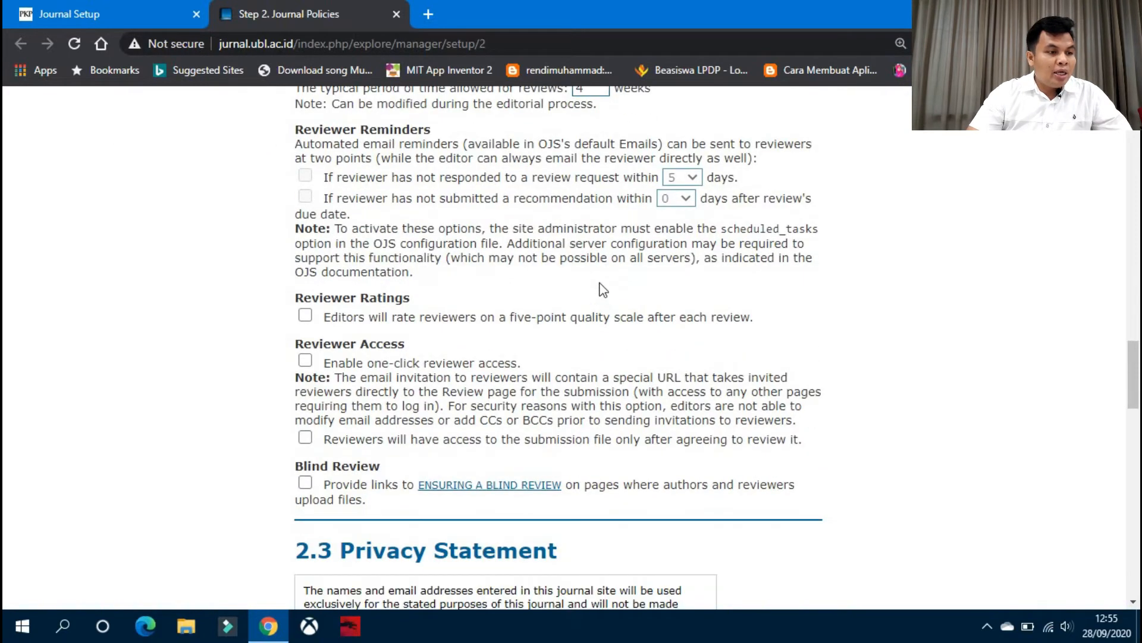
pyautogui.scroll(-2, 588, 263)
# Examine the Privacy Statement text and the Editor Decision option about notifying co-authors
pyautogui.scroll(-3, 589, 270)
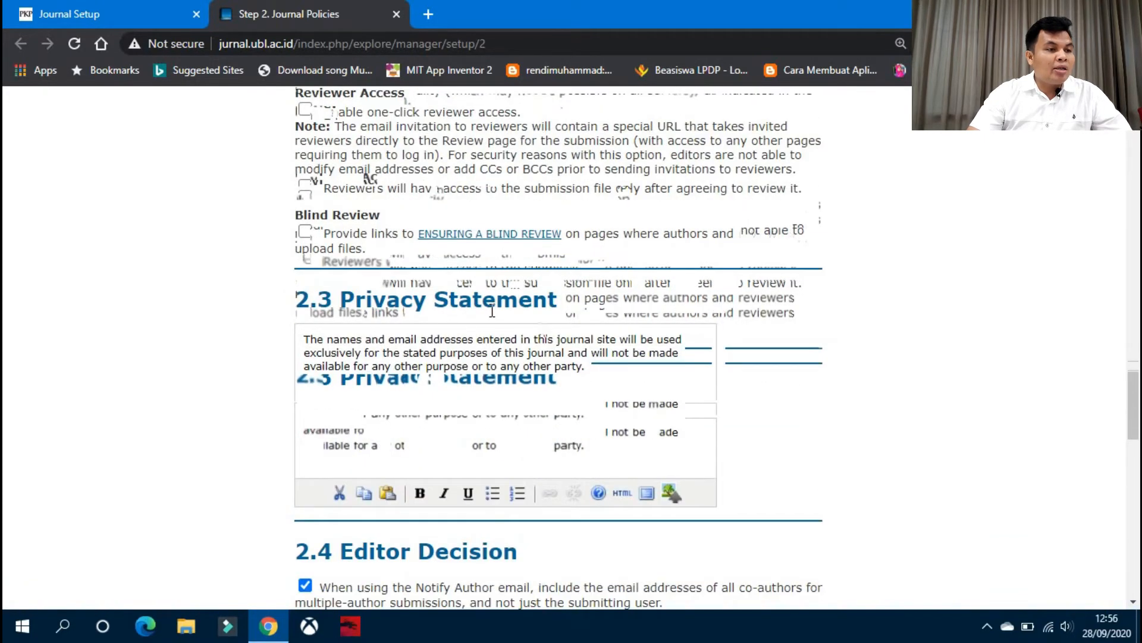
pyautogui.scroll(-2, 491, 312)
pyautogui.moveTo(585, 283); pyautogui.dragTo(304, 256)
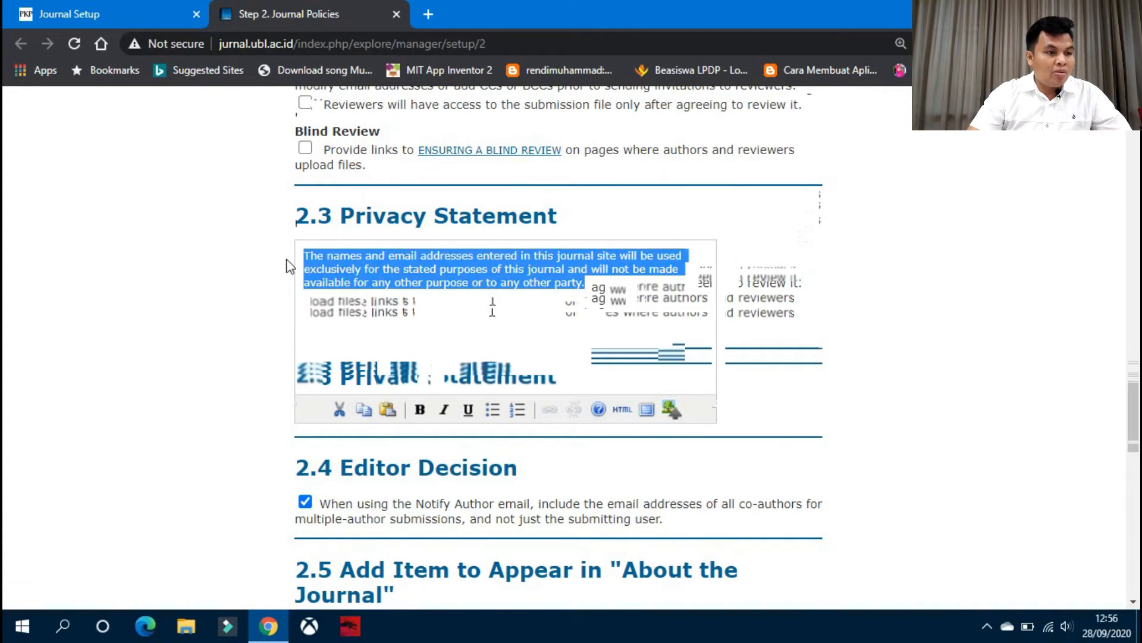
pyautogui.scroll(-3, 509, 377)
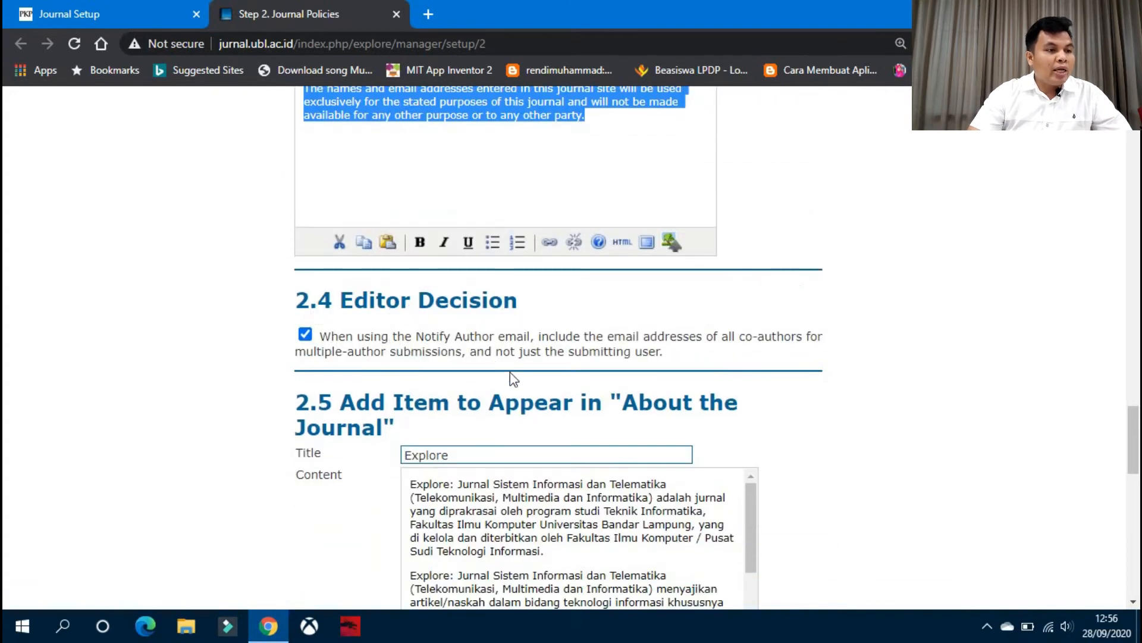
# Read the title and full content of the Explore item set to appear in About the Journal
pyautogui.scroll(-2, 509, 333)
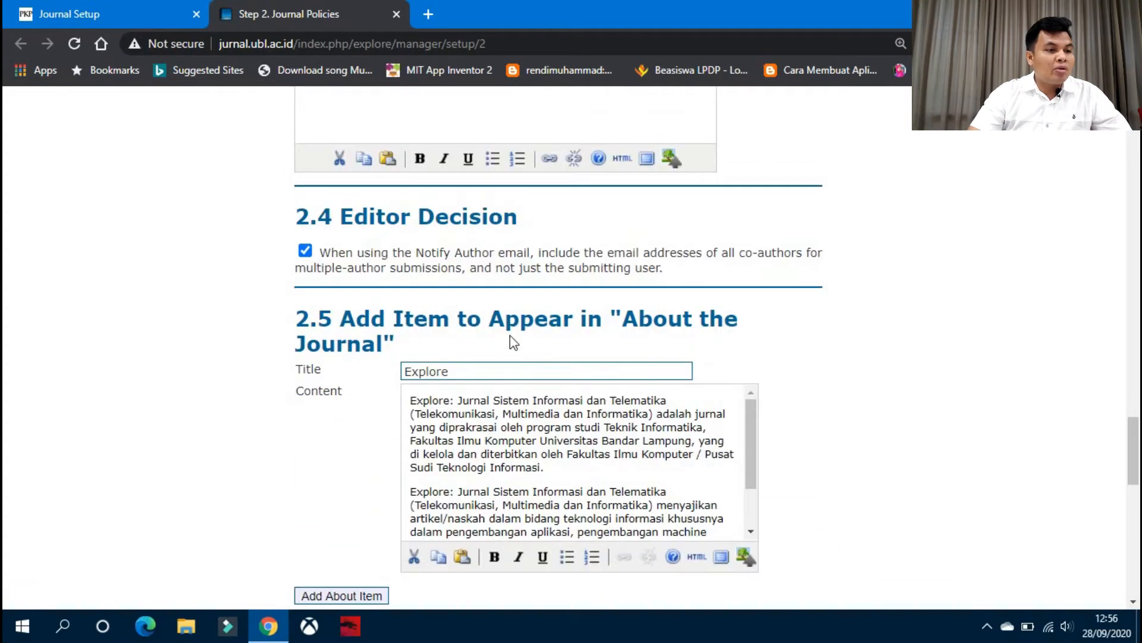
pyautogui.scroll(-2, 513, 343)
pyautogui.scroll(1, 541, 341)
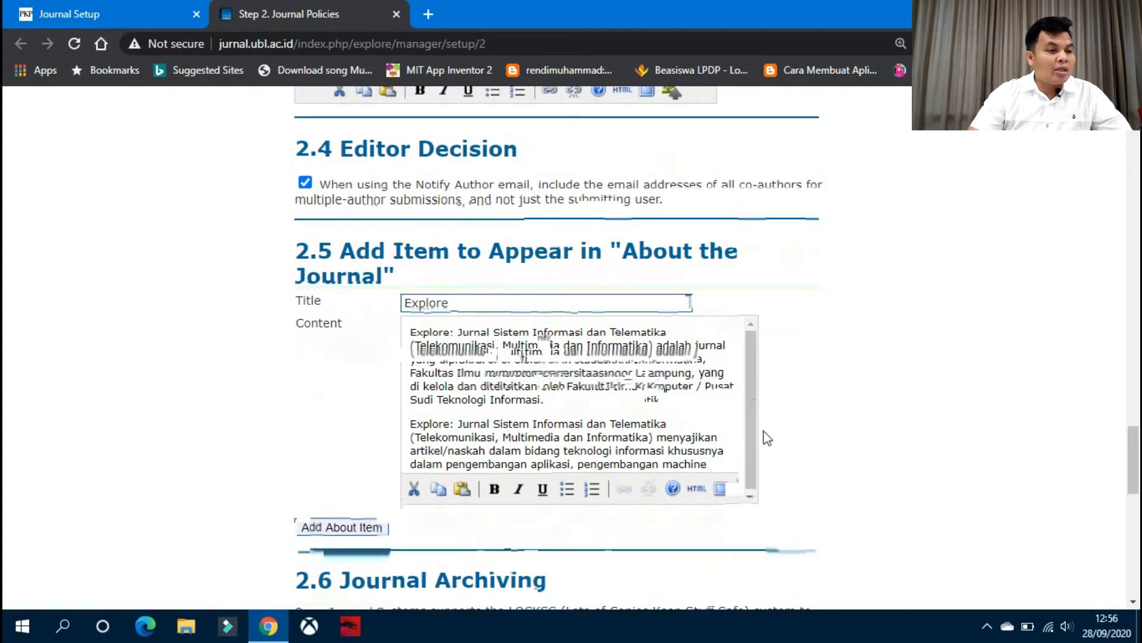
pyautogui.moveTo(750, 420); pyautogui.dragTo(748, 437)
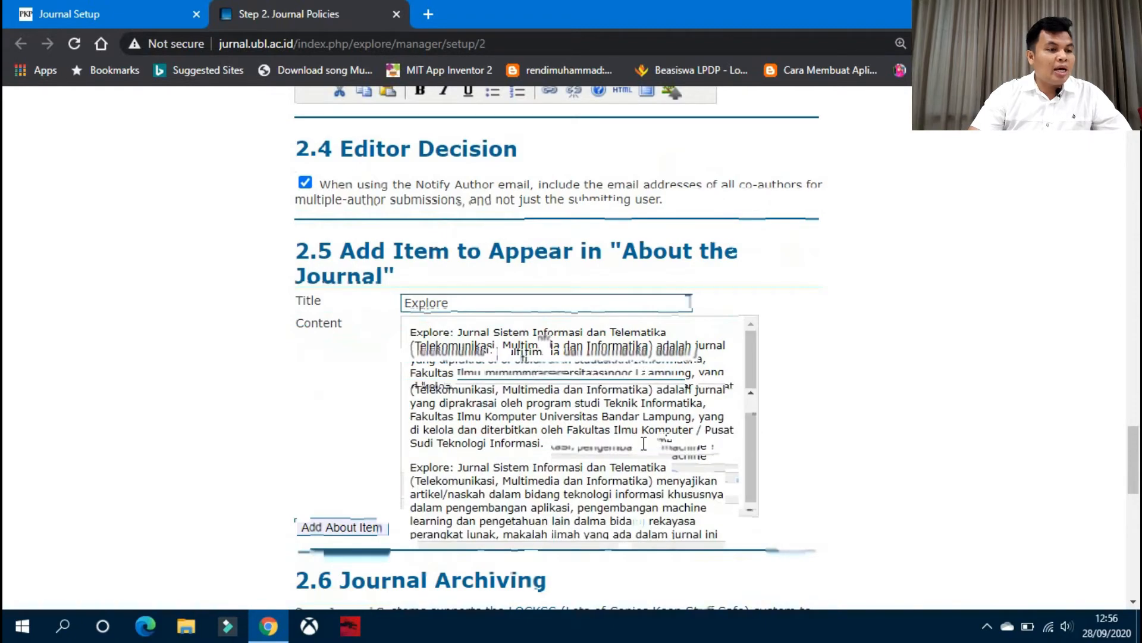
pyautogui.scroll(-5, 644, 443)
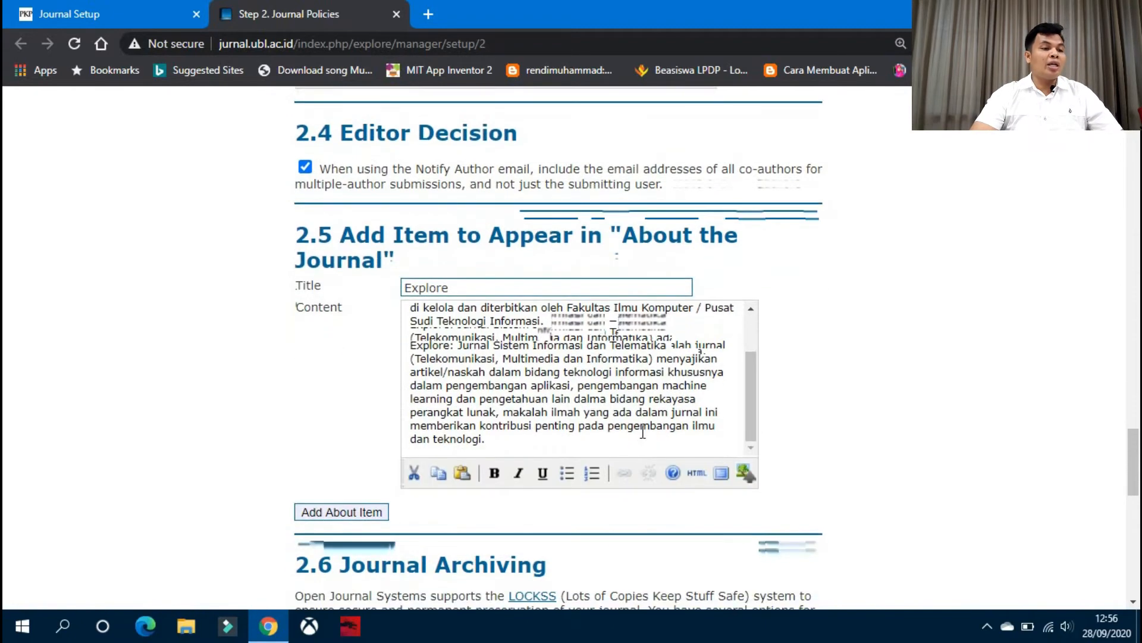
# Look over the Journal Archiving and Potential Reviewer Database sections and save the Step 2 policies
pyautogui.scroll(-4, 653, 432)
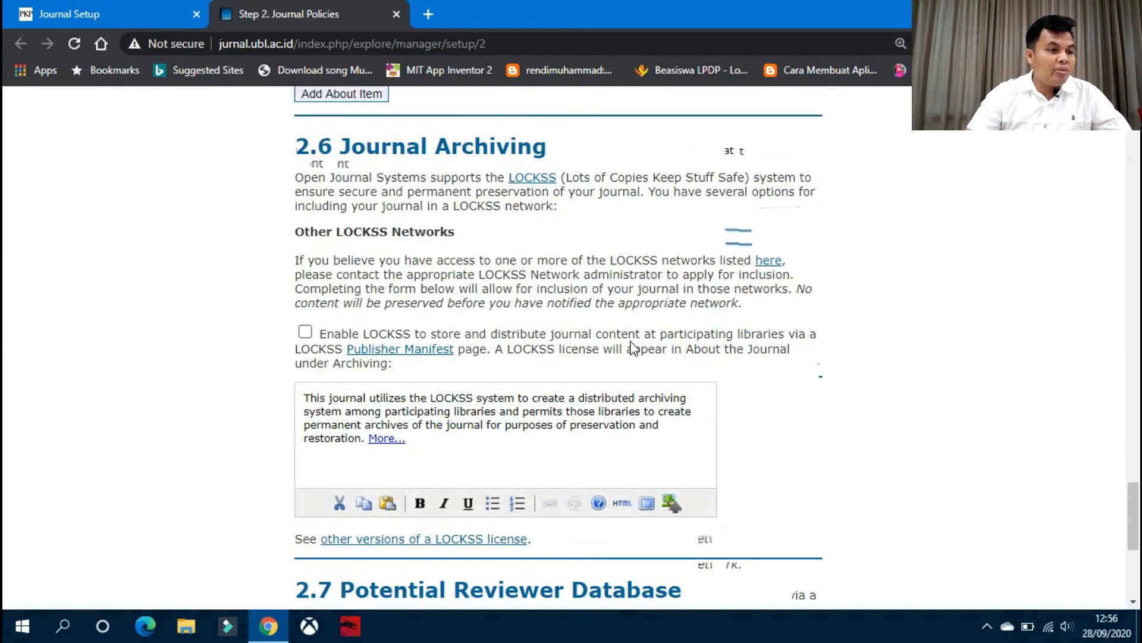
pyautogui.scroll(-4, 507, 271)
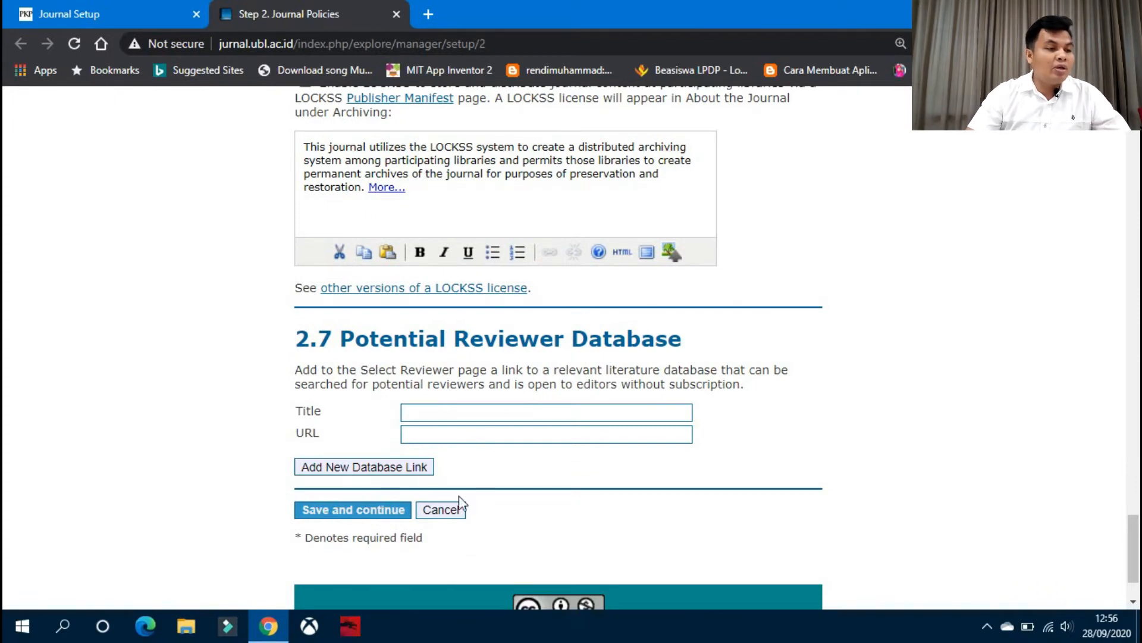
pyautogui.click(387, 513)
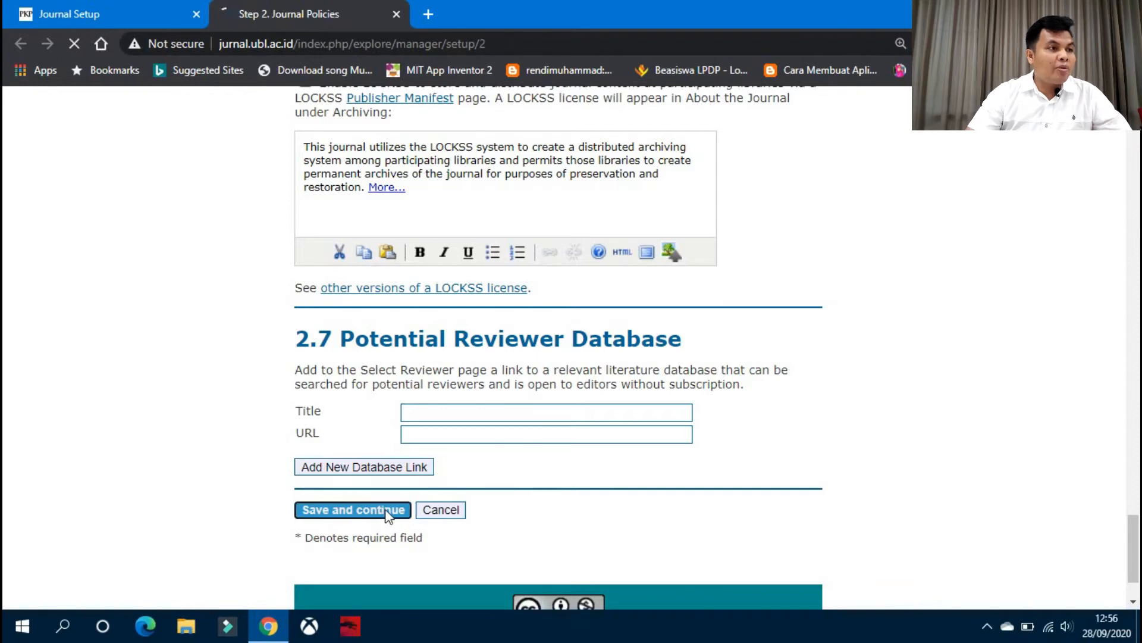
# Open the Submissions step from the Journal Setup list in a new browser tab and bring up its Author Guidelines section
pyautogui.click(134, 12)
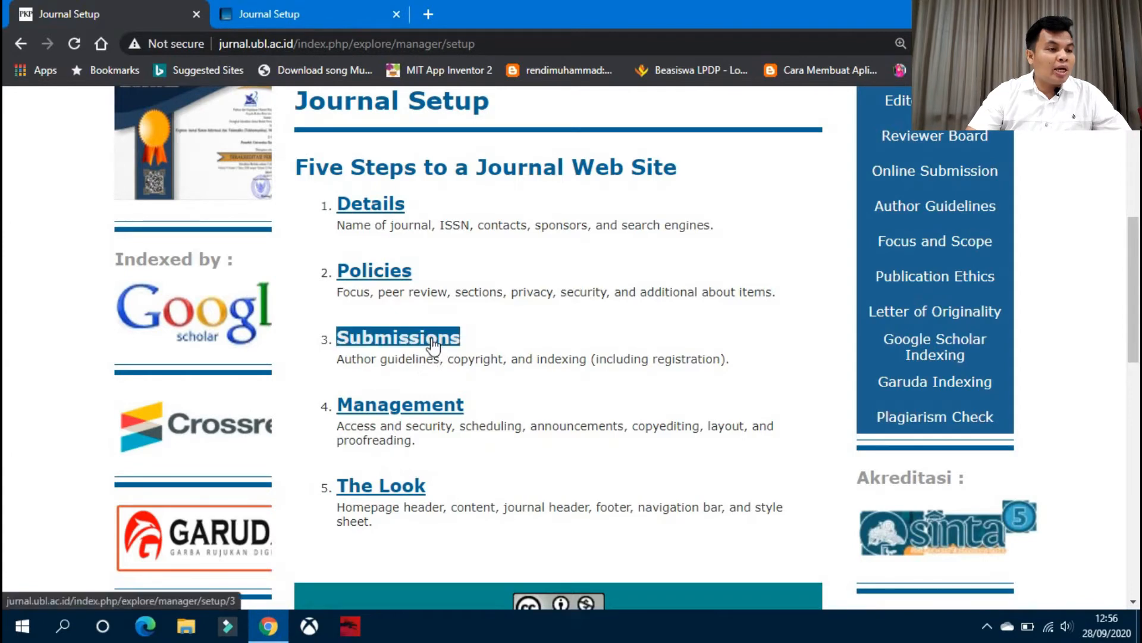
pyautogui.rightClick(432, 344)
pyautogui.click(446, 350)
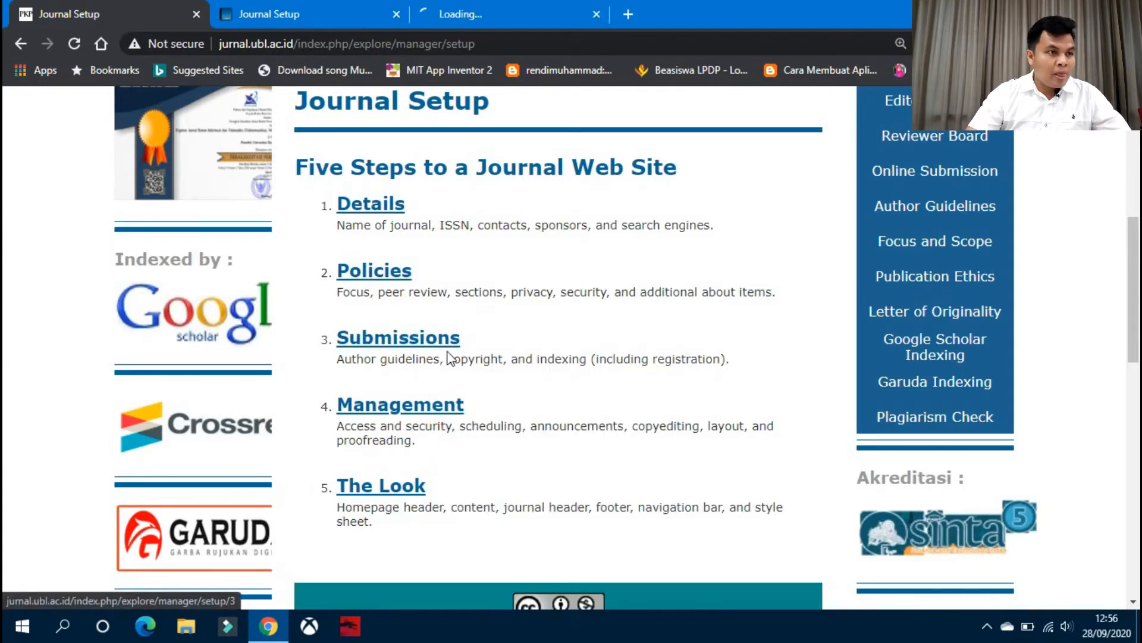
pyautogui.click(460, 4)
pyautogui.scroll(-7, 579, 216)
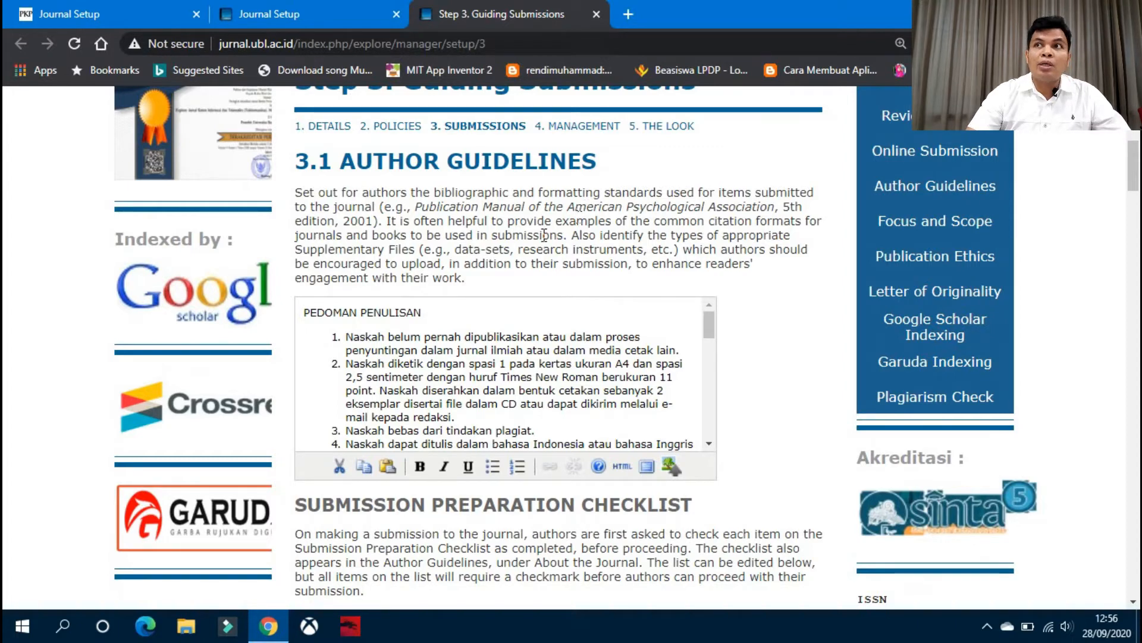
# Read the Author Guidelines through to their last item and look over the Submission Preparation Checklist entries
pyautogui.scroll(-1, 546, 235)
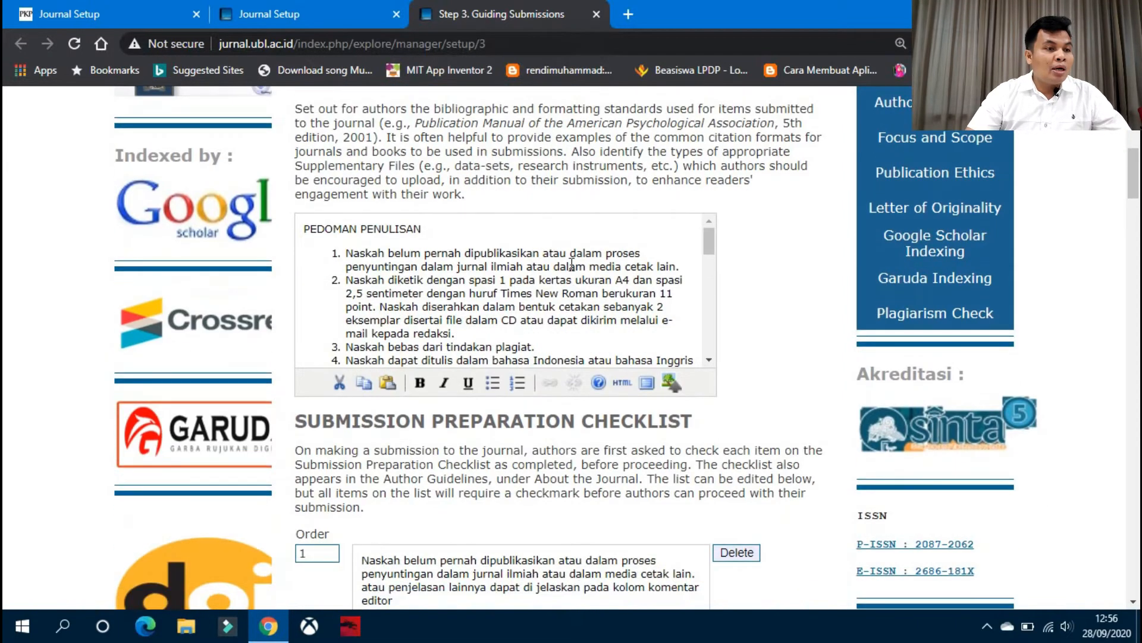
pyautogui.moveTo(708, 237); pyautogui.dragTo(703, 340)
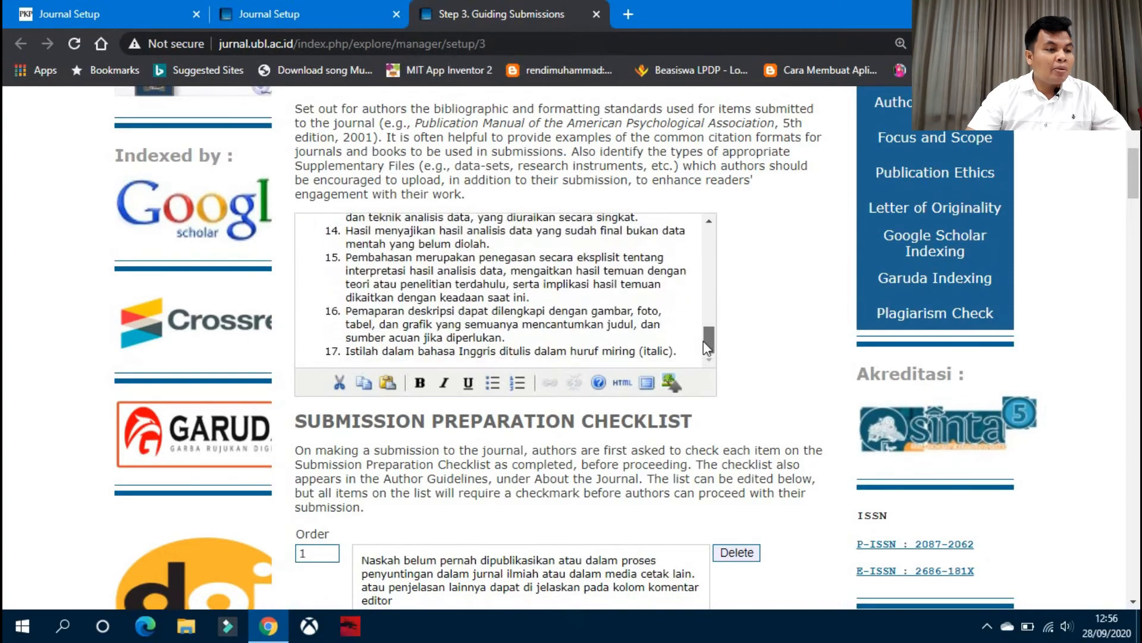
pyautogui.scroll(-2, 557, 373)
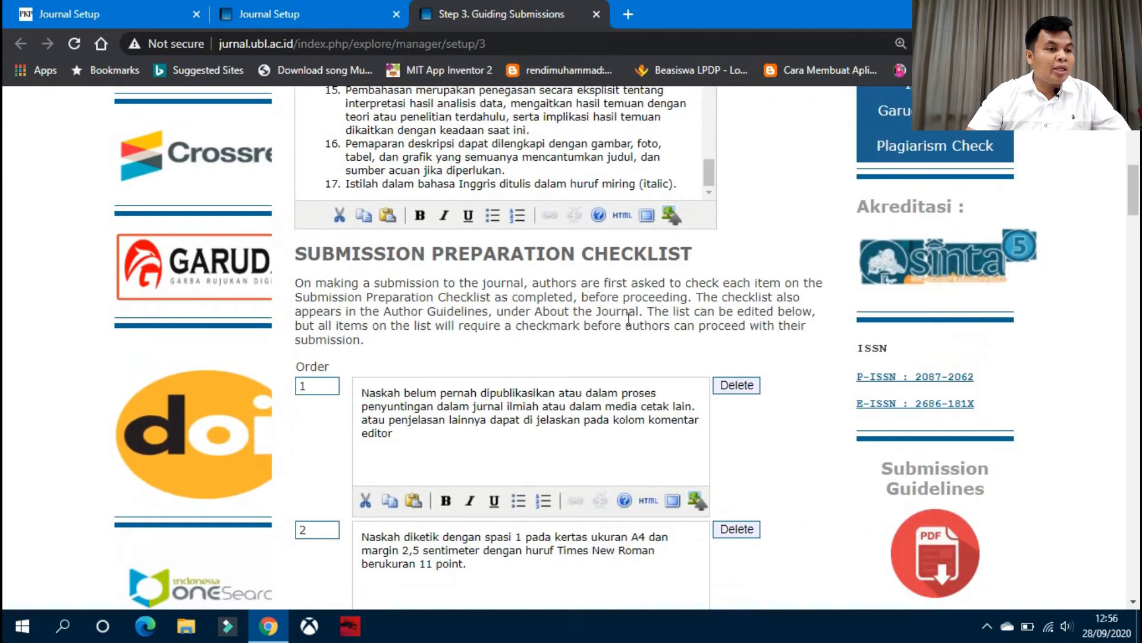
pyautogui.scroll(-1, 673, 296)
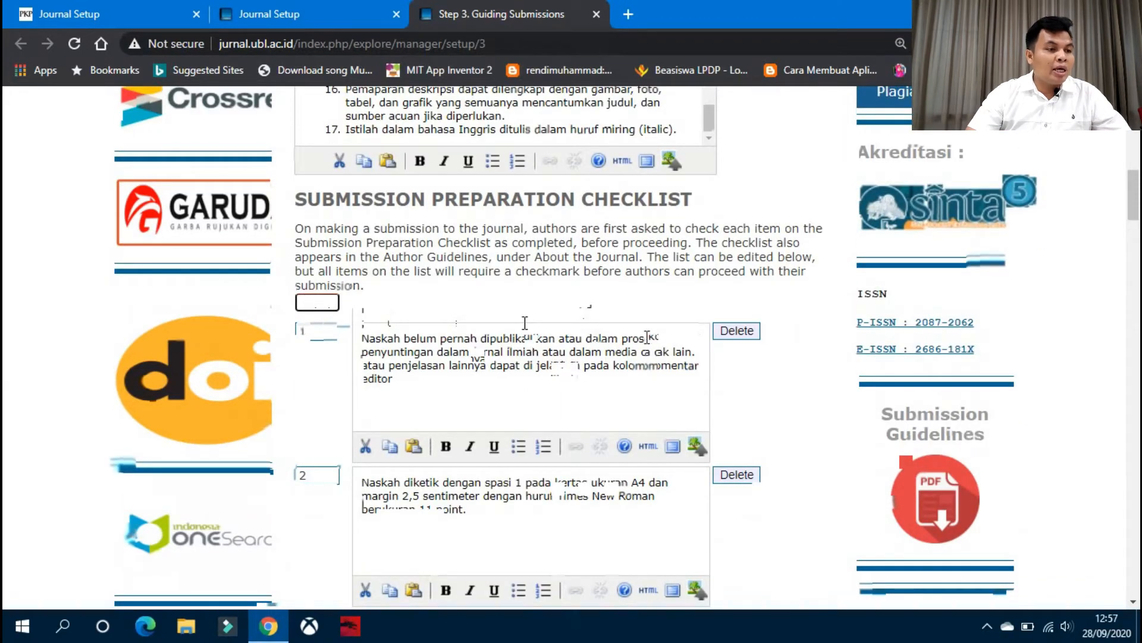
pyautogui.scroll(-10, 525, 322)
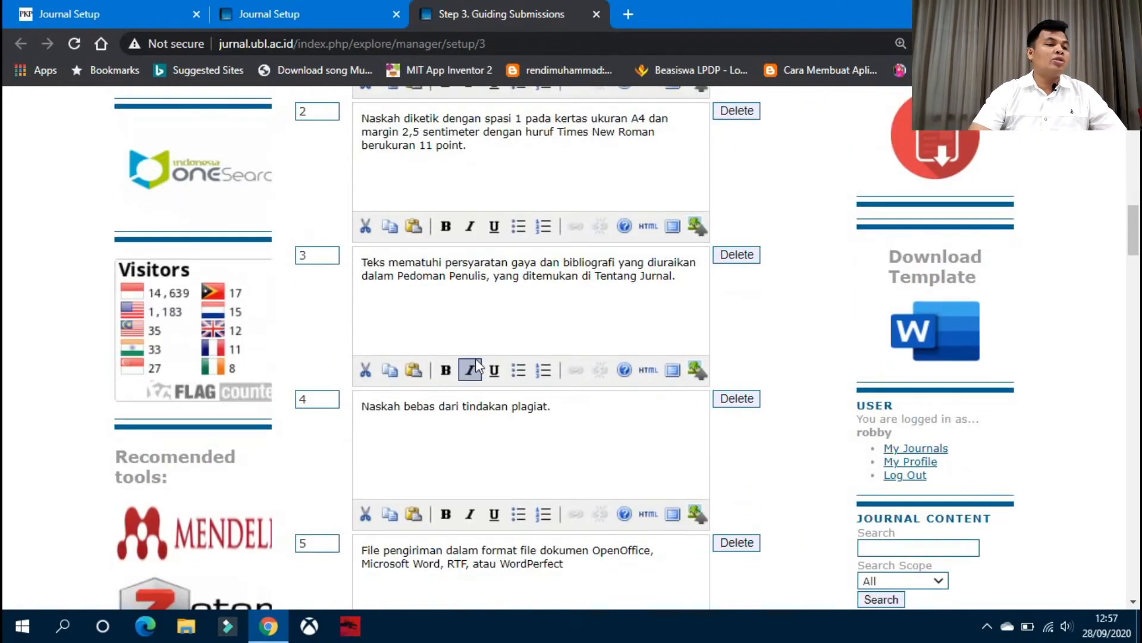
pyautogui.scroll(-7, 488, 362)
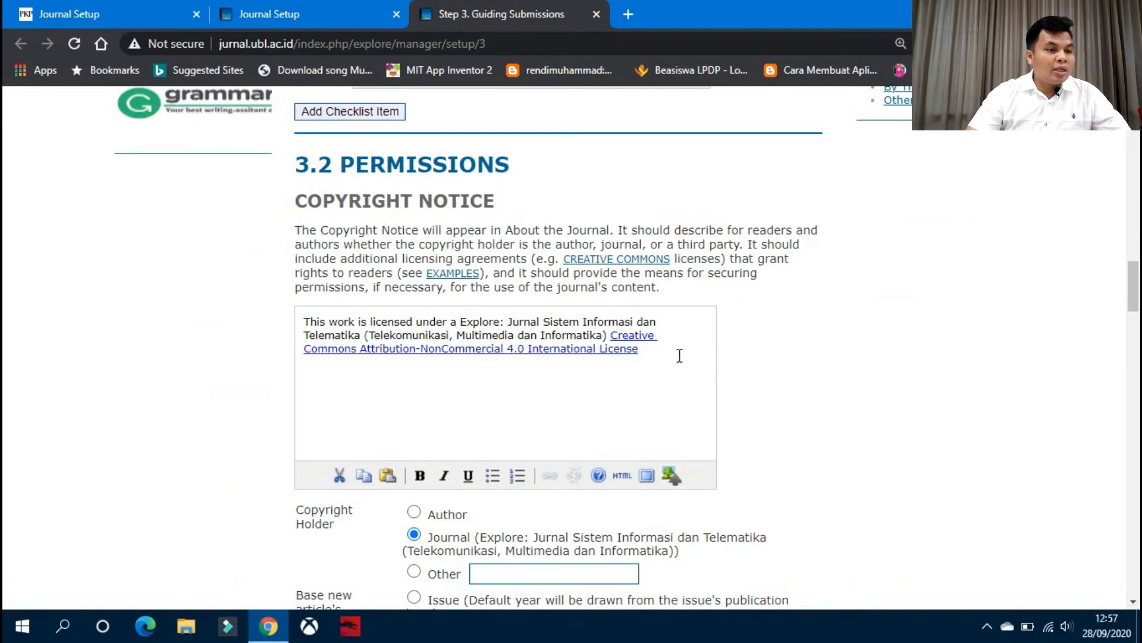
# Compare the Copyright Notice text in the Permissions section with the licence statement in the footer of the saved Journal Setup page
pyautogui.moveTo(678, 366); pyautogui.dragTo(300, 345)
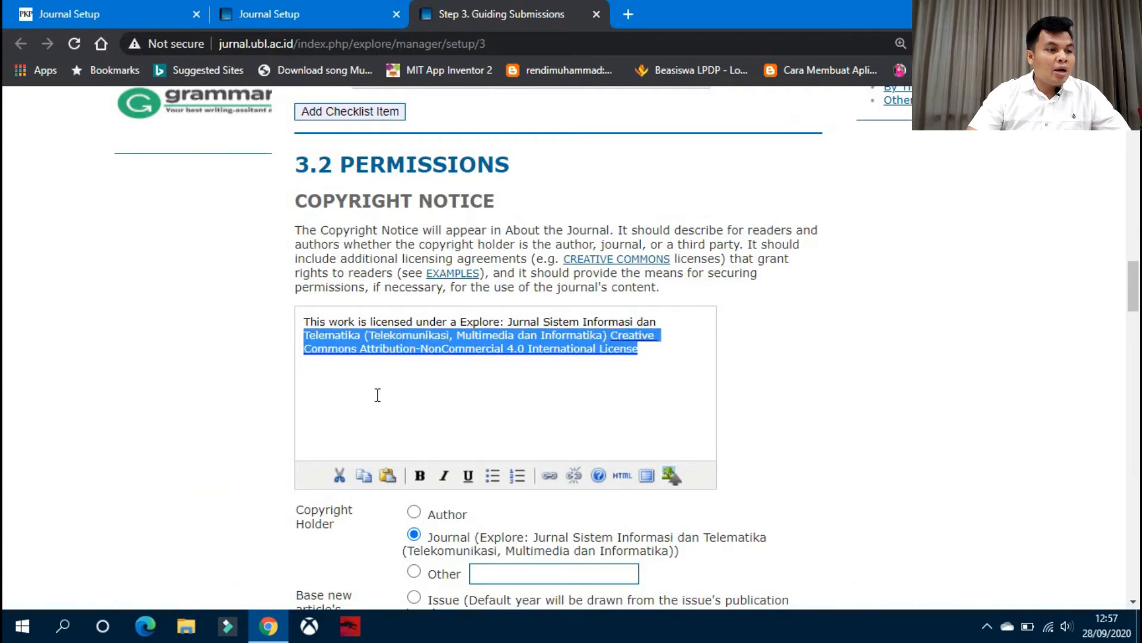
pyautogui.click(352, 17)
pyautogui.scroll(-14, 576, 351)
pyautogui.scroll(5, 583, 347)
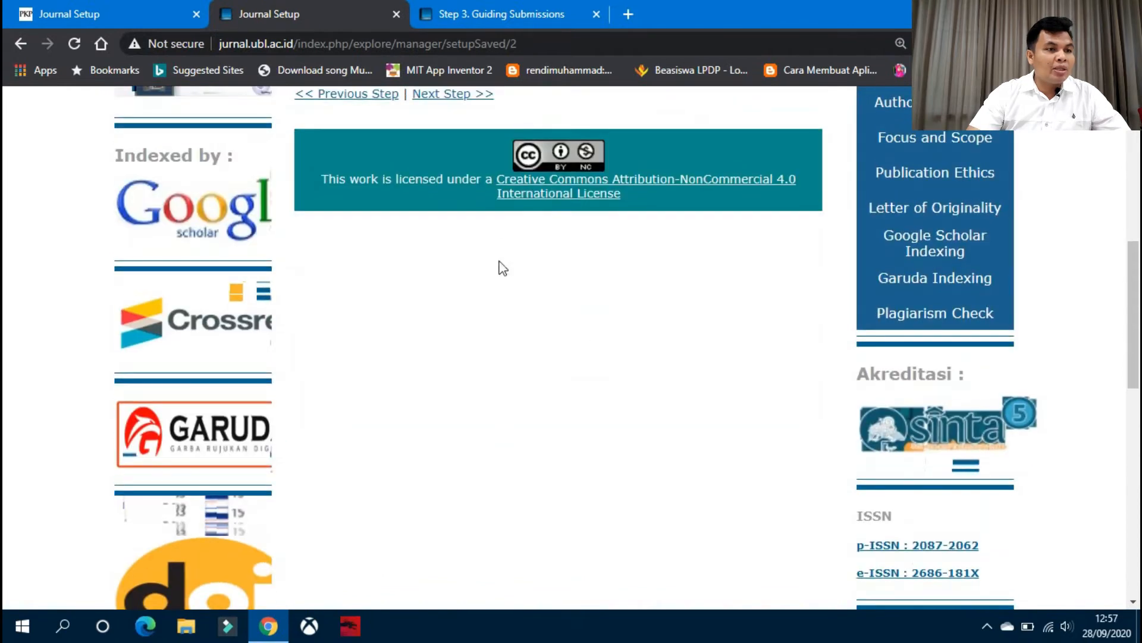
pyautogui.click(509, 1)
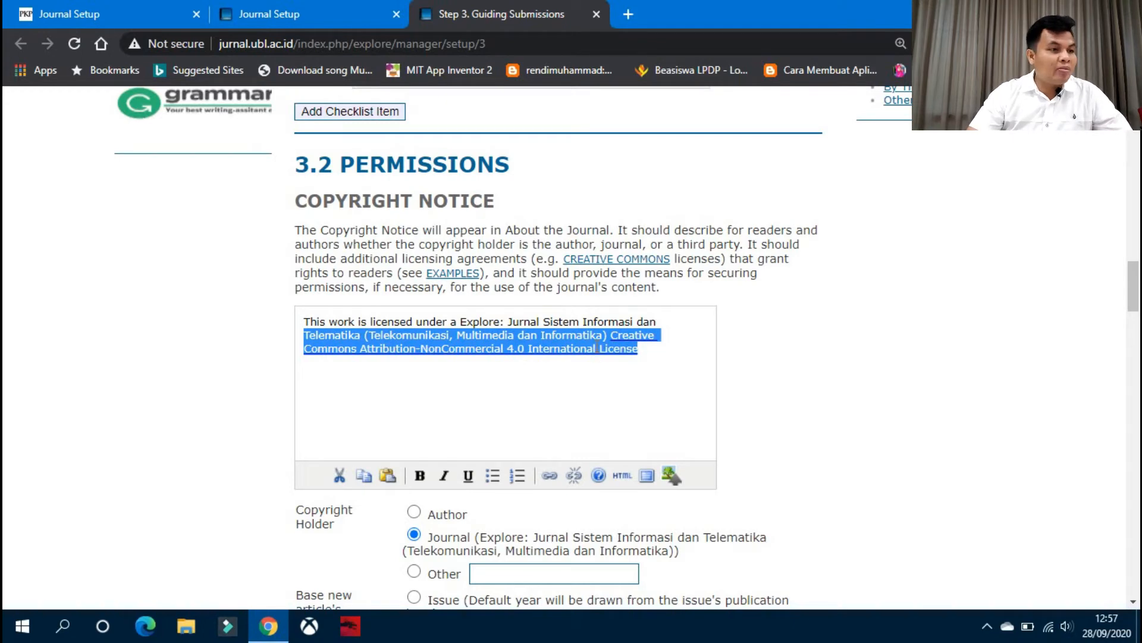
# Review the copyright holder and licence settings, the Competing Interests options and the indexing categories for authors
pyautogui.scroll(-5, 649, 306)
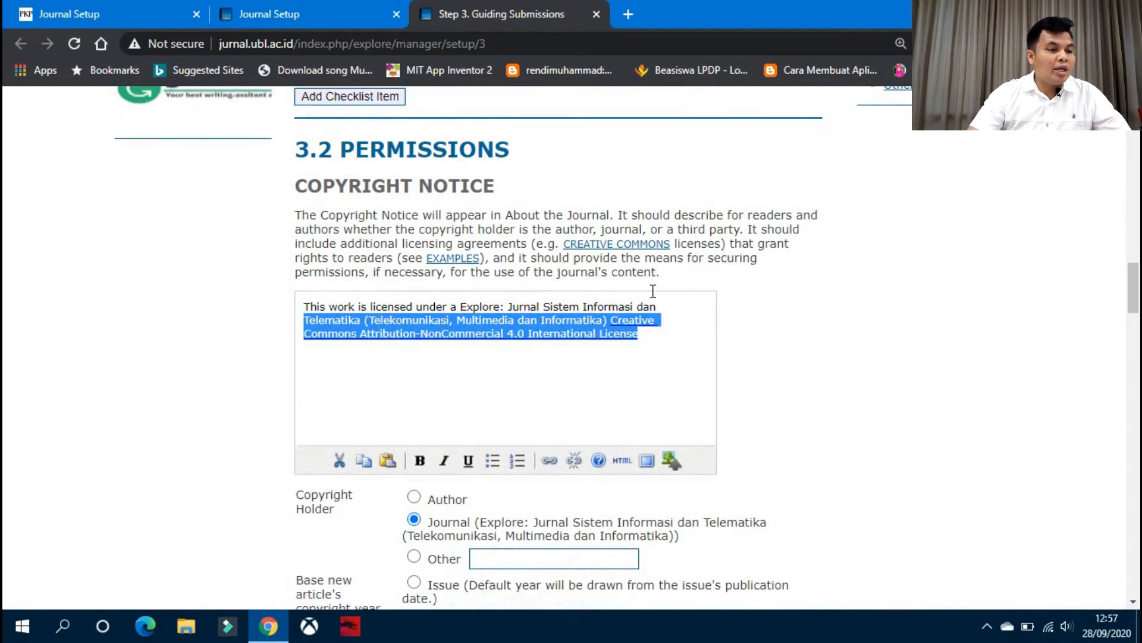
pyautogui.scroll(-5, 655, 296)
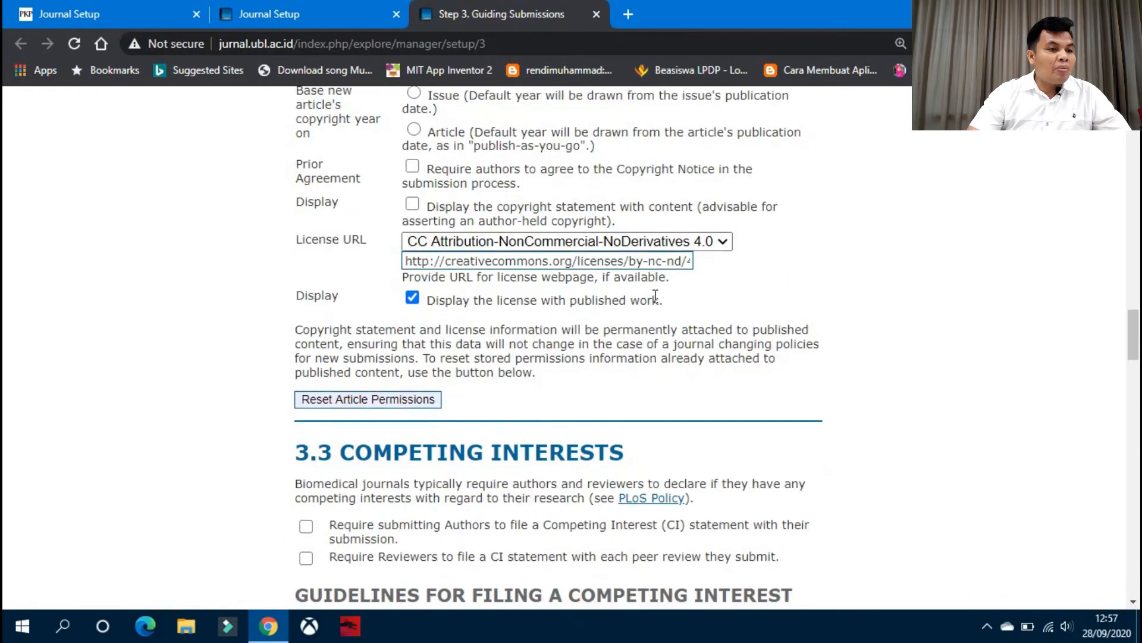
pyautogui.scroll(-8, 565, 322)
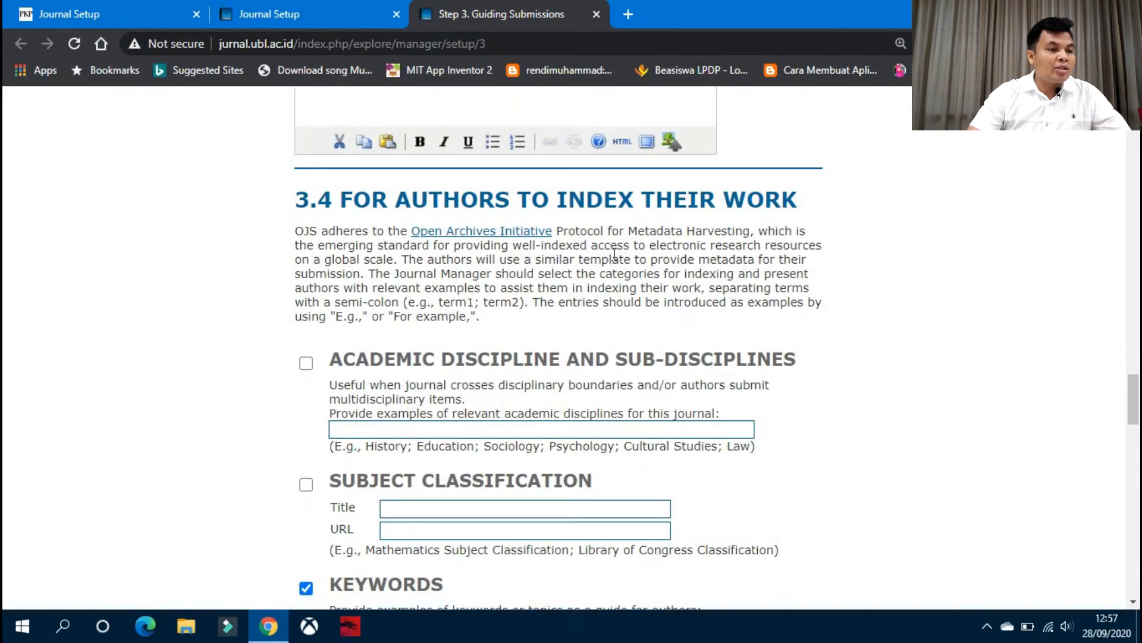
pyautogui.scroll(-4, 694, 245)
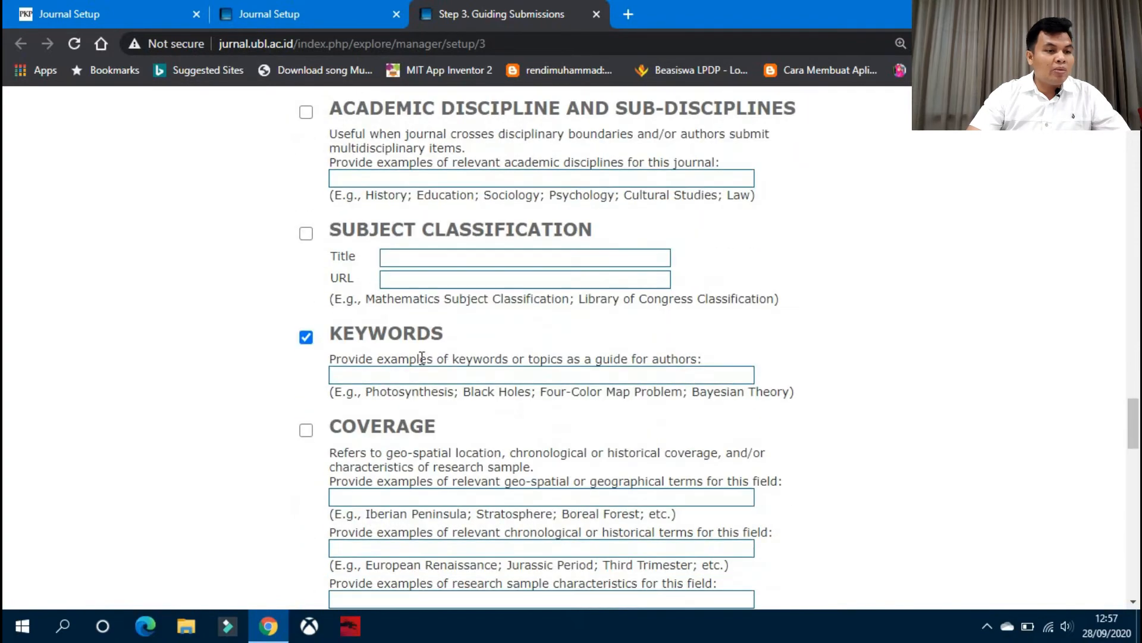
pyautogui.scroll(-1, 450, 380)
pyautogui.scroll(-7, 504, 303)
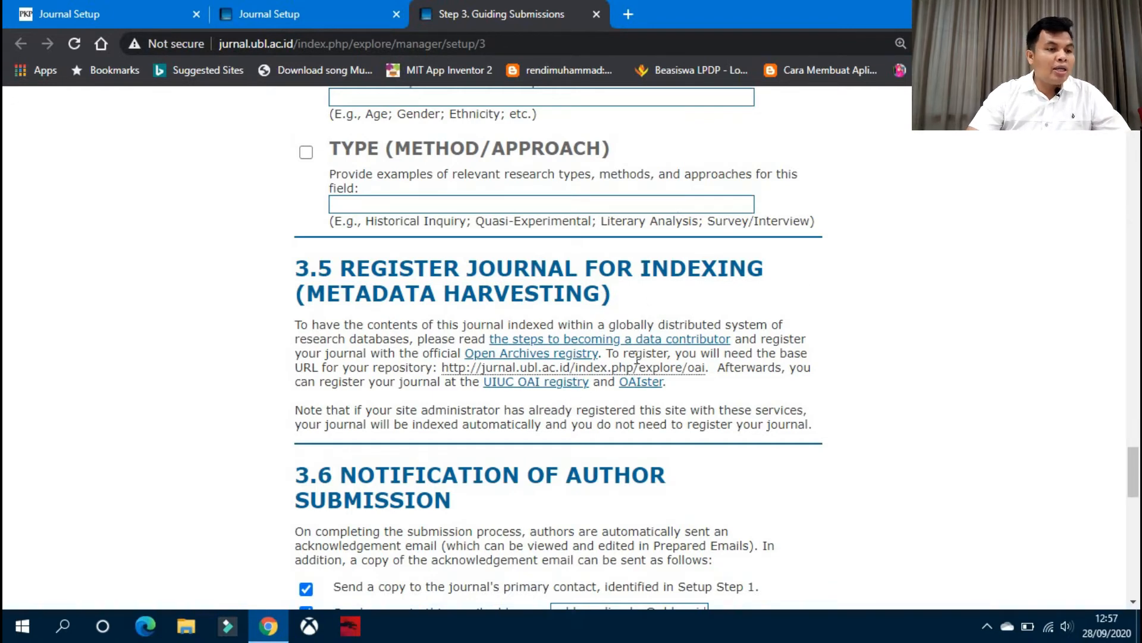
# Examine the metadata harvesting registration, the author submission notification options and the Citation Markup Assistant settings
pyautogui.scroll(-2, 628, 351)
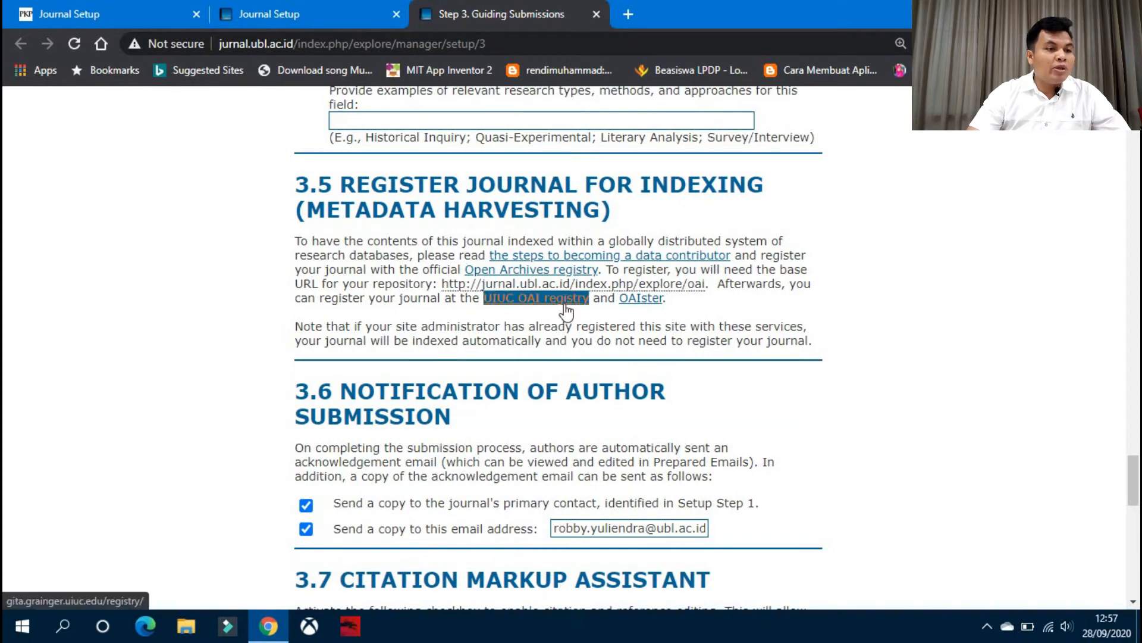
pyautogui.scroll(-4, 595, 304)
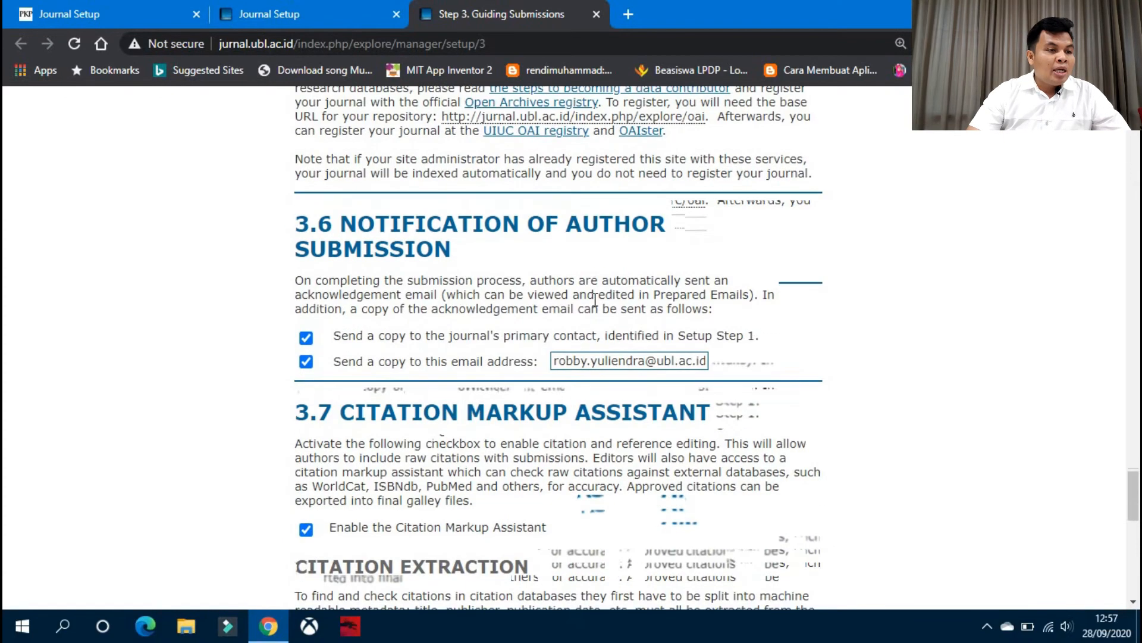
pyautogui.scroll(-3, 595, 300)
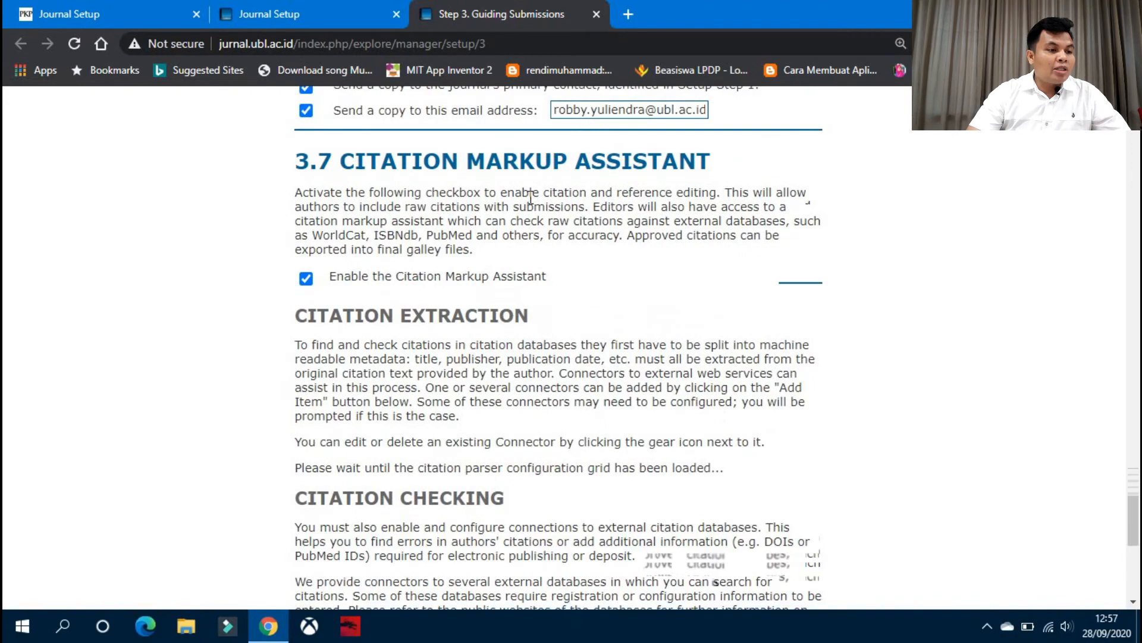
pyautogui.scroll(-8, 530, 198)
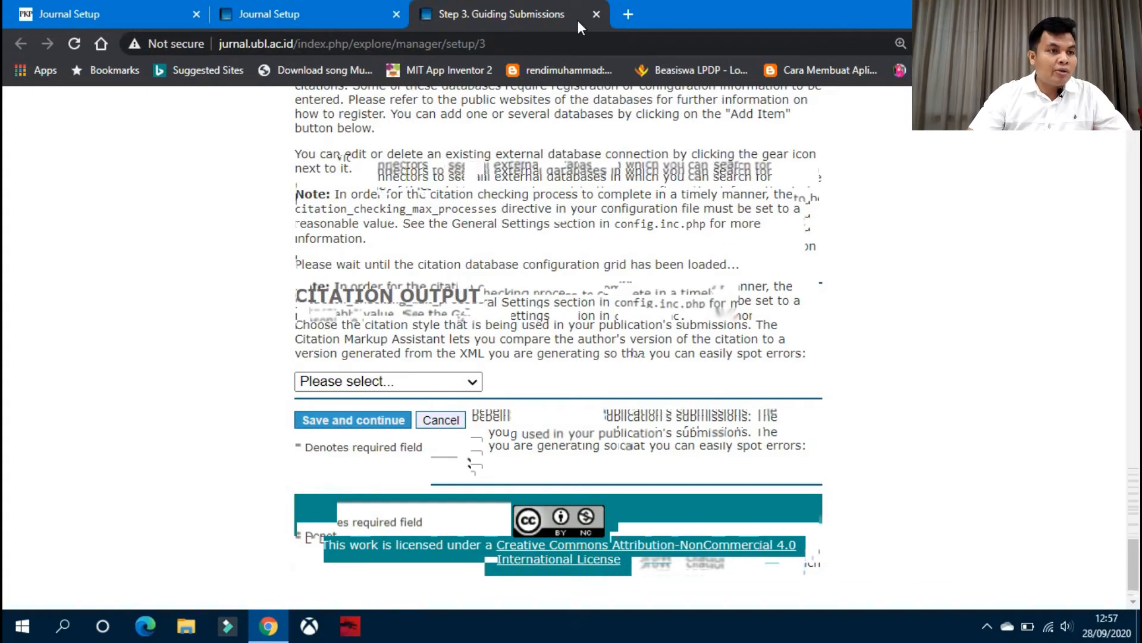
pyautogui.scroll(4, 548, 135)
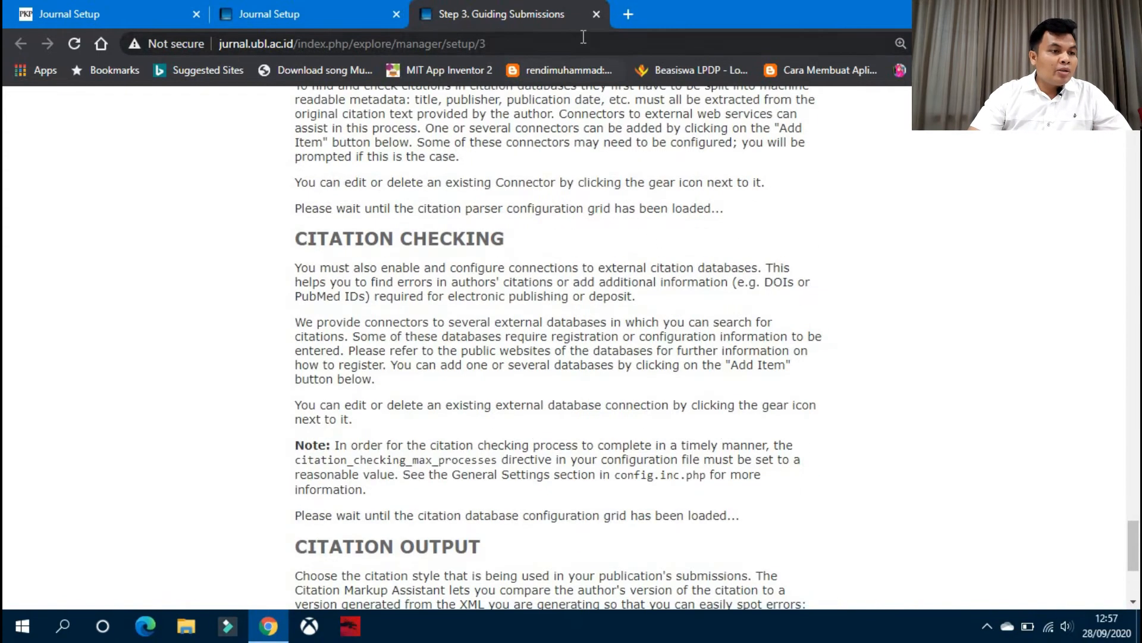
# Close the Submissions step and open the Management step from the Journal Setup list in a new browser tab
pyautogui.click(595, 14)
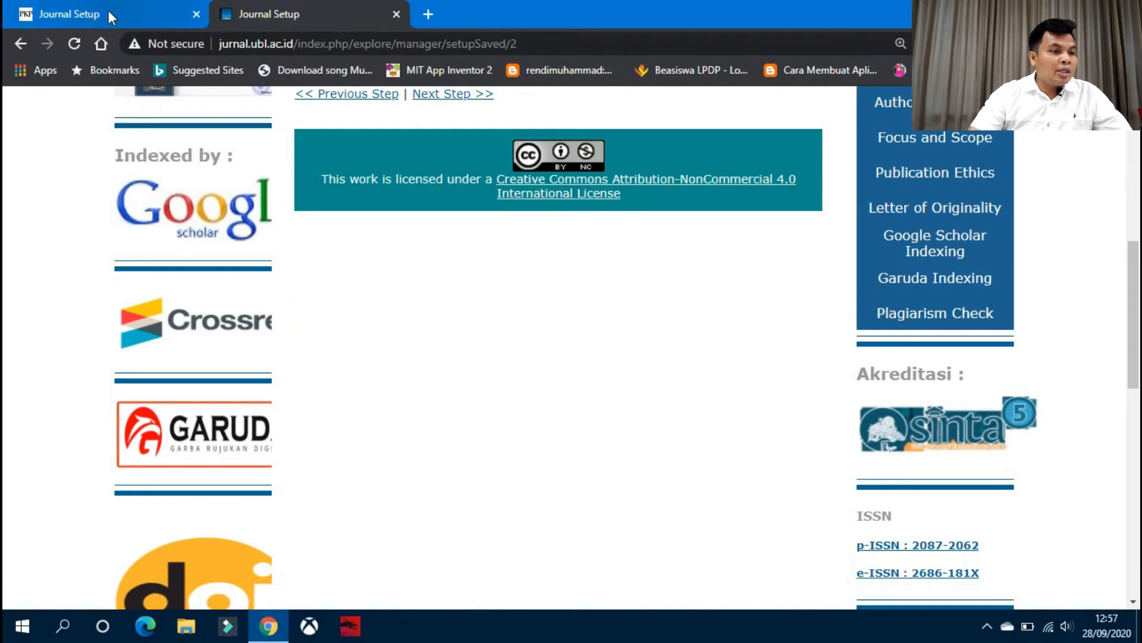
pyautogui.click(108, 10)
pyautogui.rightClick(453, 410)
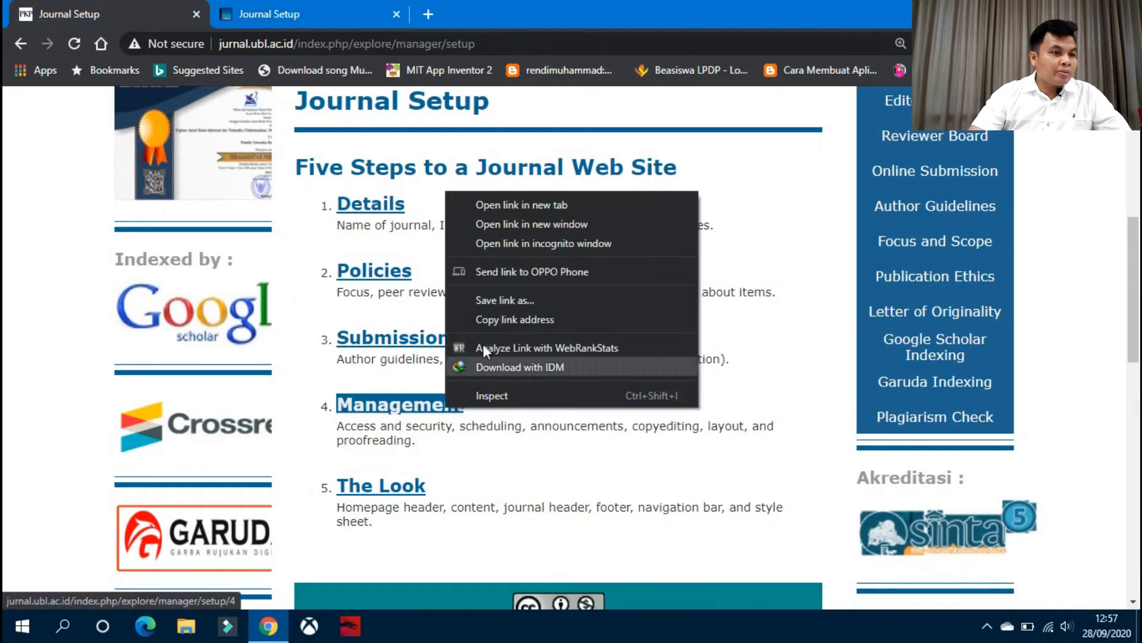
pyautogui.click(516, 205)
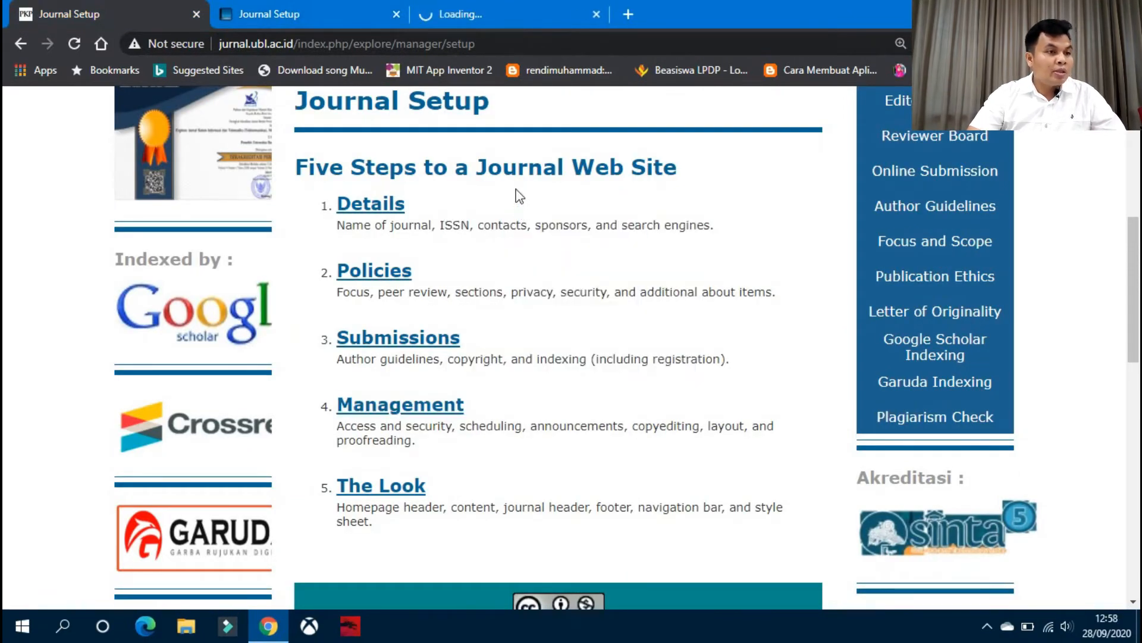
pyautogui.click(476, 22)
pyautogui.scroll(-5, 492, 257)
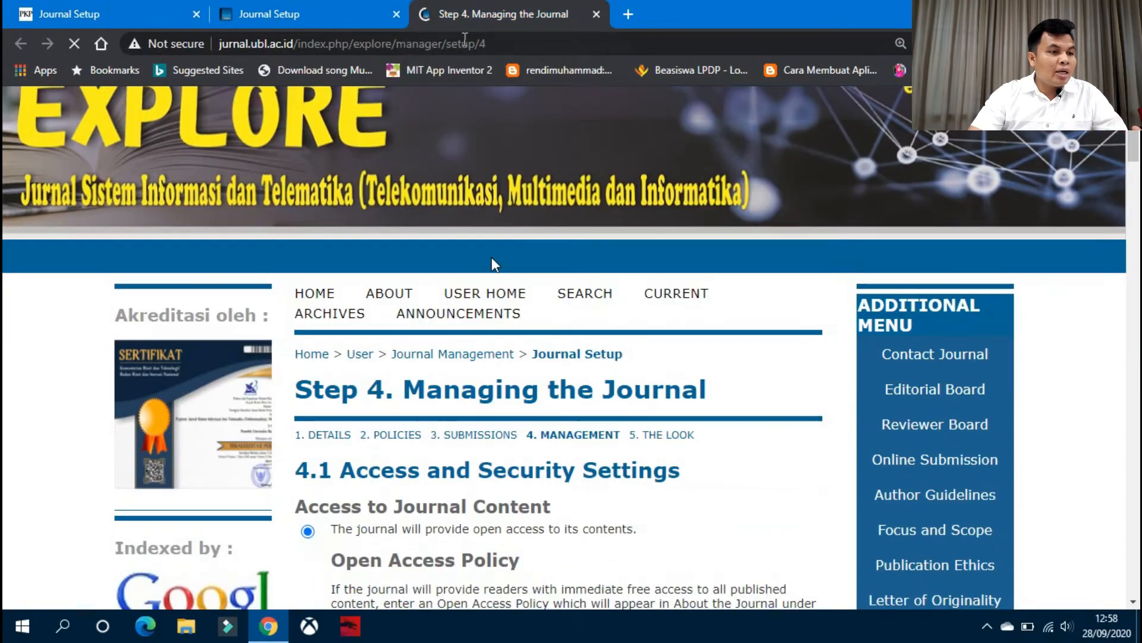
# Review the Open Access Policy and access restrictions, and allow reviewers to register themselves under User Registration
pyautogui.scroll(-1, 474, 273)
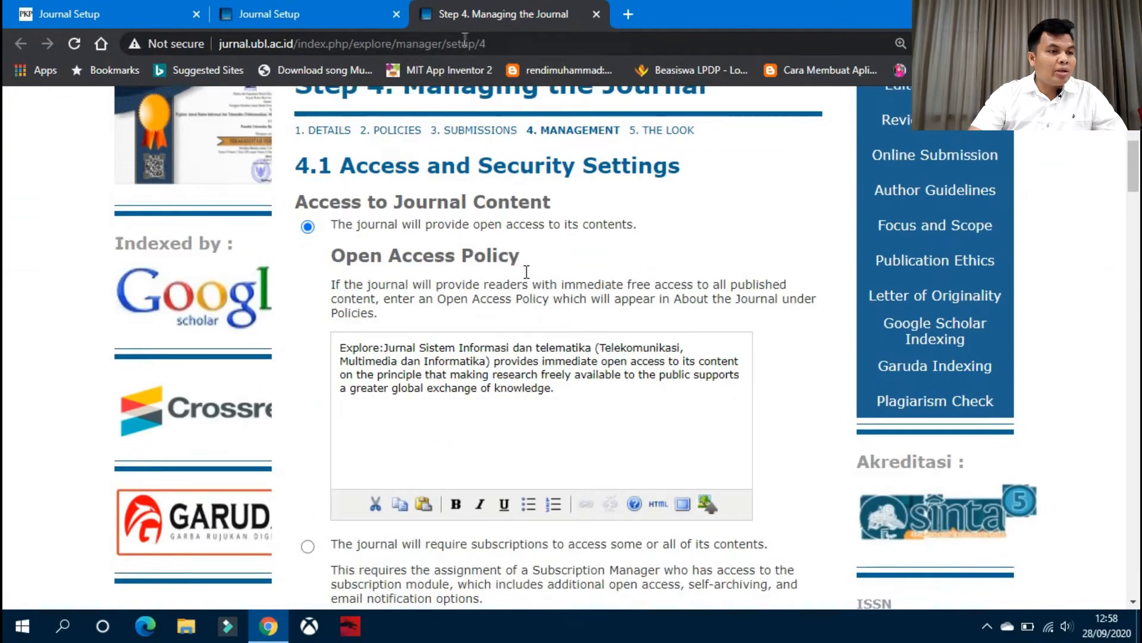
pyautogui.scroll(-1, 425, 276)
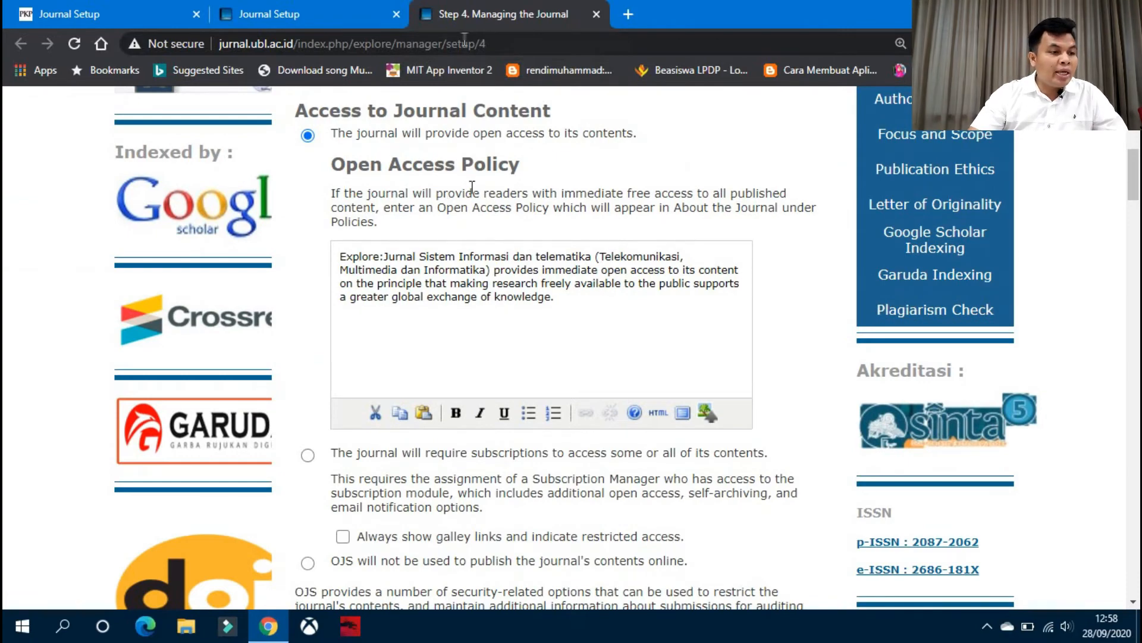
pyautogui.scroll(-4, 470, 190)
pyautogui.scroll(-1, 493, 211)
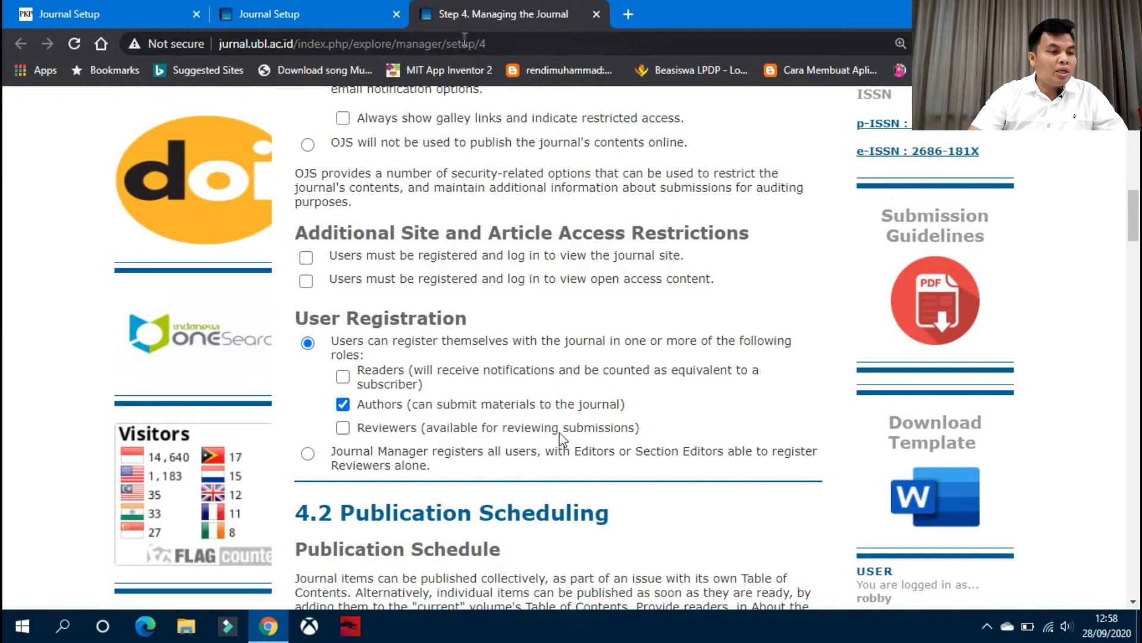
pyautogui.click(350, 430)
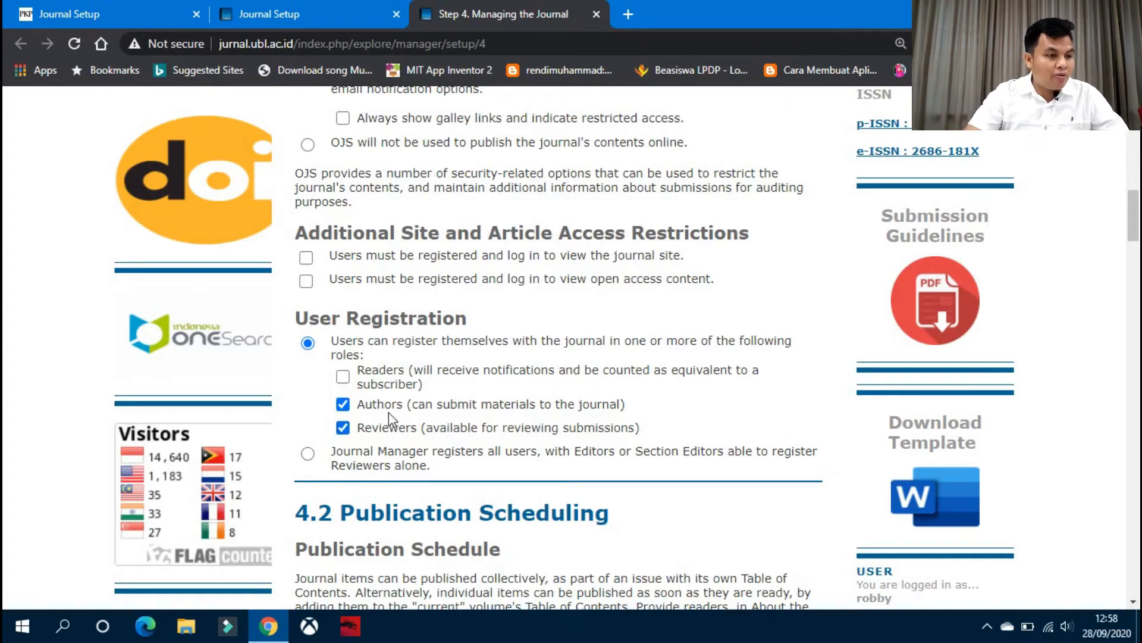
# Read the Publication Schedule statement and check the issue Format and Starting Point and Frequency settings
pyautogui.scroll(-4, 392, 417)
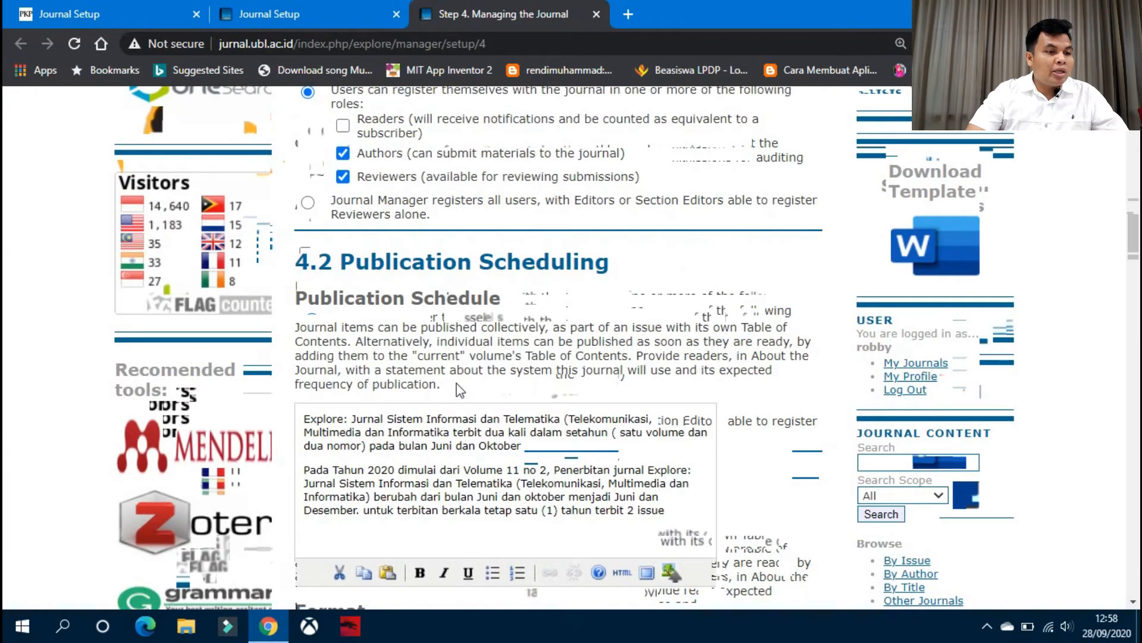
pyautogui.scroll(-3, 458, 390)
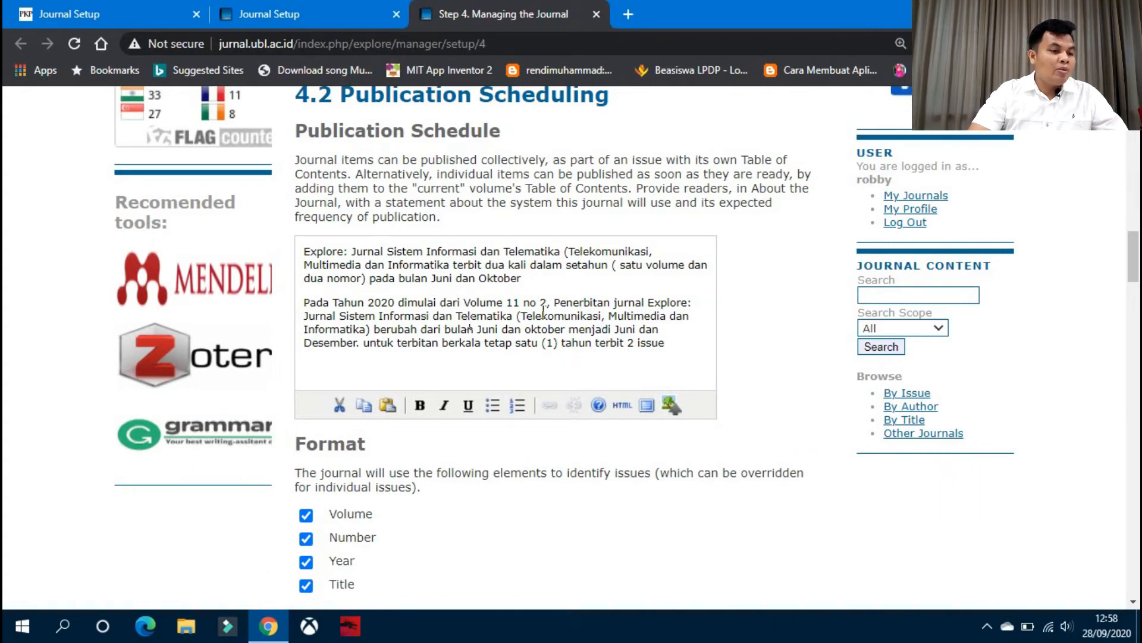
pyautogui.scroll(-5, 545, 310)
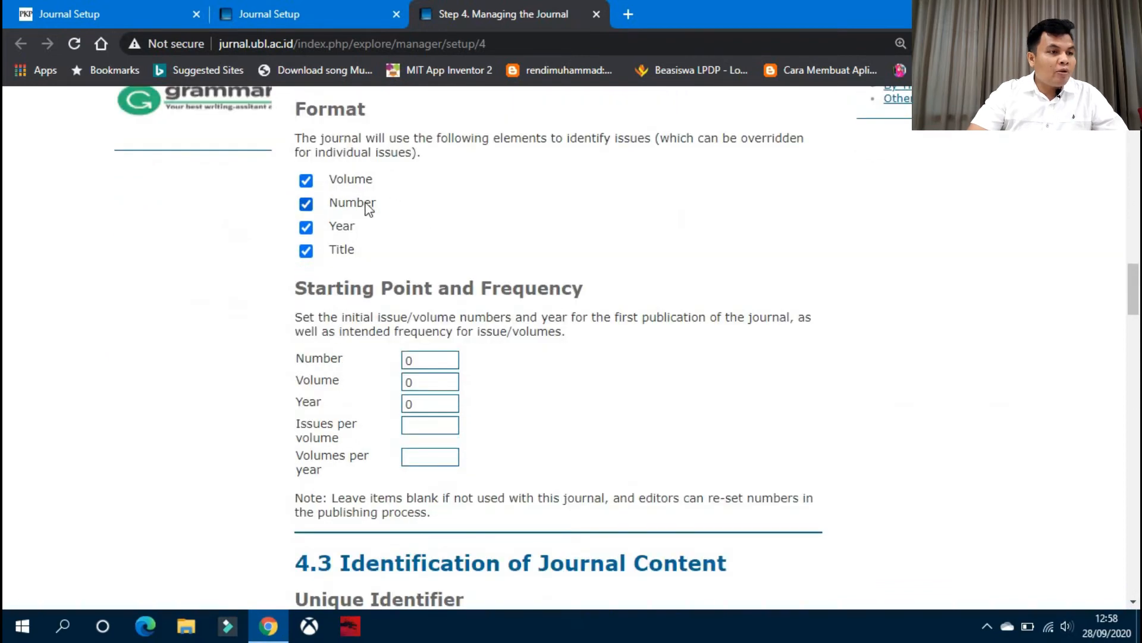
pyautogui.scroll(-1, 366, 217)
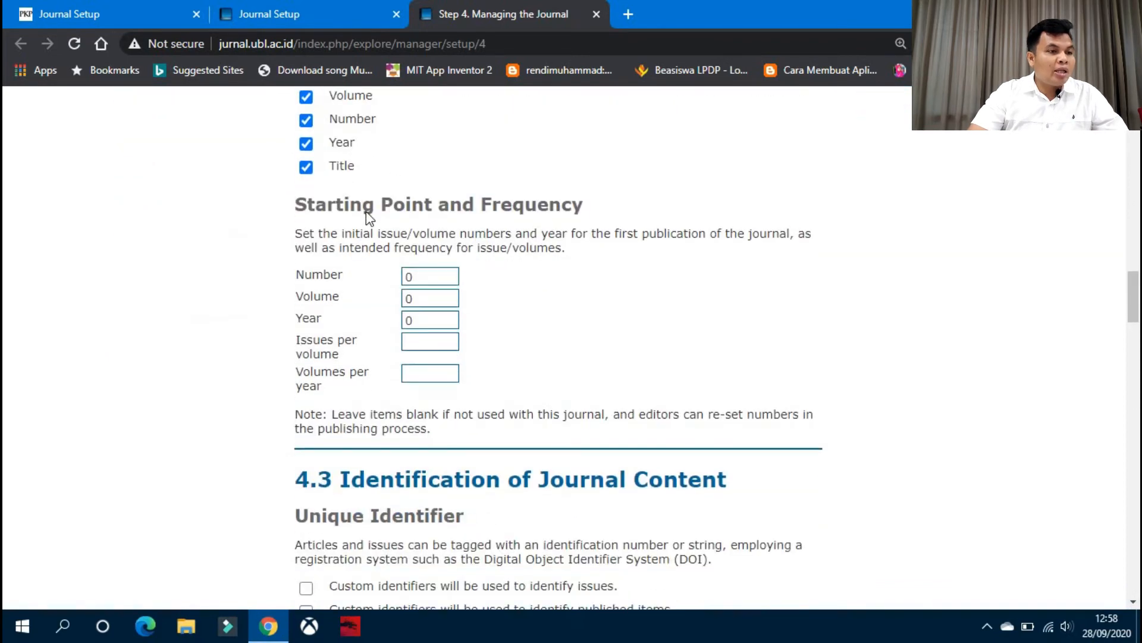
# Check the Unique Identifier and Page Number options, and the Announcements settings with their Additional Information text
pyautogui.scroll(-2, 366, 216)
pyautogui.scroll(-1, 417, 210)
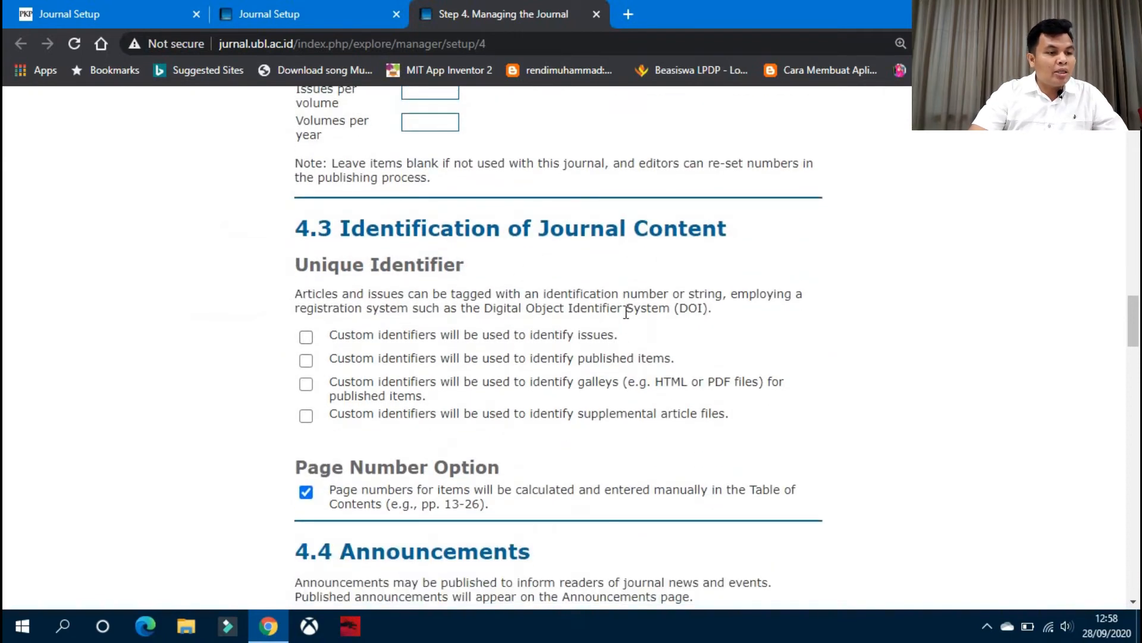
pyautogui.scroll(-2, 630, 312)
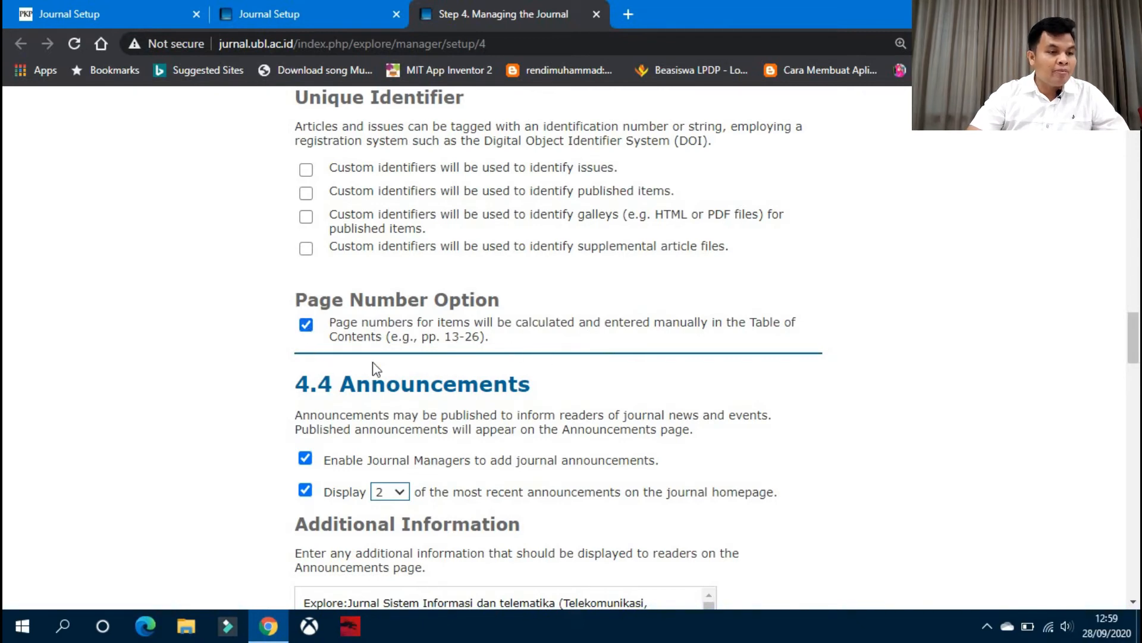
pyautogui.scroll(-2, 387, 357)
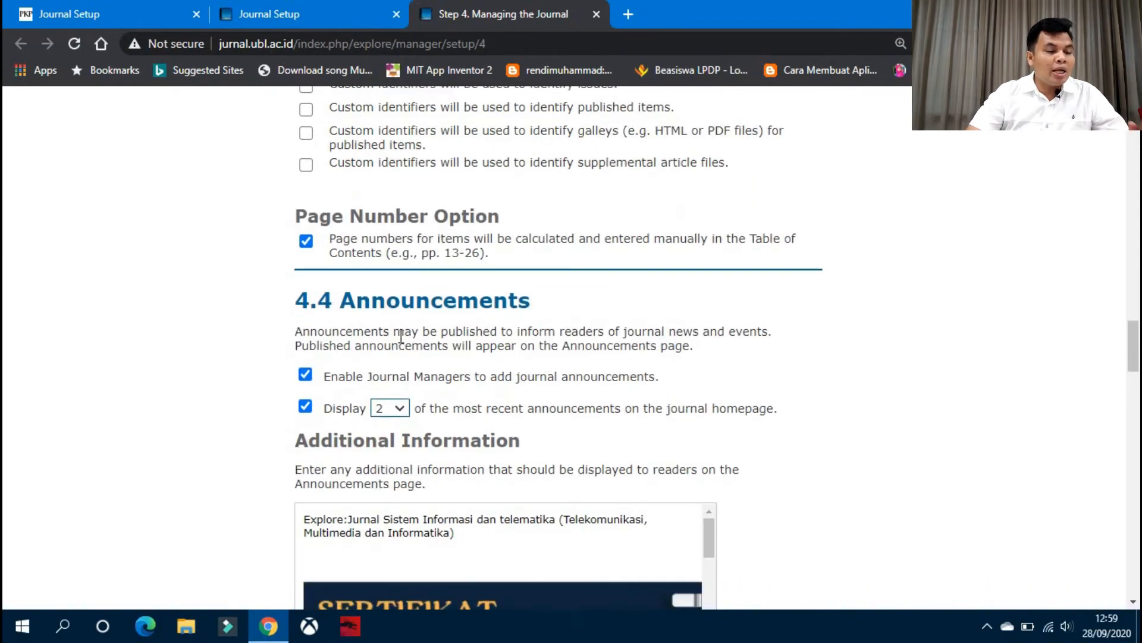
pyautogui.scroll(-2, 401, 337)
pyautogui.scroll(-2, 404, 328)
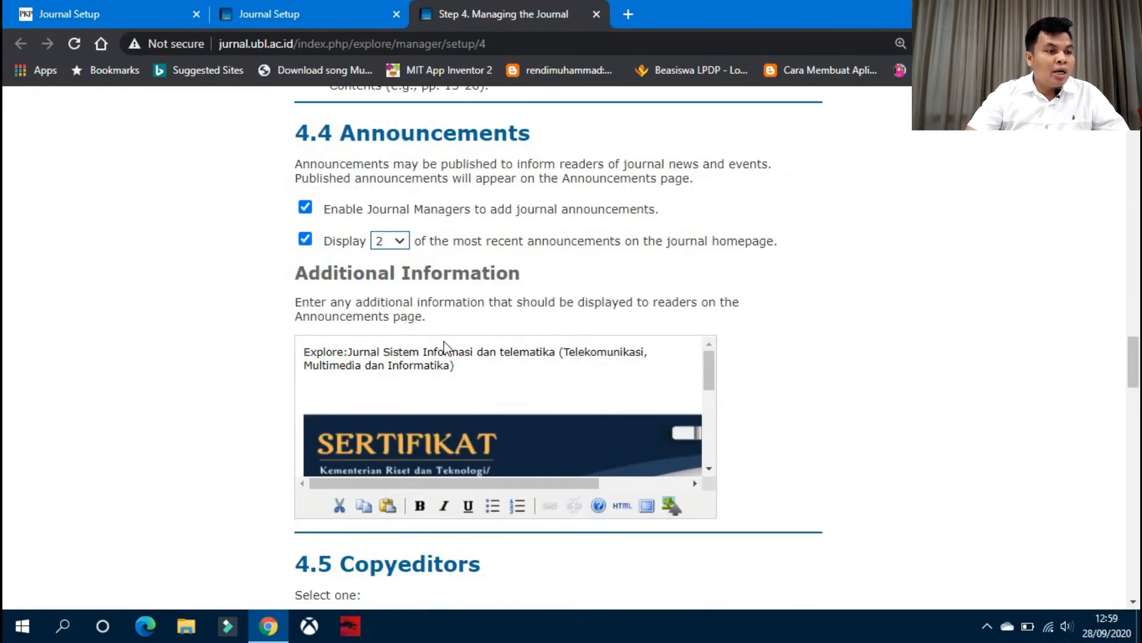
# Review the Copyeditors section, checking the copyeditor assignment option and the Copyedit Instructions
pyautogui.scroll(-3, 465, 323)
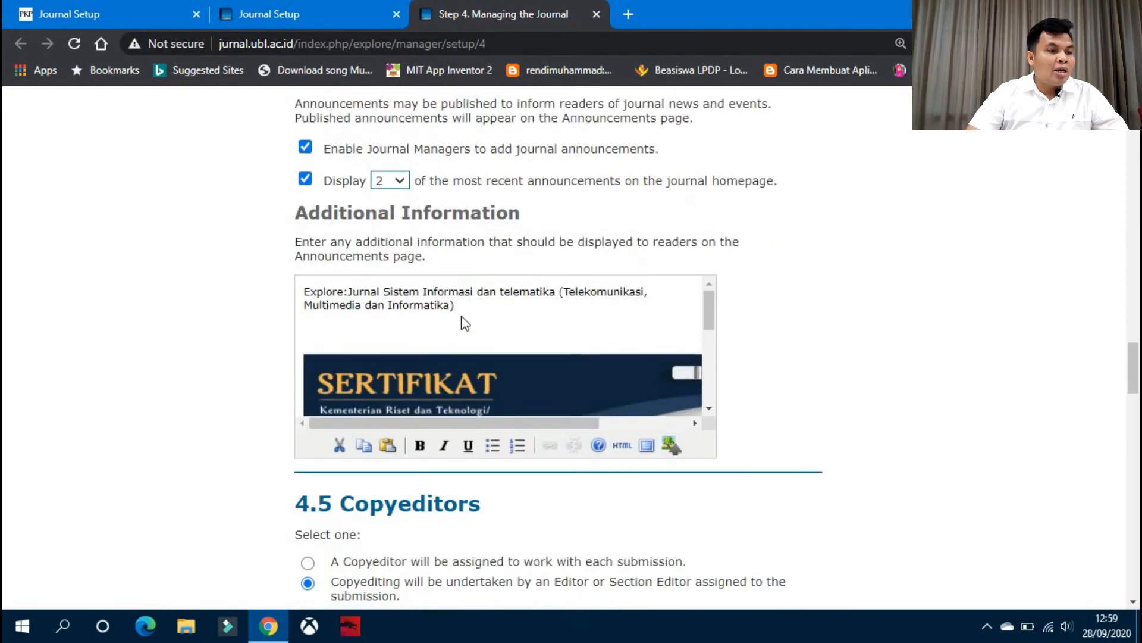
pyautogui.scroll(-3, 473, 305)
pyautogui.scroll(-8, 485, 347)
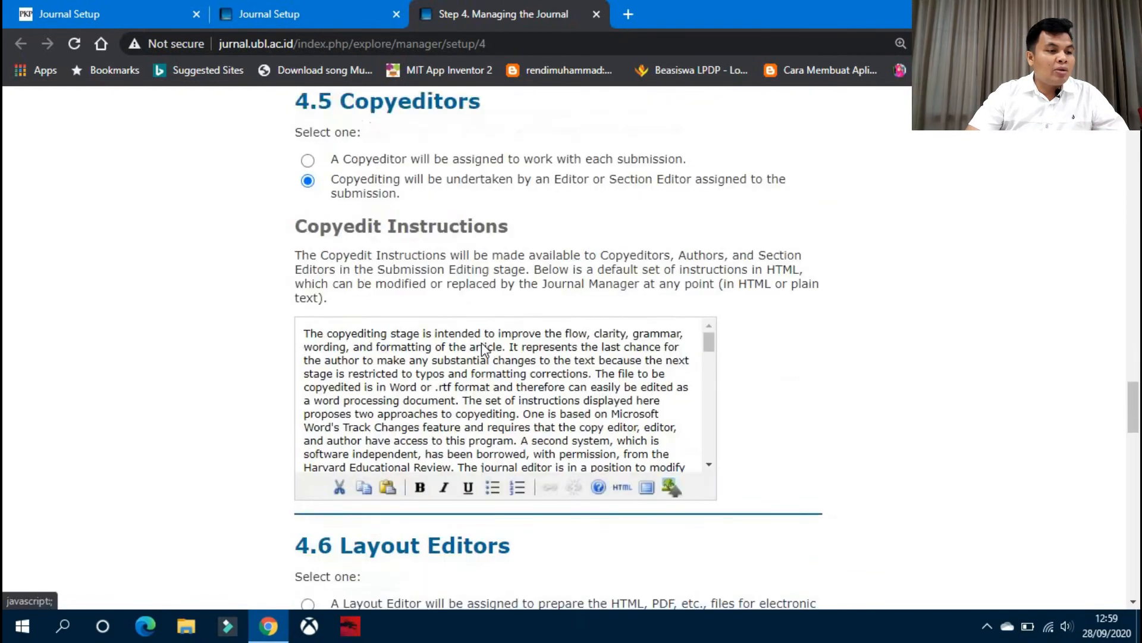
pyautogui.scroll(-6, 487, 336)
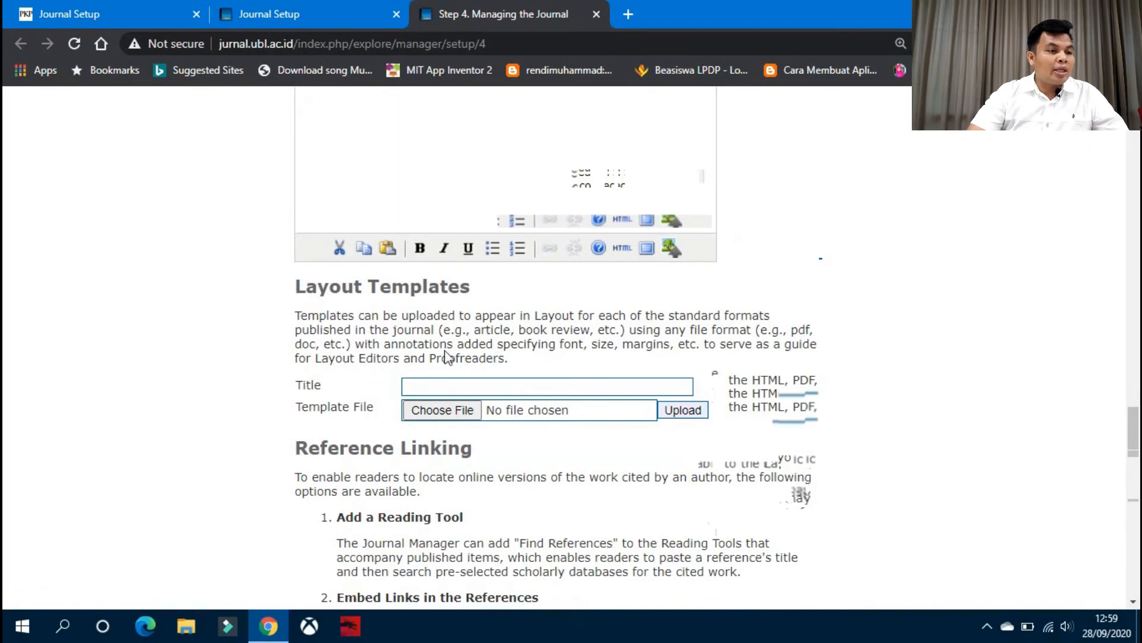
# Review the Layout Templates and Reference Linking settings, then the Proofreaders assignment and Proofing Instructions
pyautogui.scroll(-1, 458, 379)
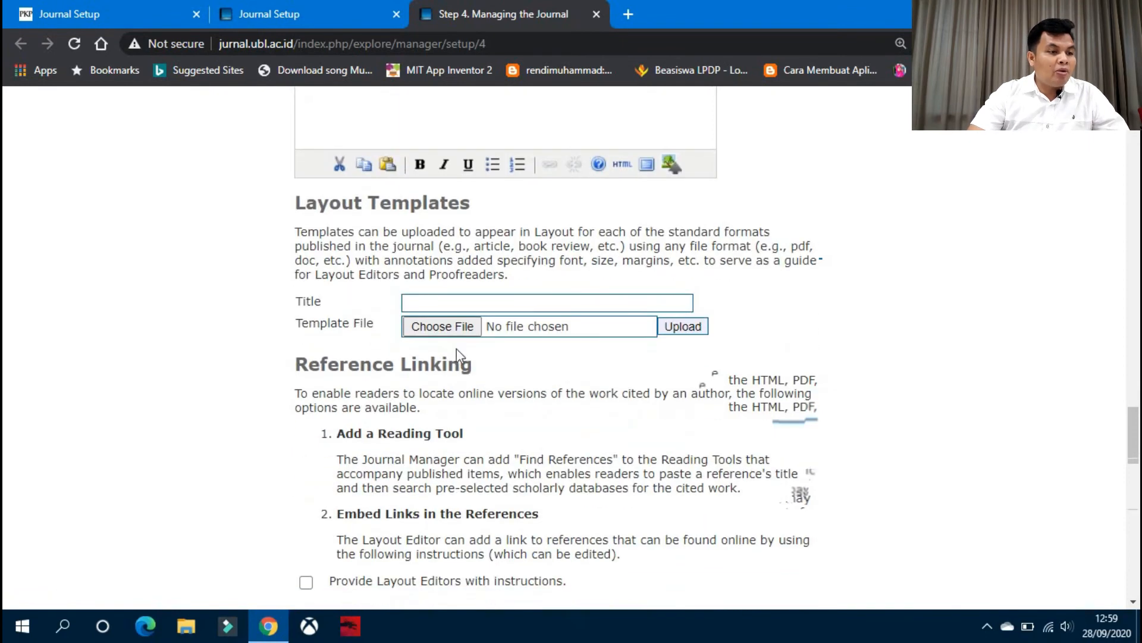
pyautogui.scroll(-4, 450, 307)
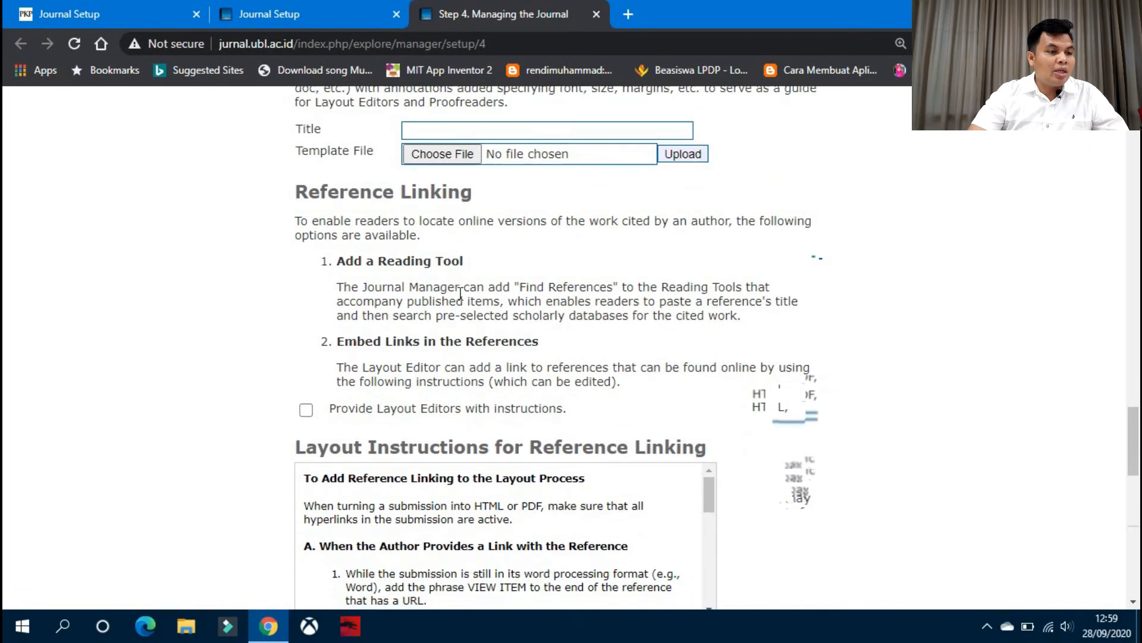
pyautogui.scroll(-3, 461, 294)
pyautogui.scroll(-6, 470, 300)
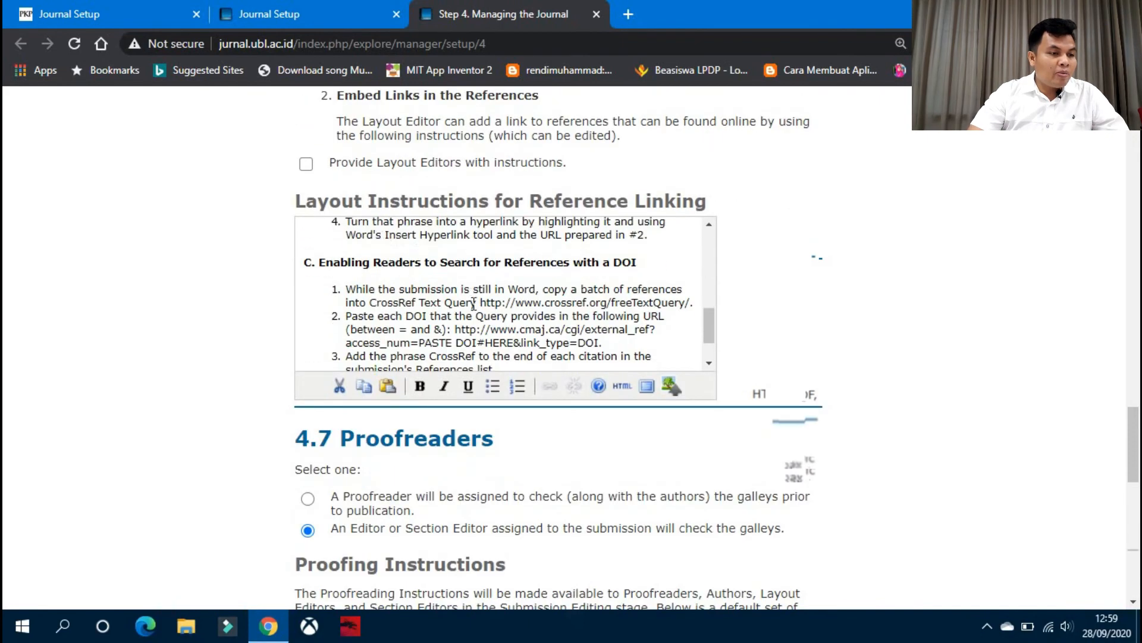
pyautogui.scroll(-3, 467, 391)
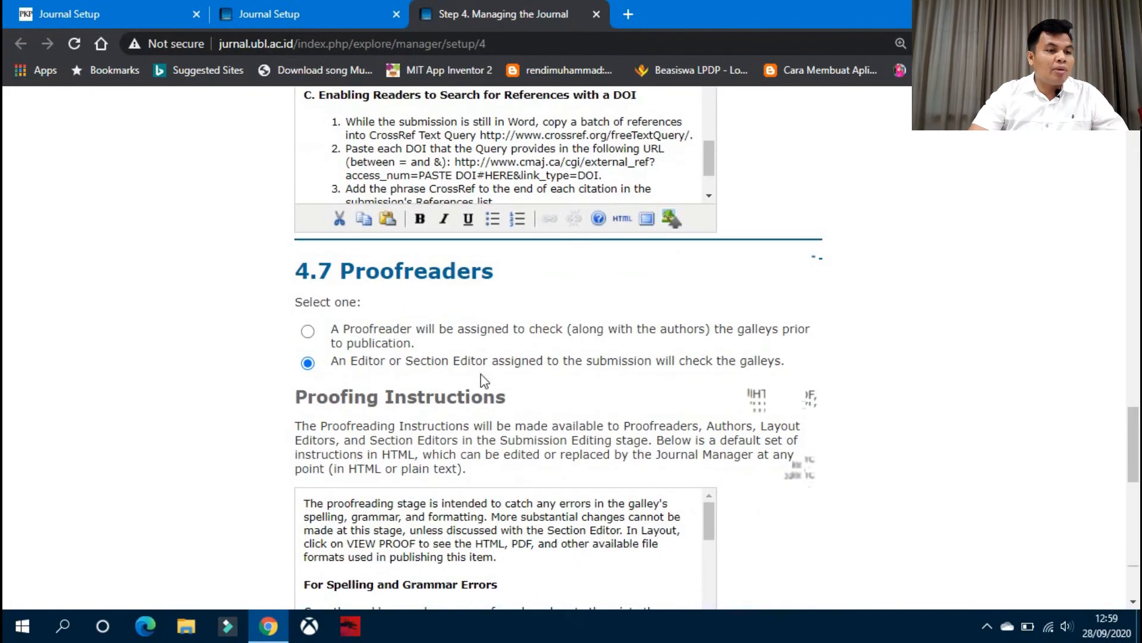
pyautogui.scroll(-3, 441, 360)
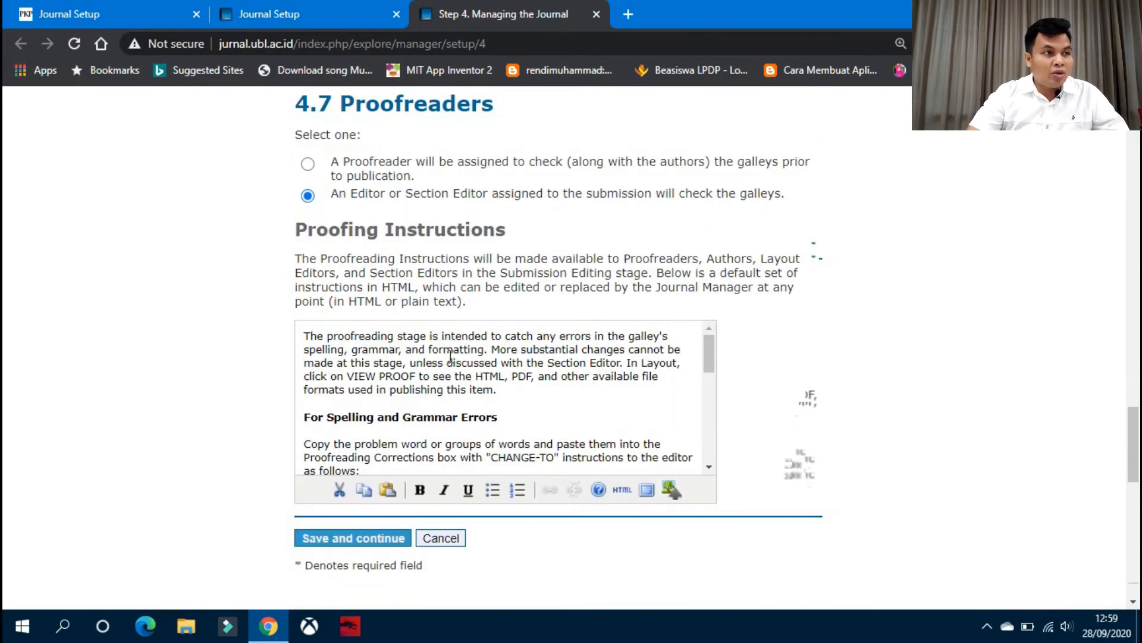
# Open Step 5, The Look, from the Journal Setup list and close the two other Journal Setup browser tabs
pyautogui.click(265, 12)
pyautogui.scroll(3, 401, 230)
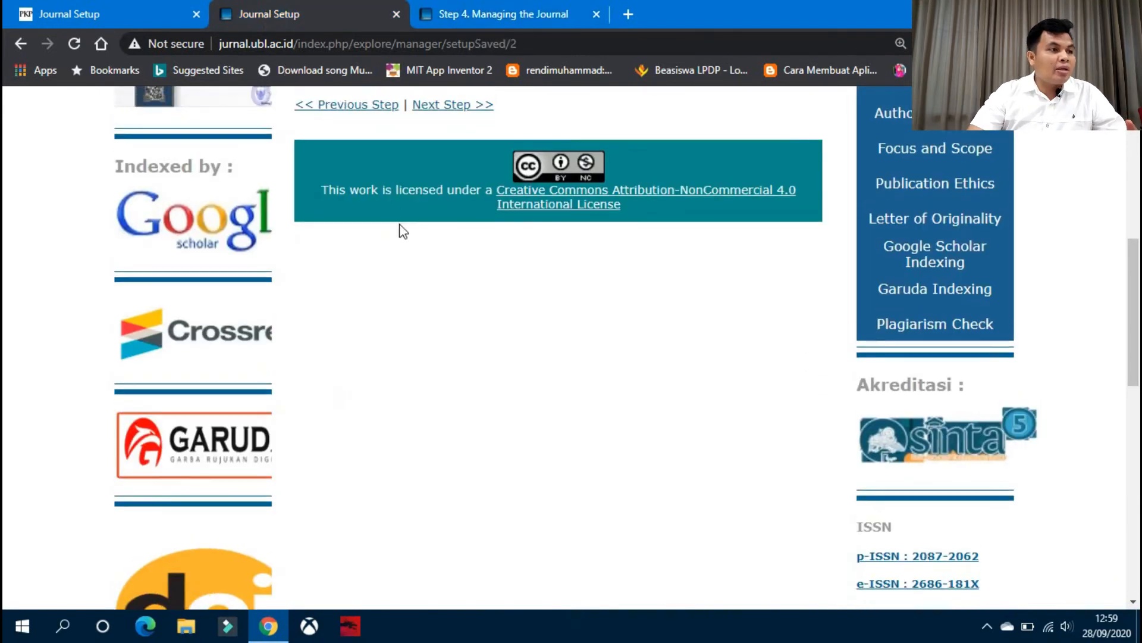
pyautogui.click(122, 9)
pyautogui.click(381, 485)
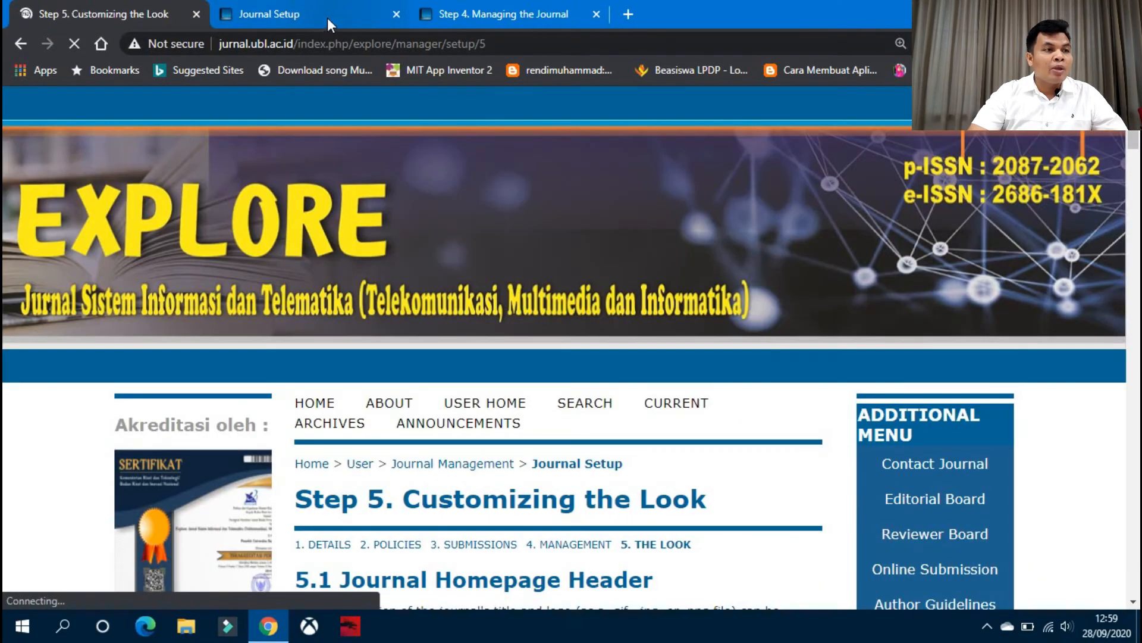
pyautogui.click(357, 17)
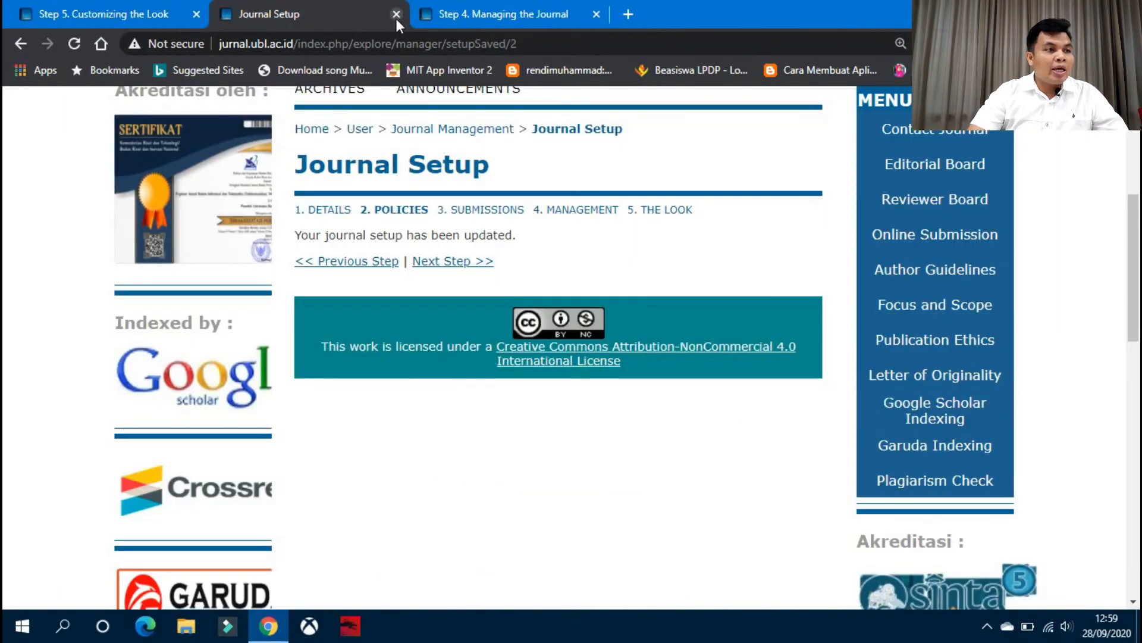
pyautogui.click(395, 14)
pyautogui.click(398, 15)
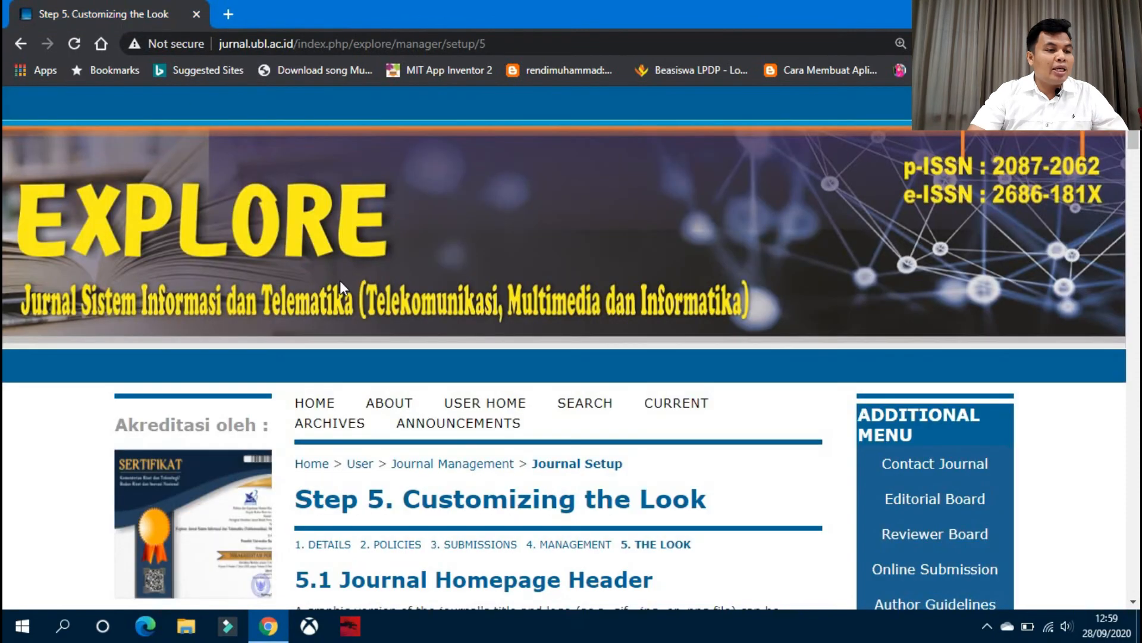
# Review the Journal Homepage Header settings, including the title text and image, the journal logo and the thumbnail
pyautogui.scroll(-4, 340, 281)
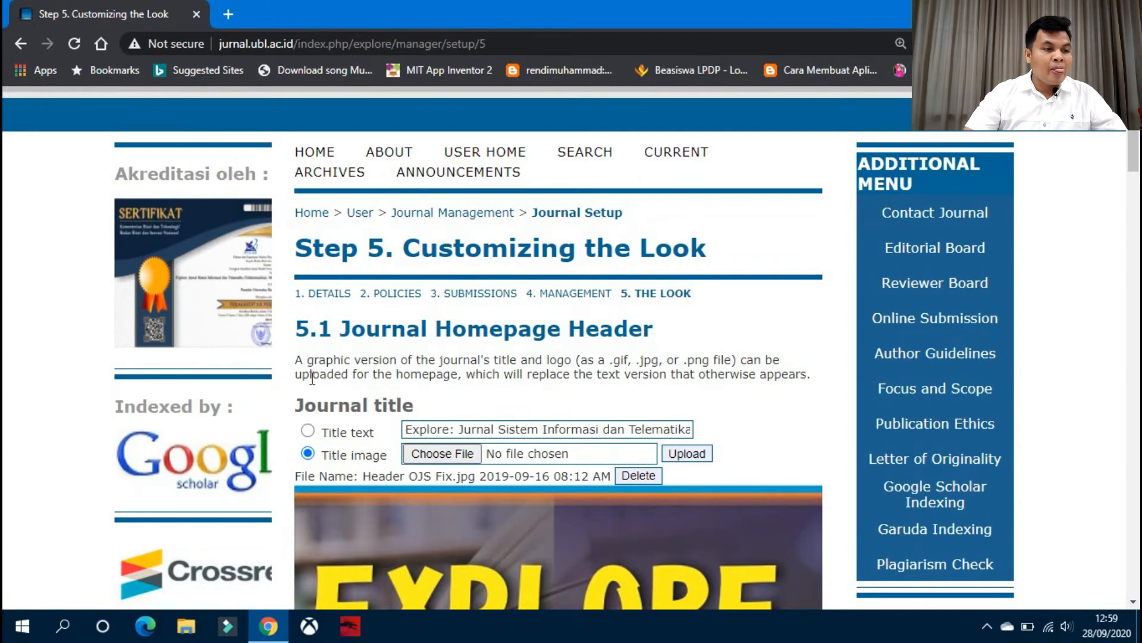
pyautogui.scroll(-3, 641, 299)
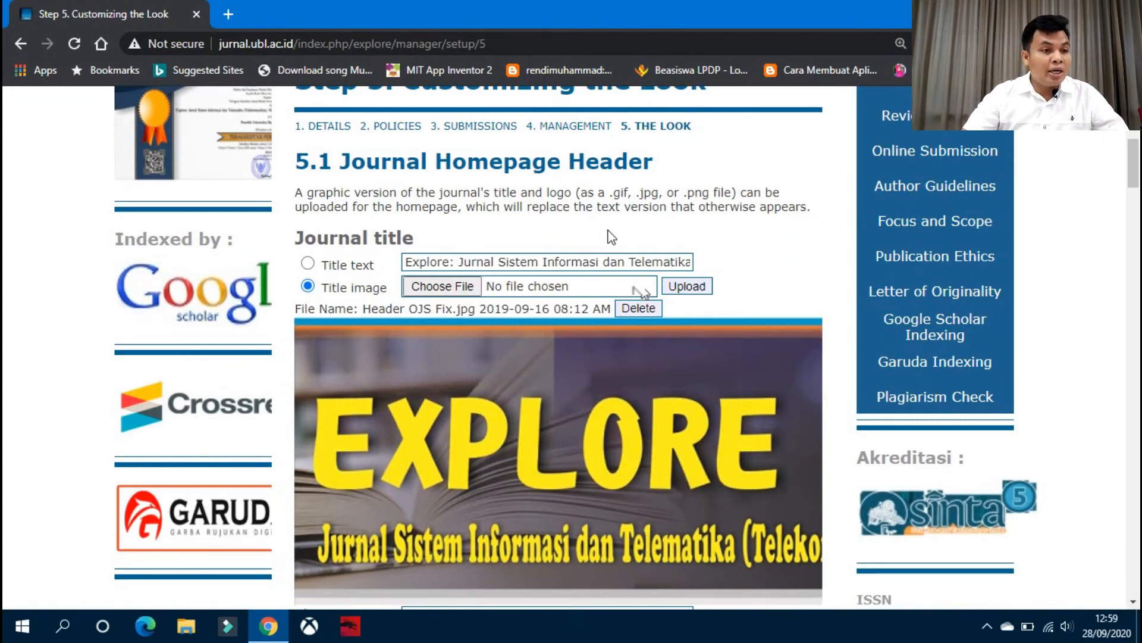
pyautogui.scroll(-2, 612, 241)
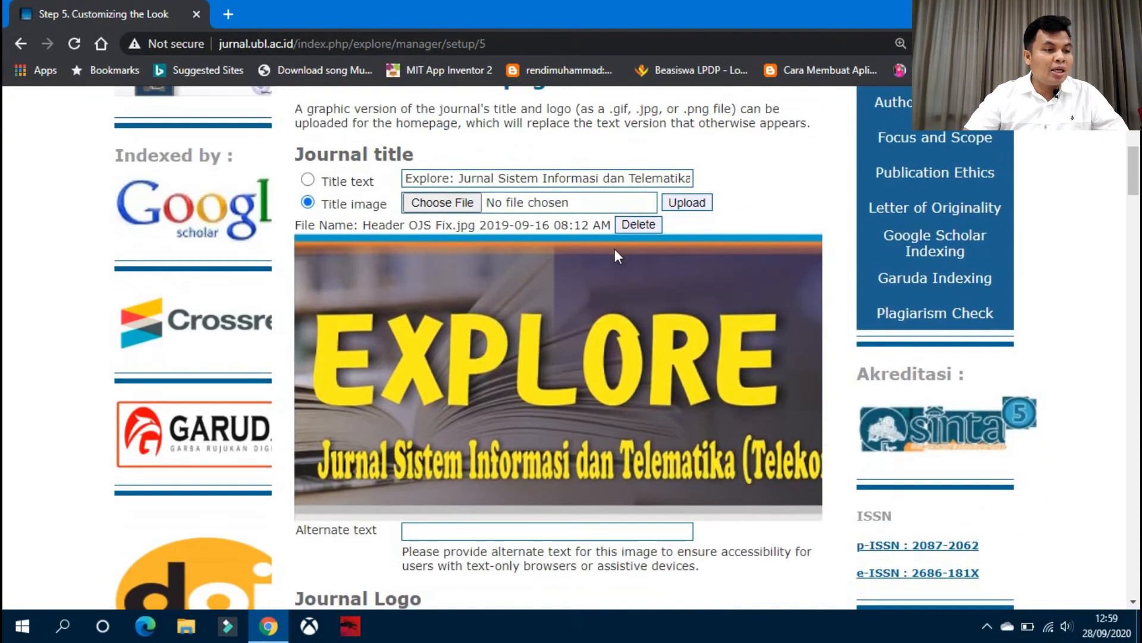
pyautogui.scroll(-3, 615, 249)
pyautogui.scroll(-4, 615, 249)
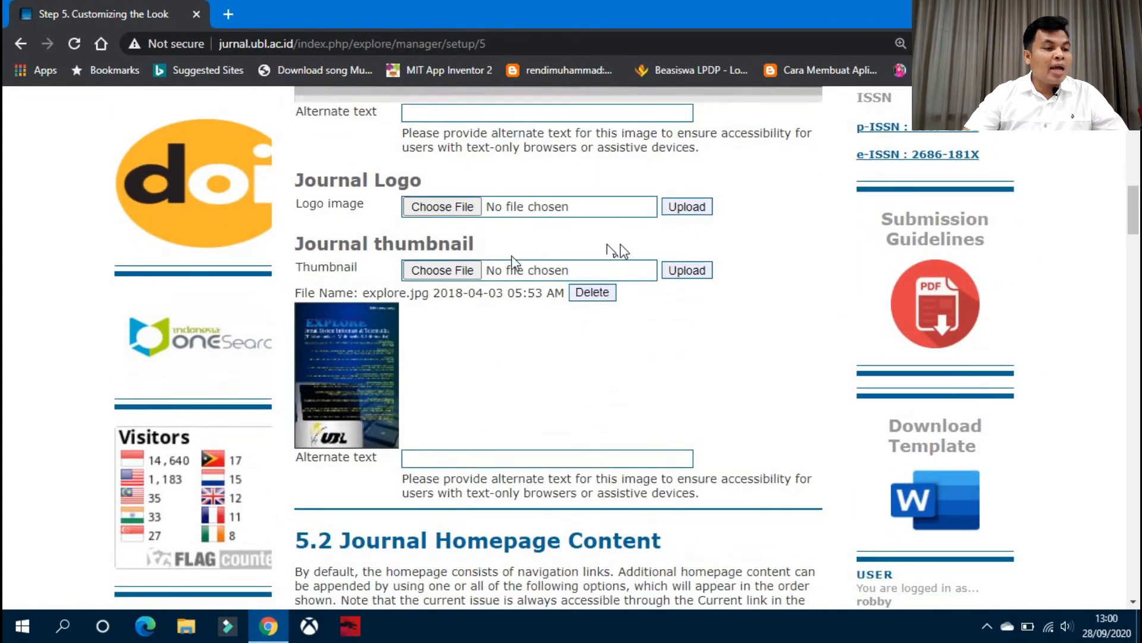
# Read the Journal Homepage Content settings: Journal Description, Homepage image, Current issue and the full Additional Content table
pyautogui.scroll(-5, 616, 250)
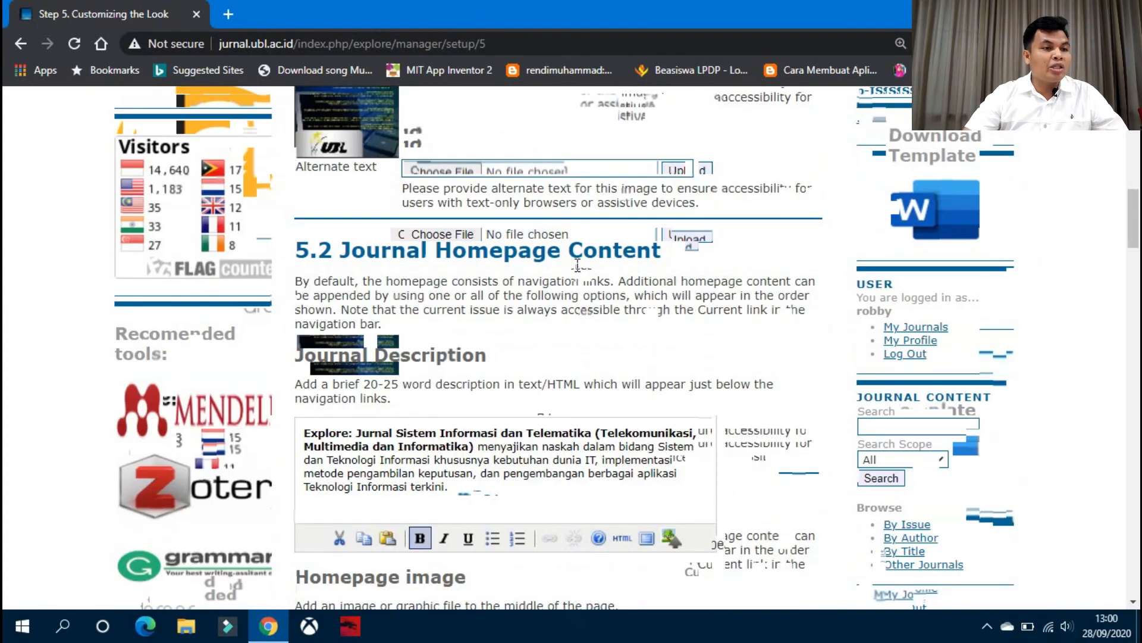
pyautogui.scroll(-3, 532, 273)
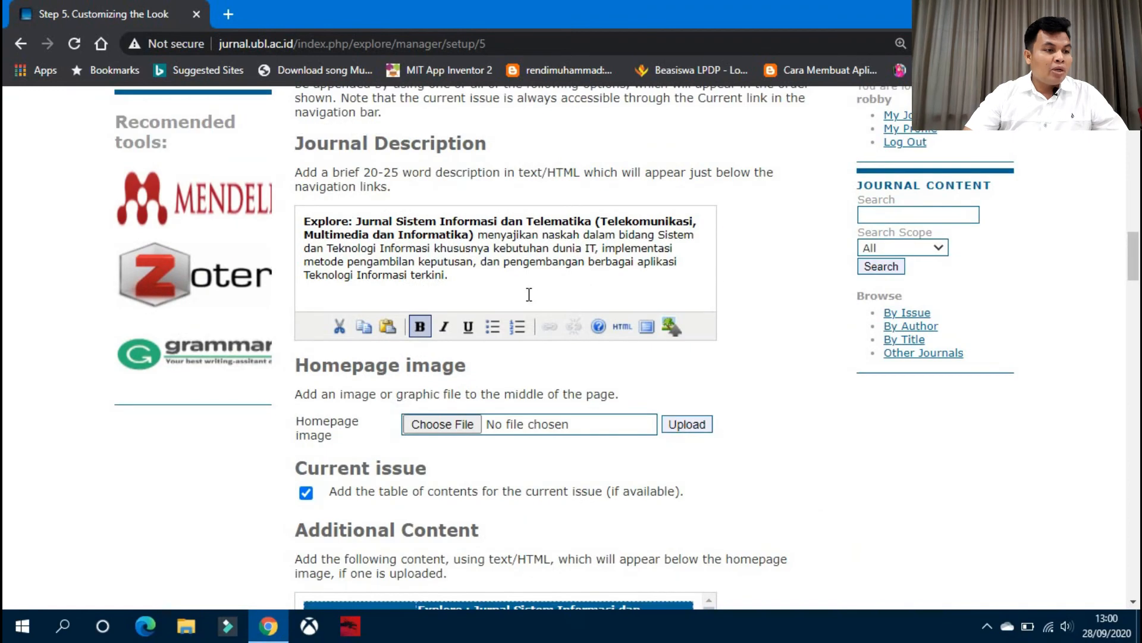
pyautogui.scroll(-5, 529, 294)
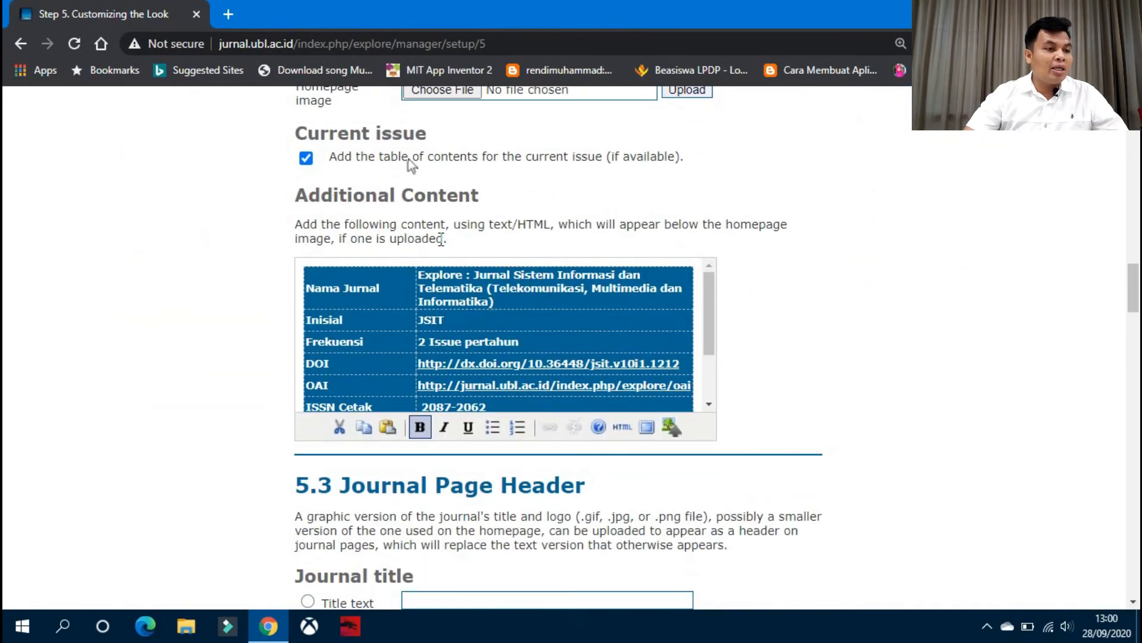
pyautogui.scroll(-2, 507, 292)
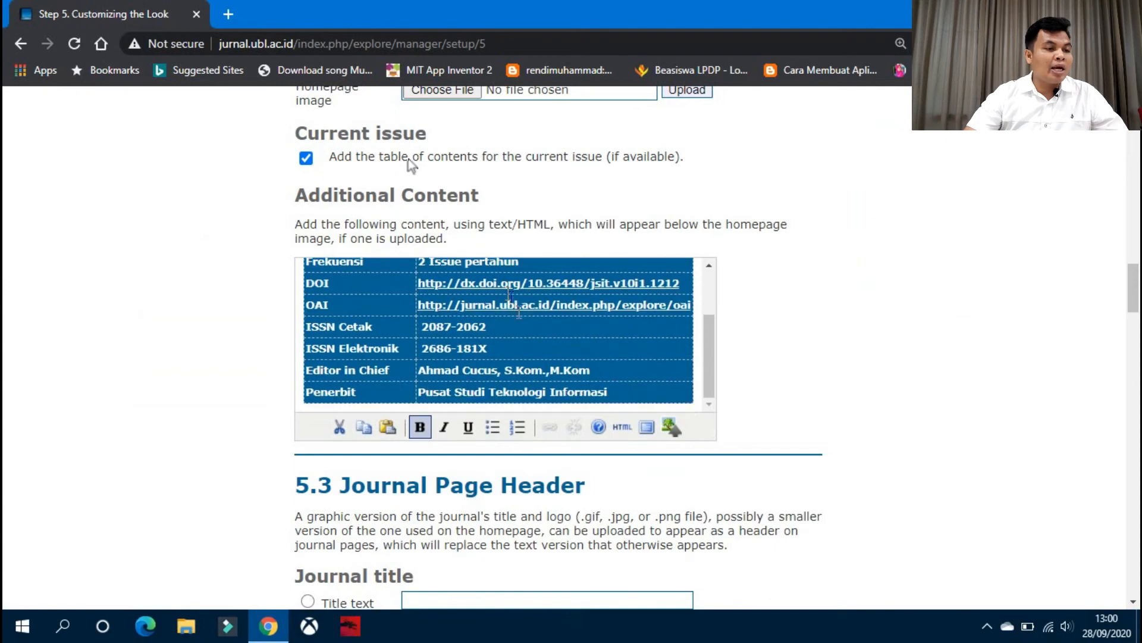
# Check the Journal Page Header settings, comparing the Journal Favicon with the browser tab's icon and viewing the Alternate Header
pyautogui.scroll(-4, 515, 338)
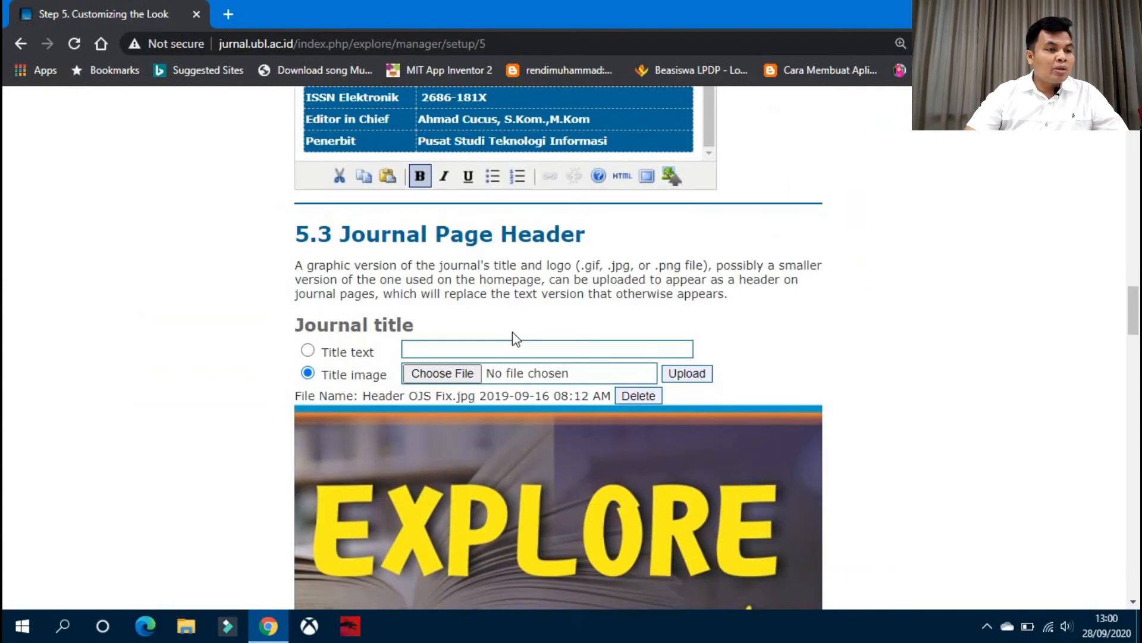
pyautogui.scroll(-4, 526, 284)
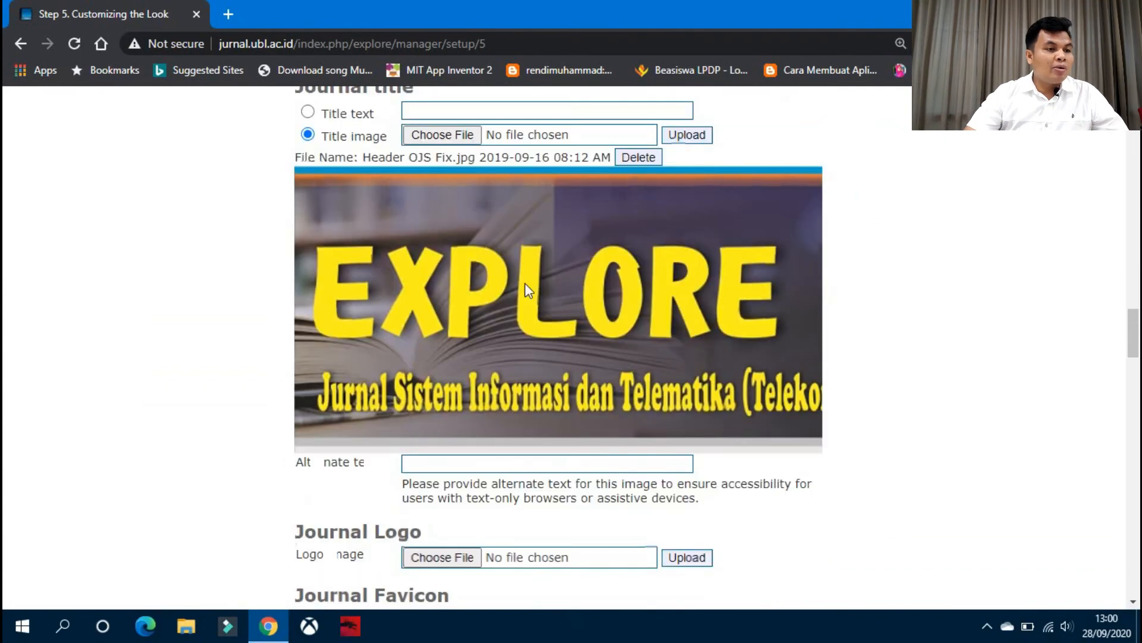
pyautogui.scroll(-5, 529, 280)
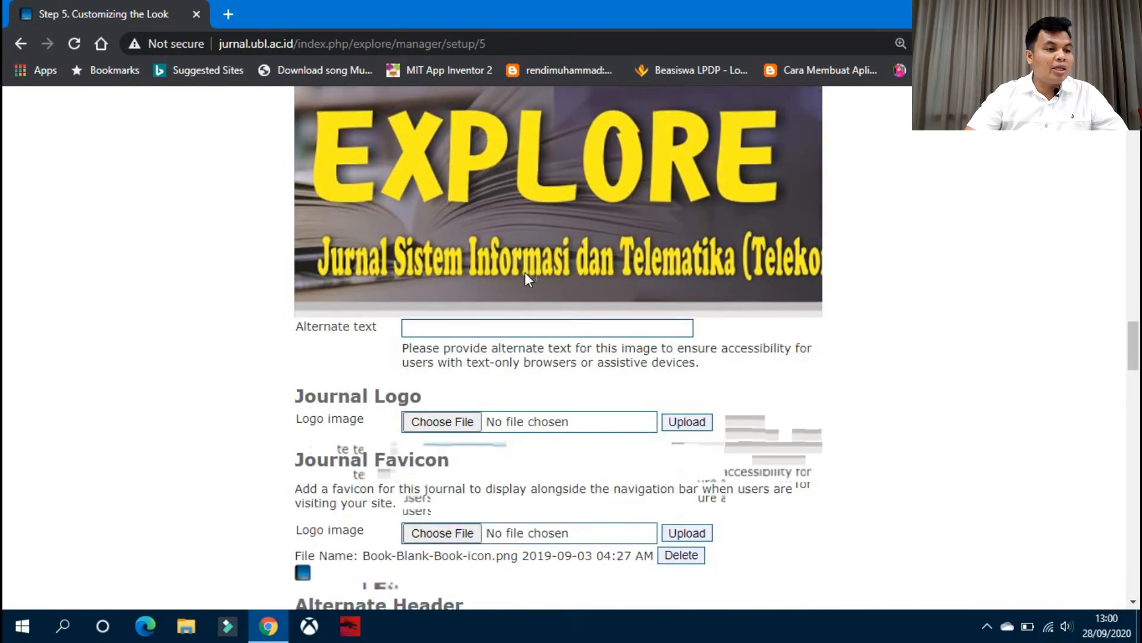
pyautogui.scroll(-5, 528, 276)
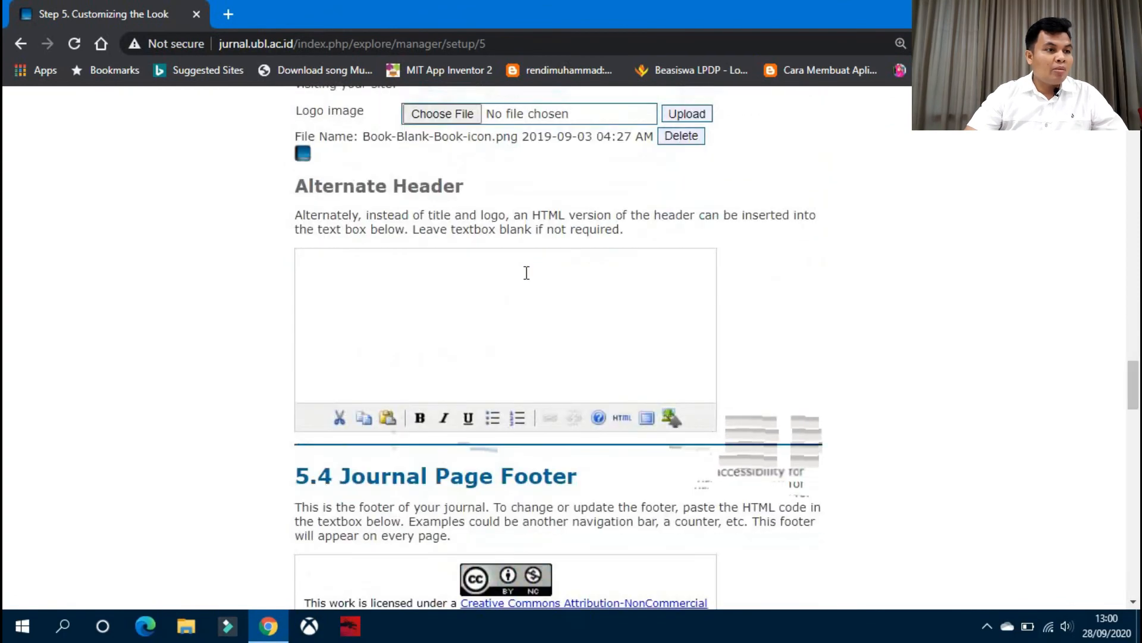
pyautogui.scroll(3, 506, 280)
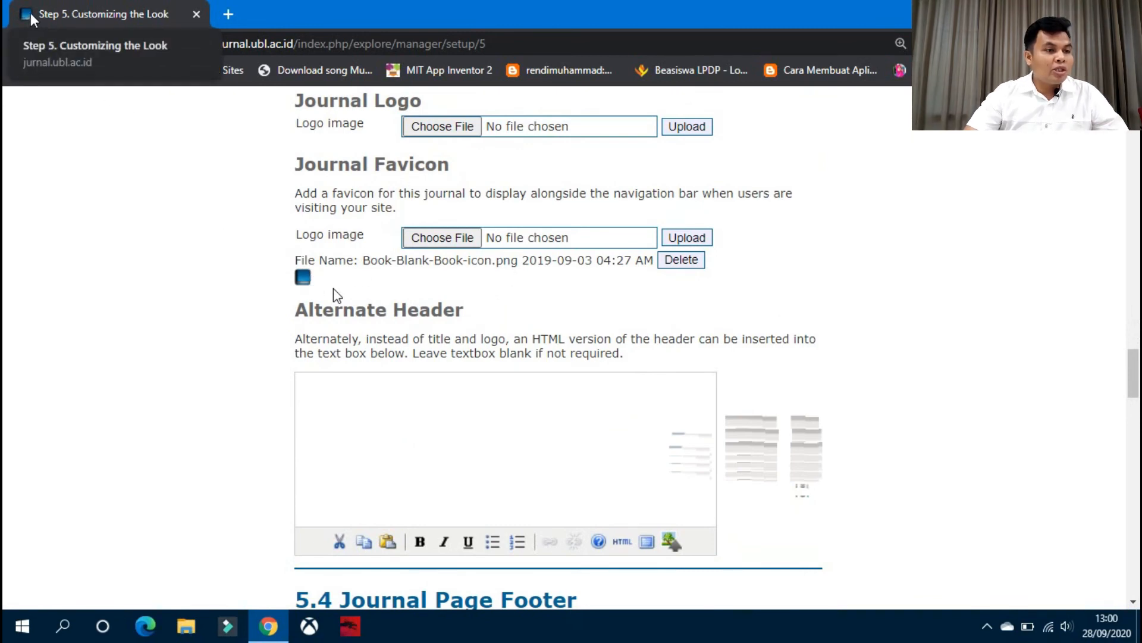
pyautogui.scroll(-3, 306, 286)
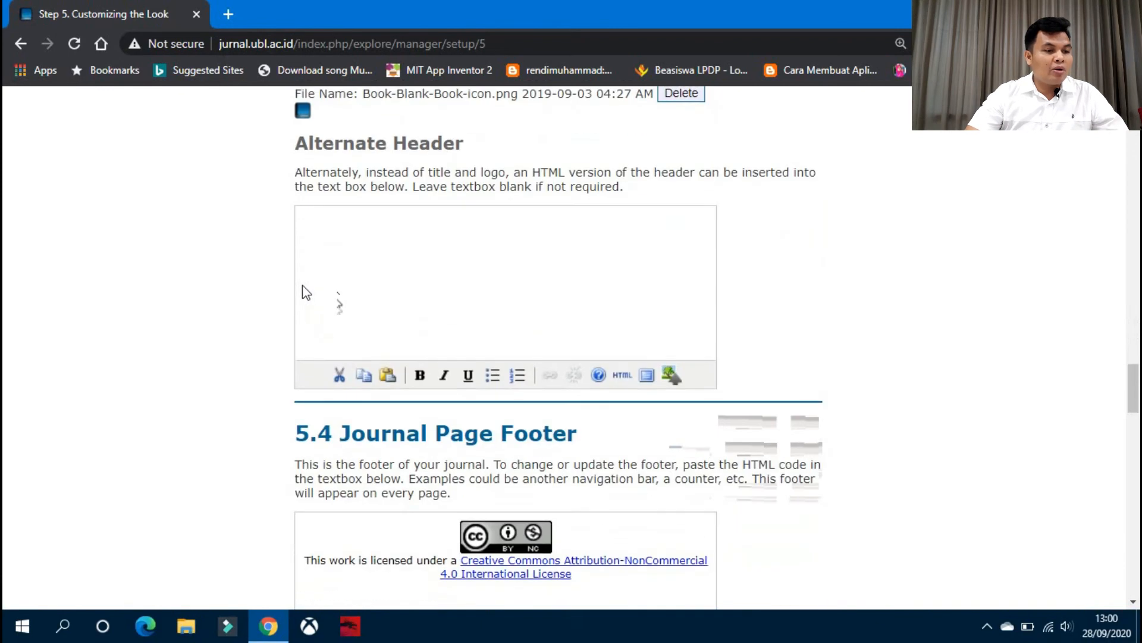
# Examine the license text in the Journal Page Footer and the label and URL fields of the Navigation Bar
pyautogui.scroll(-4, 312, 286)
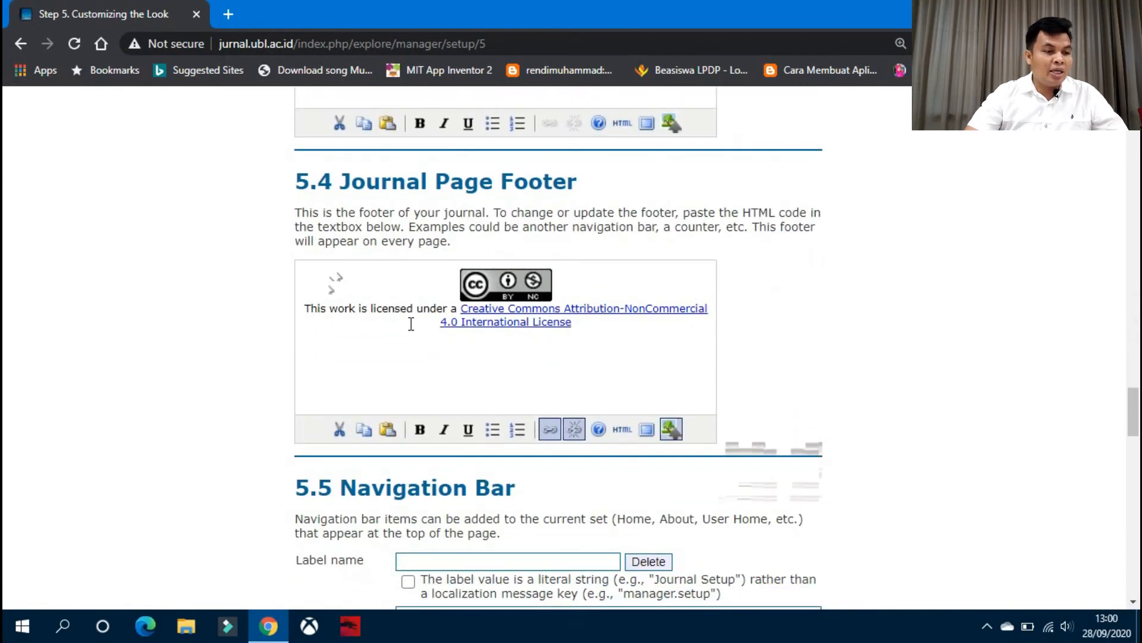
pyautogui.scroll(-2, 410, 324)
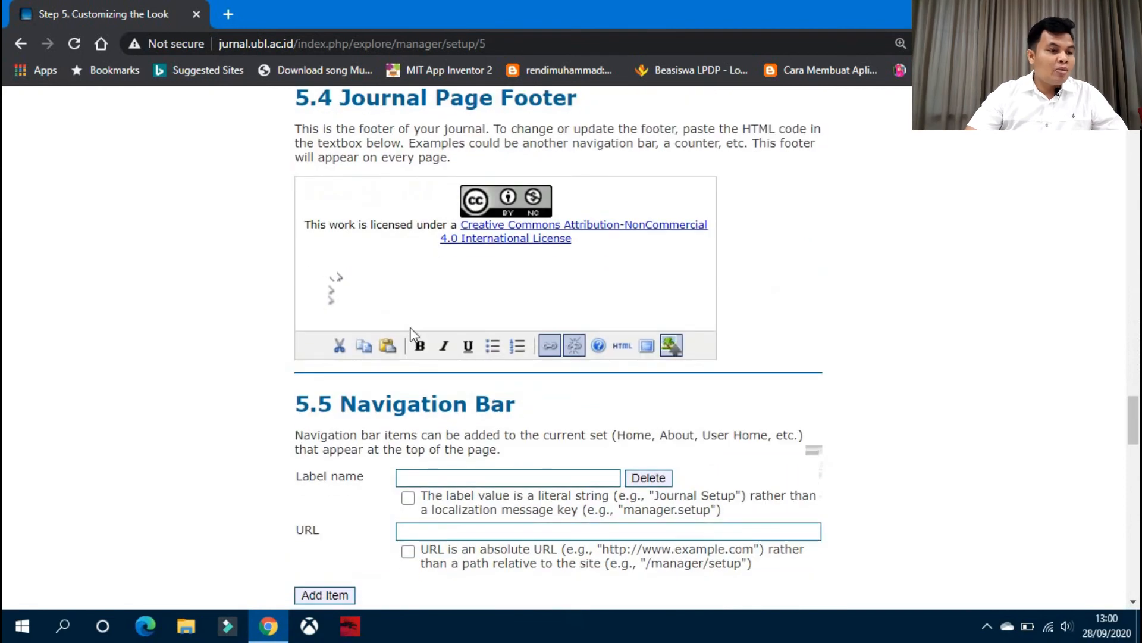
pyautogui.scroll(-2, 412, 332)
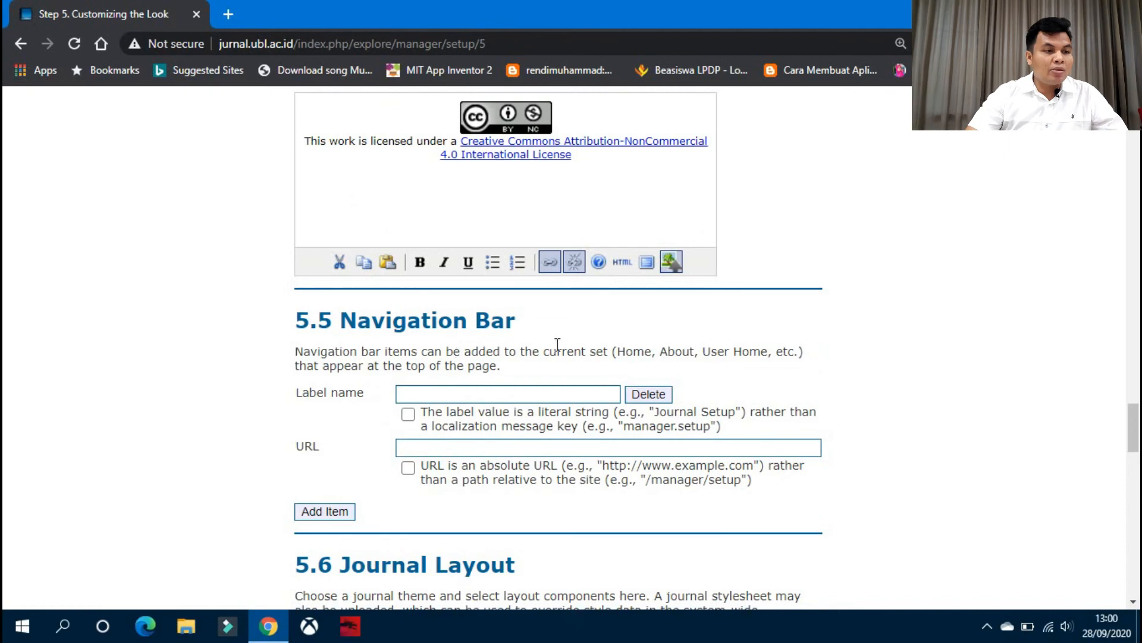
pyautogui.scroll(-2, 554, 366)
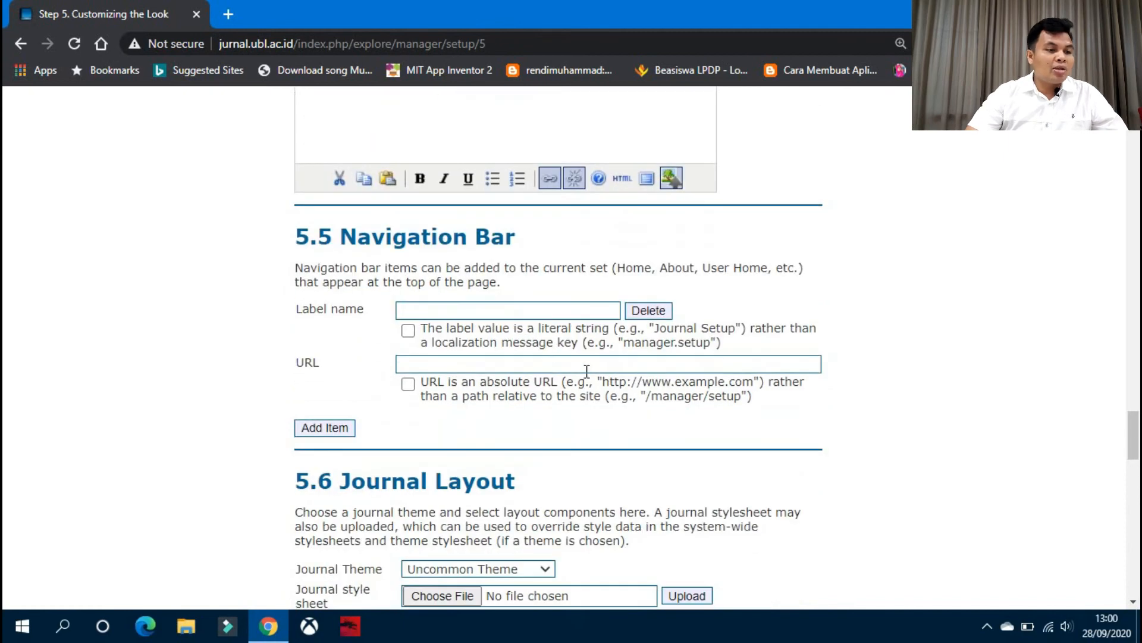
pyautogui.scroll(-2, 580, 350)
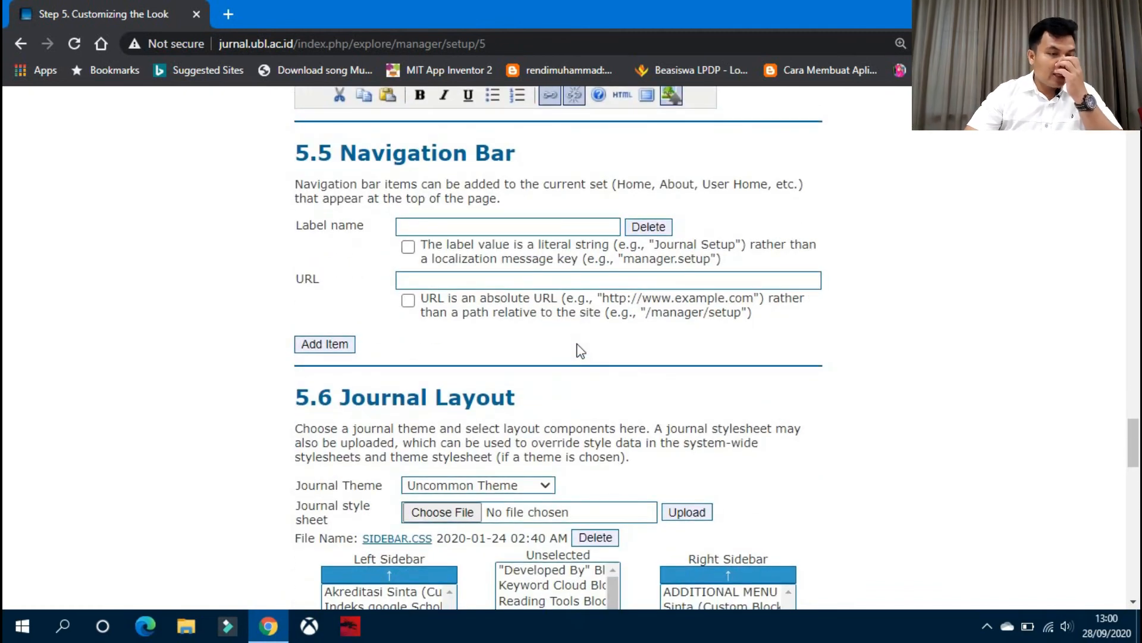
# Review the Journal Layout theme and sidebar blocks, the Information texts and the Lists settings
pyautogui.scroll(-6, 581, 348)
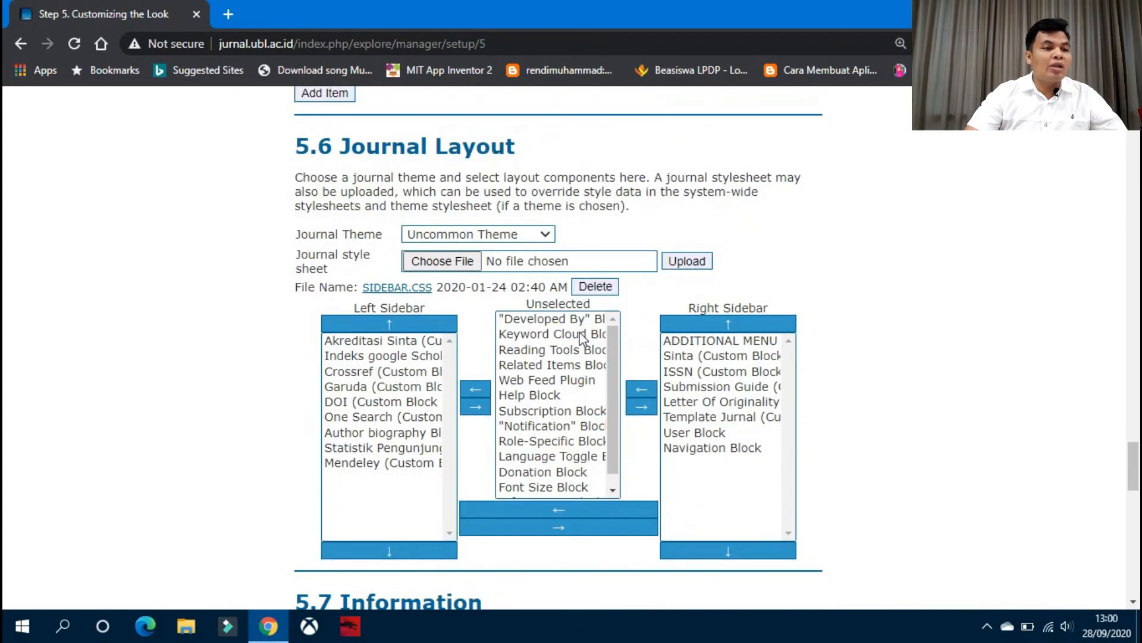
pyautogui.scroll(-1, 582, 339)
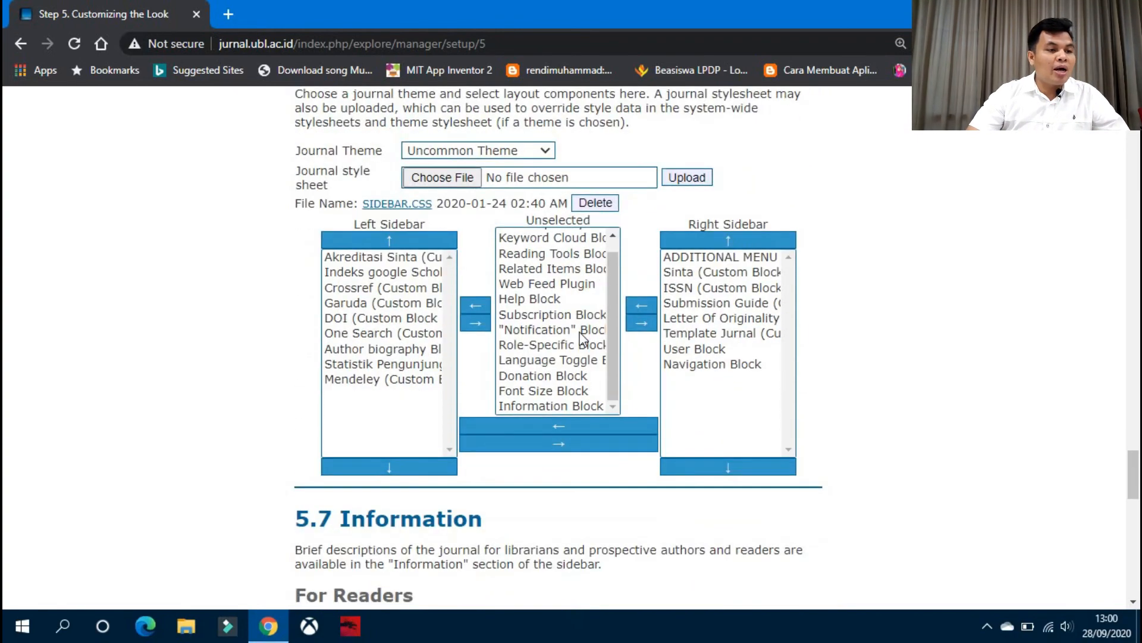
pyautogui.scroll(-8, 582, 339)
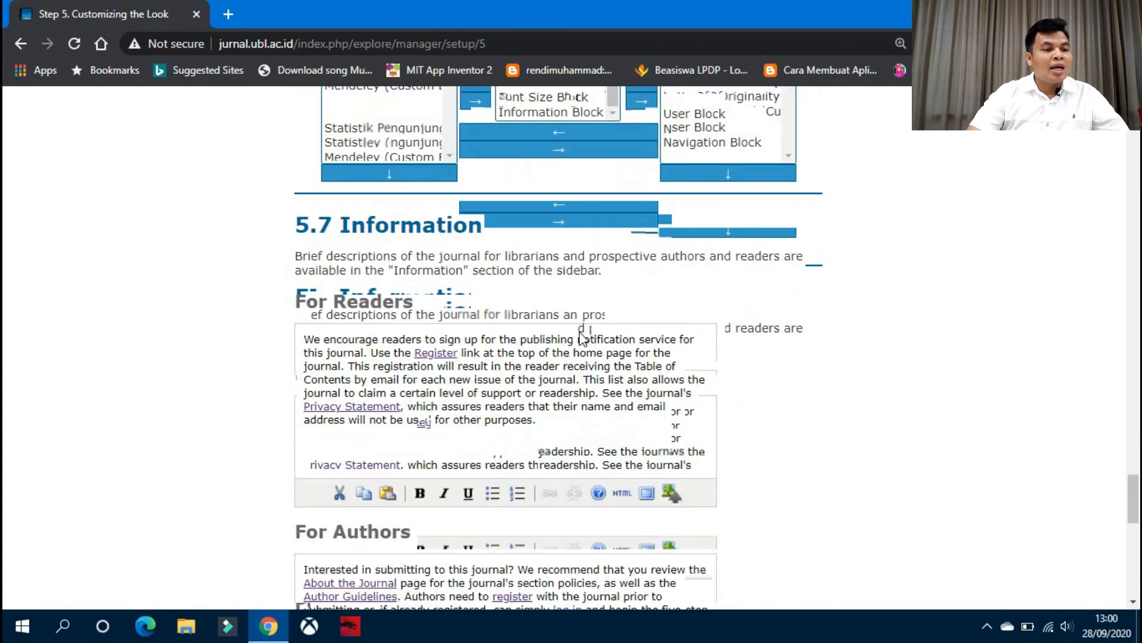
pyautogui.scroll(-9, 581, 339)
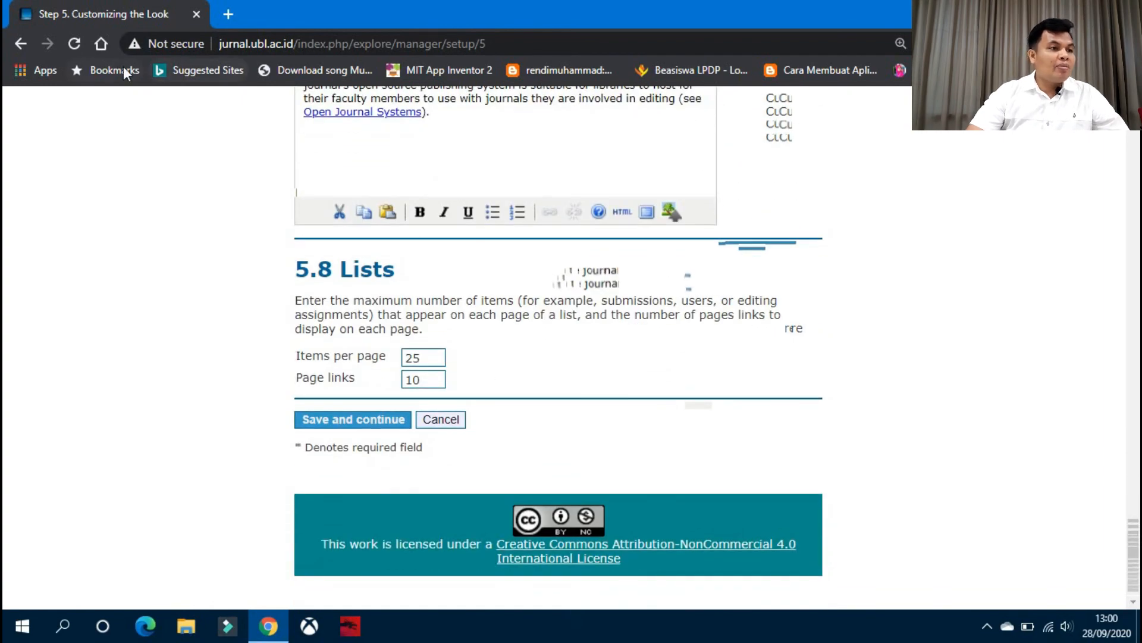
# Return from Step 5 to the Journal Setup overview and show its list of five steps
pyautogui.scroll(20, 342, 201)
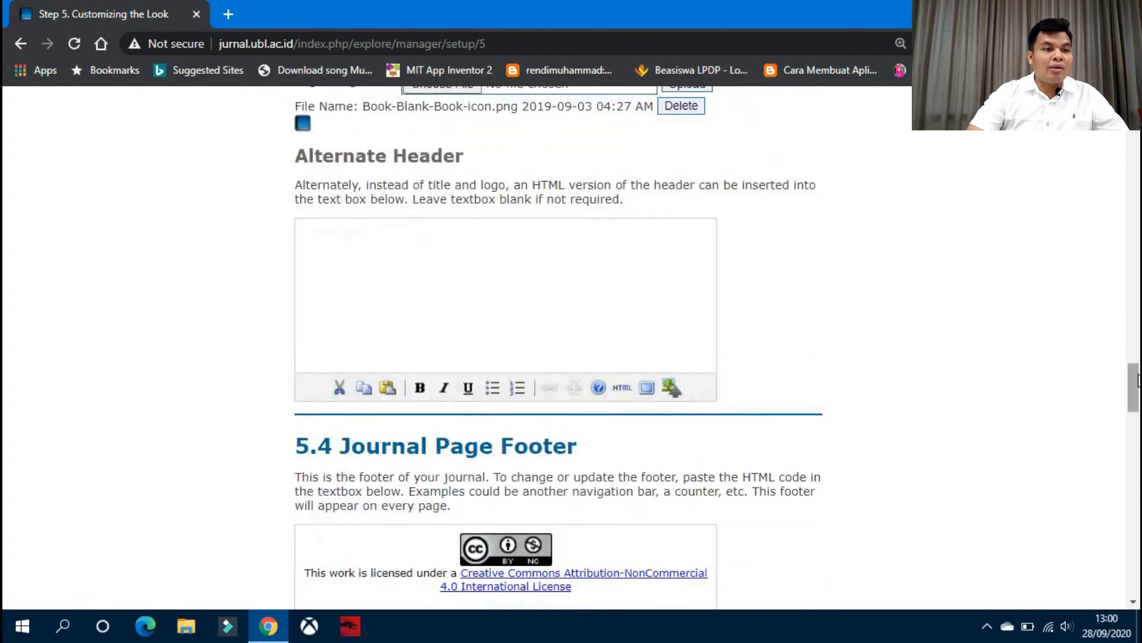
pyautogui.moveTo(1129, 374); pyautogui.dragTo(1109, 130)
pyautogui.scroll(-3, 811, 276)
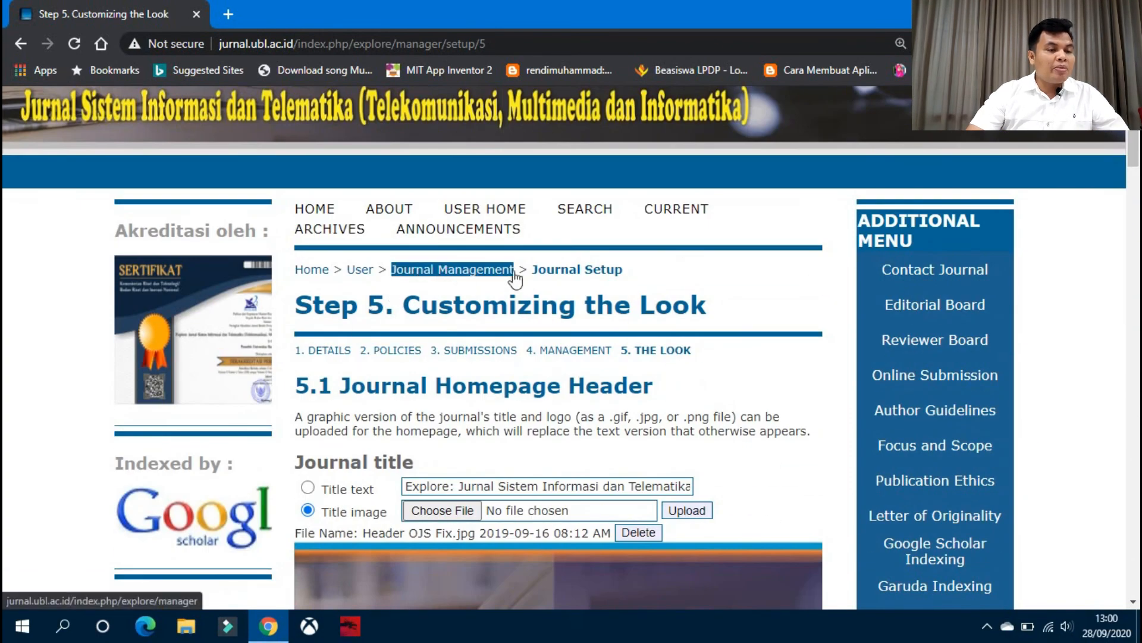
pyautogui.click(579, 270)
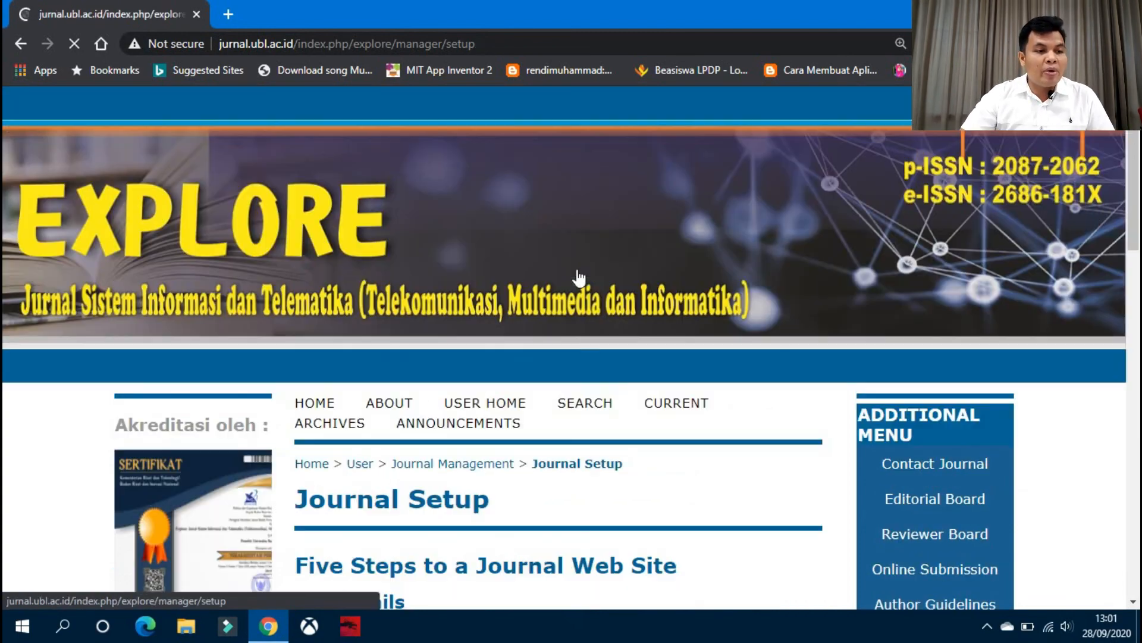
pyautogui.scroll(-5, 576, 270)
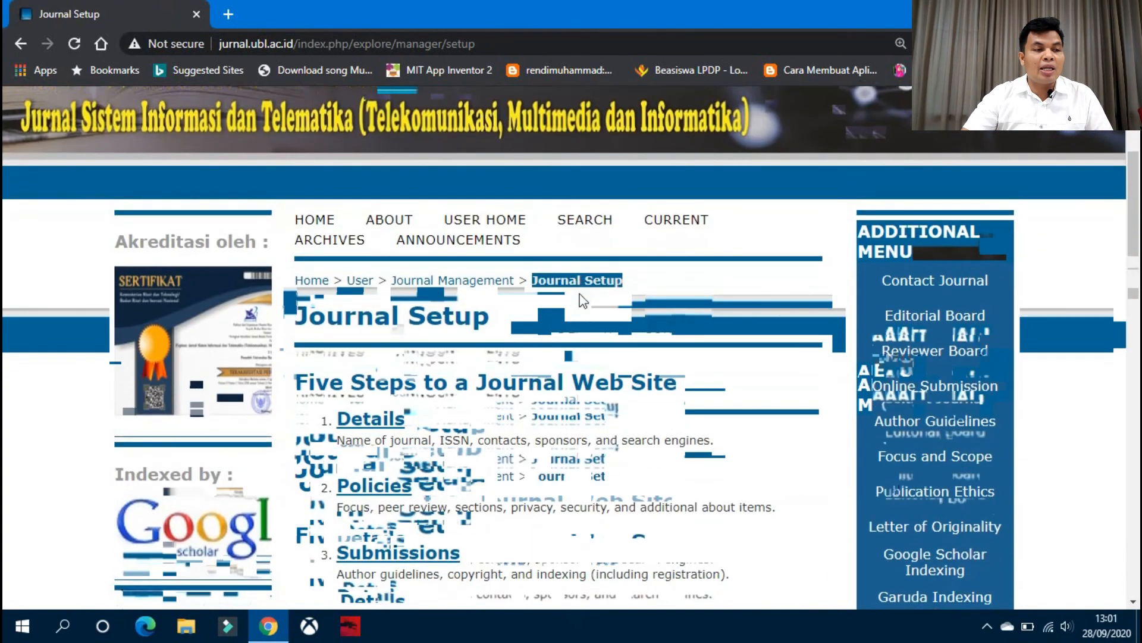